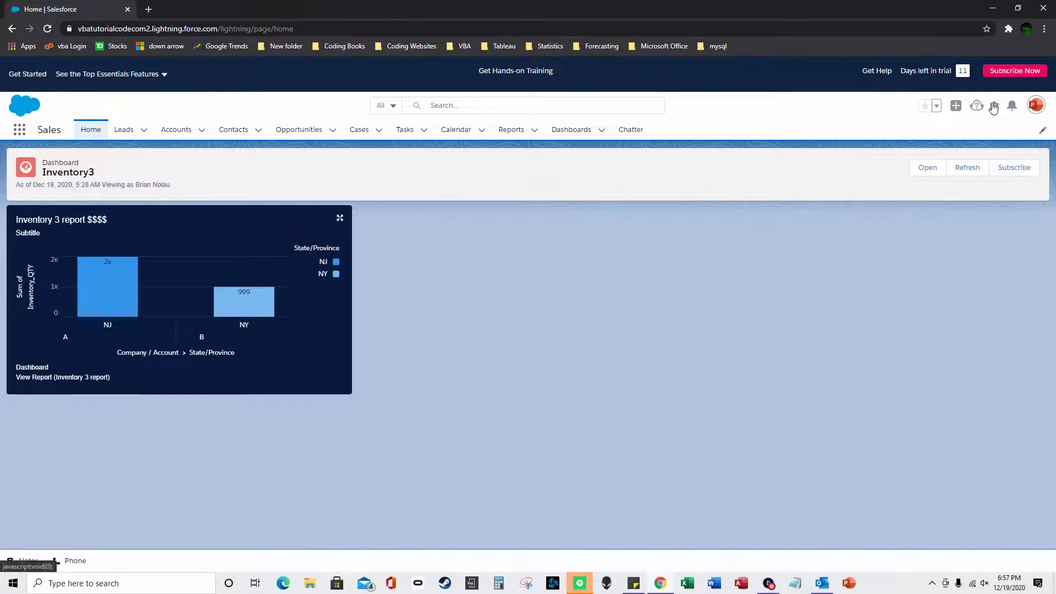
Step: Open Salesforce Setup and navigate to Email > Outlook Integration and Sync
left_click(952, 177)
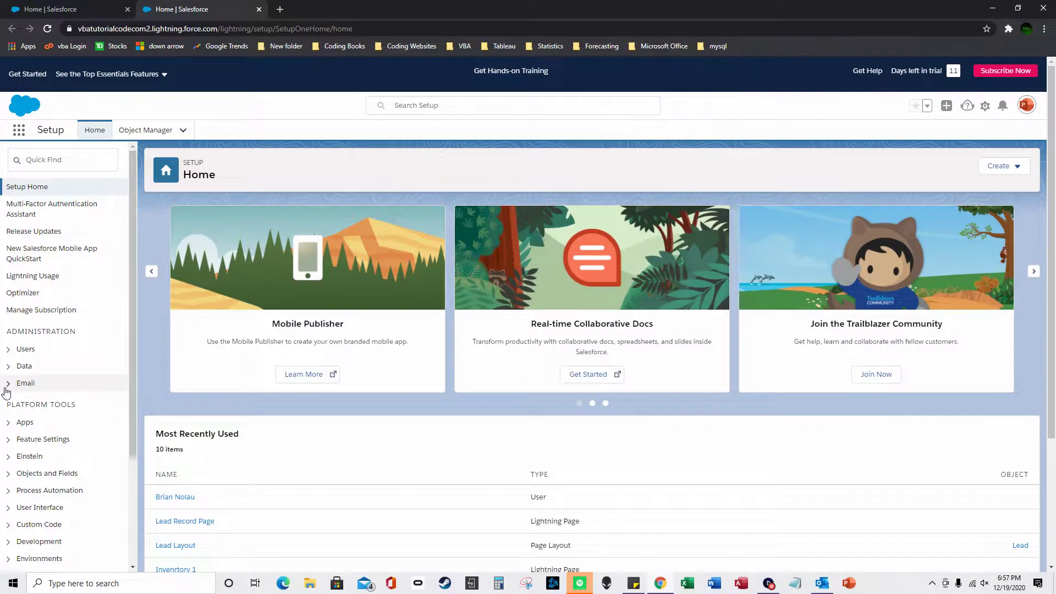
left_click(8, 383)
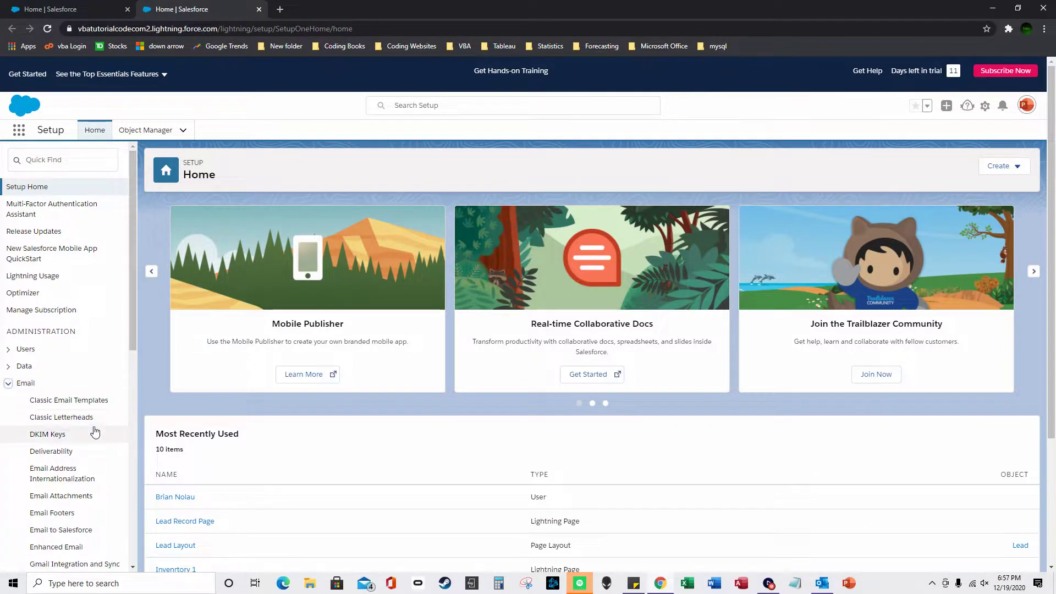
scroll(91, 456, "down", 2)
scroll(91, 456, "down", 2)
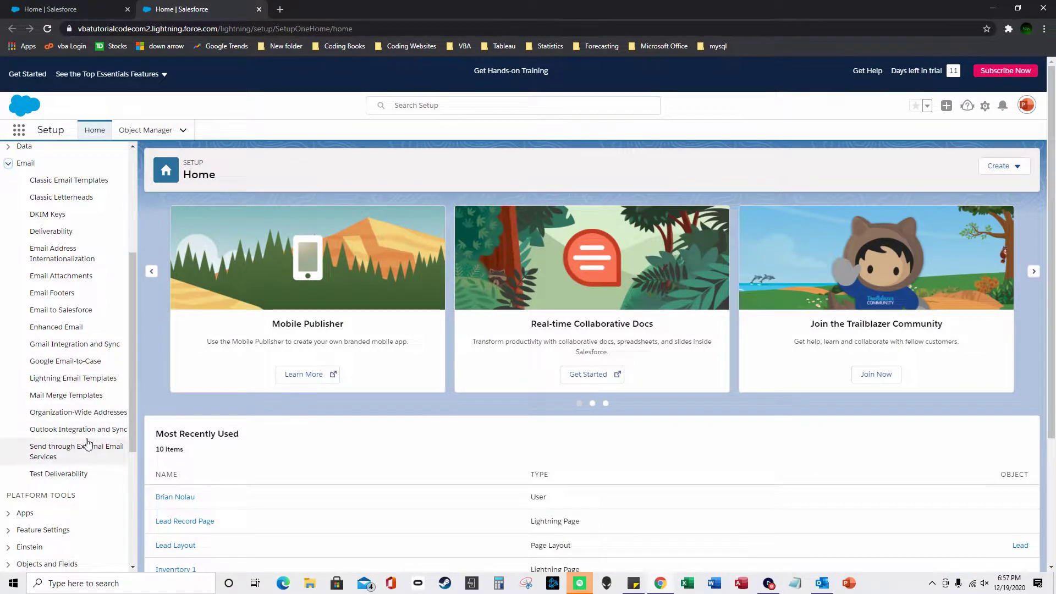
left_click(91, 437)
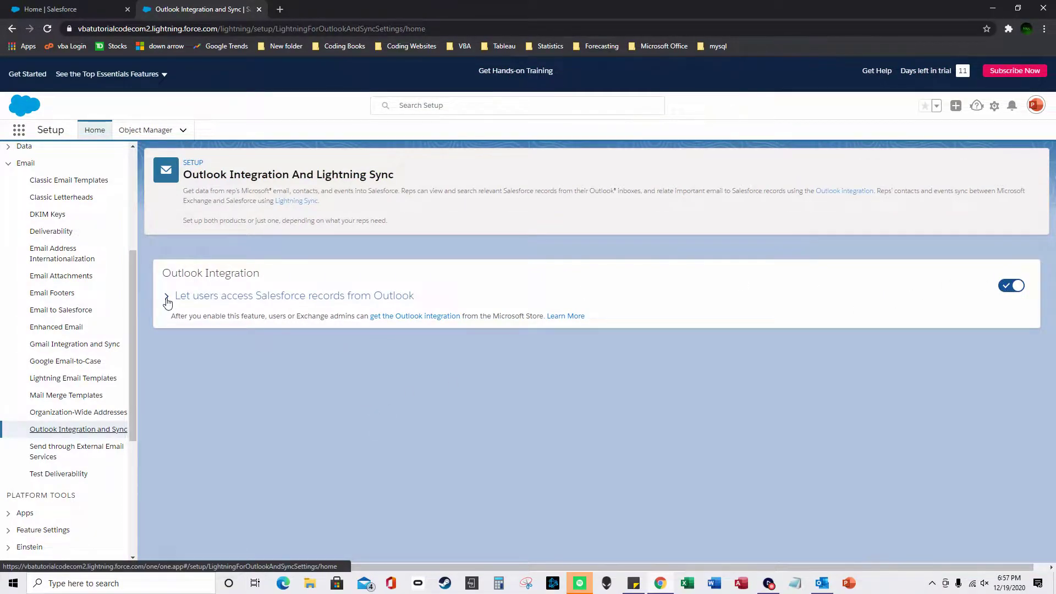
Step: Review the 'Let users access Salesforce records from Outlook' settings, then go to Activate and Notify Reps
left_click(167, 298)
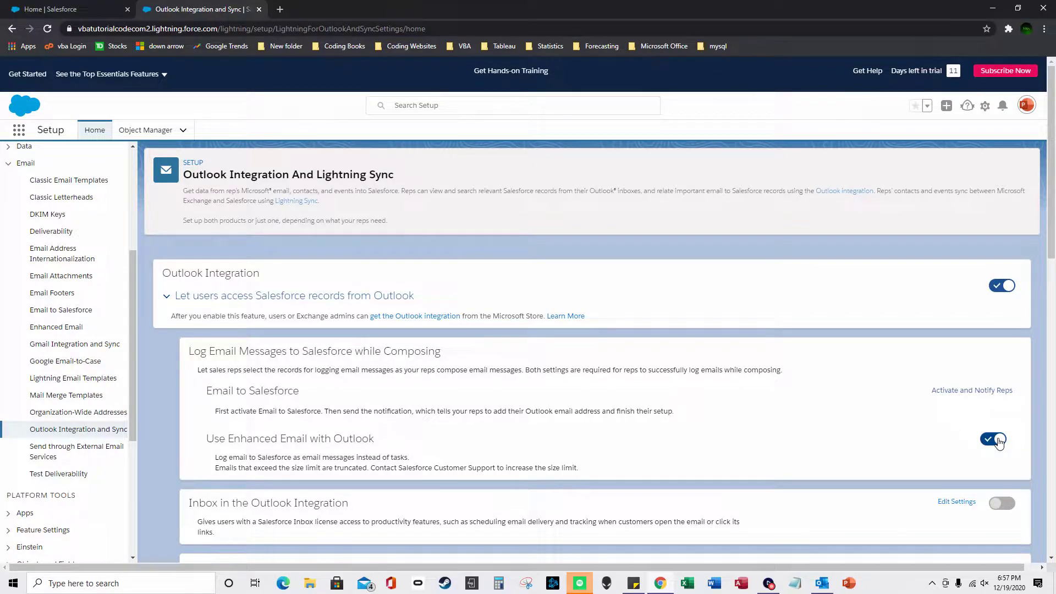
scroll(999, 442, "down", 6)
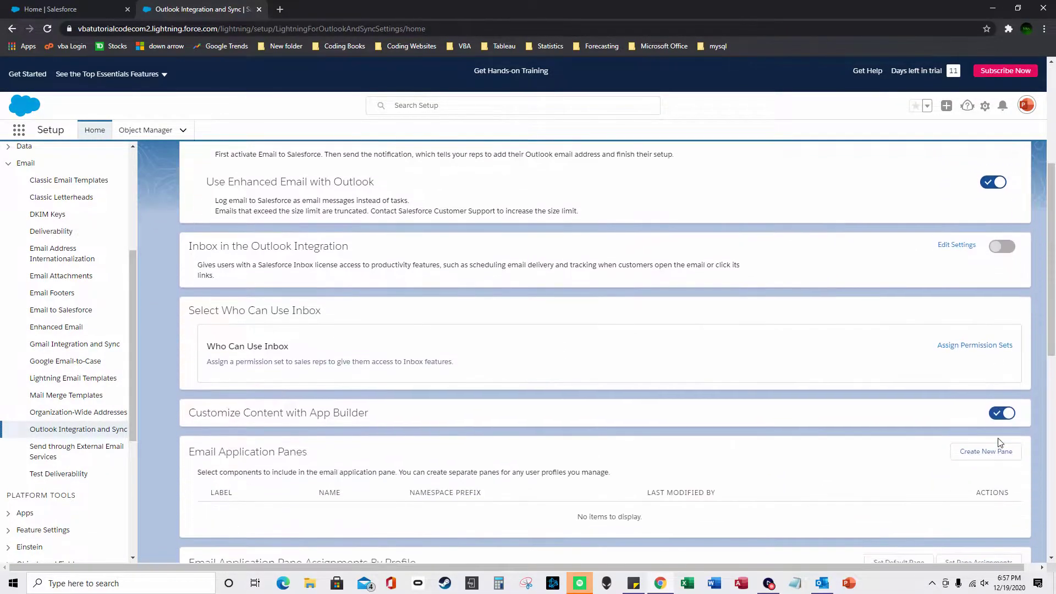
scroll(999, 443, "up", 4)
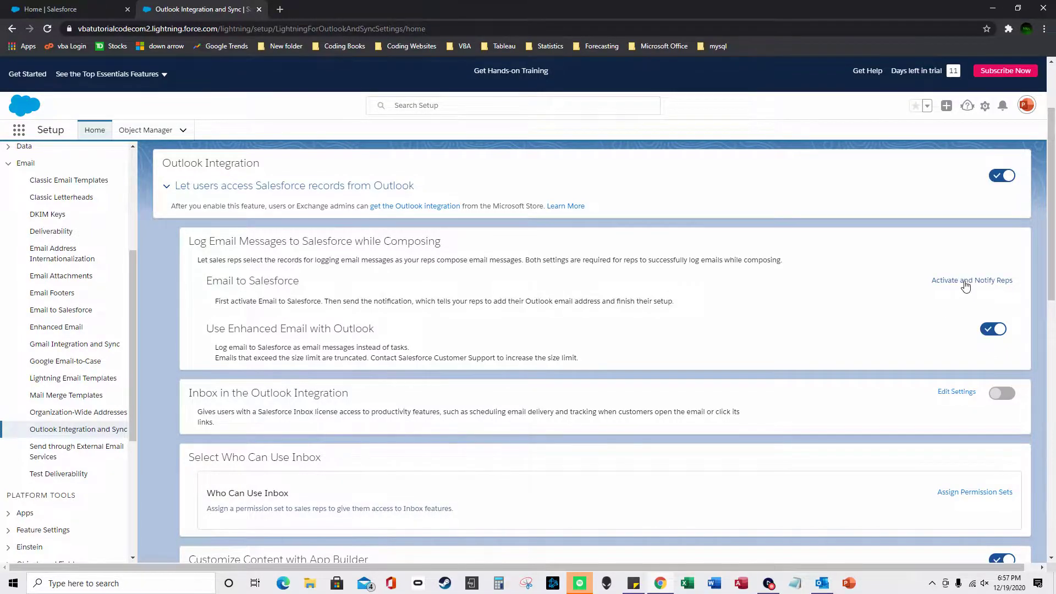
left_click(965, 283)
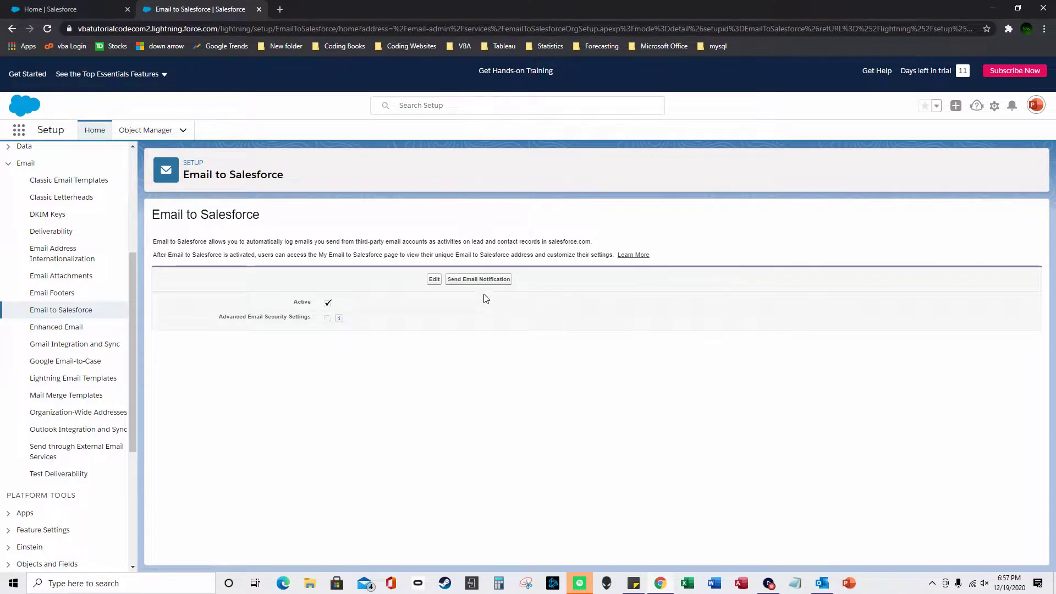
Step: Edit and save Email to Salesforce with Active ticked, then switch to Outlook
left_click(434, 280)
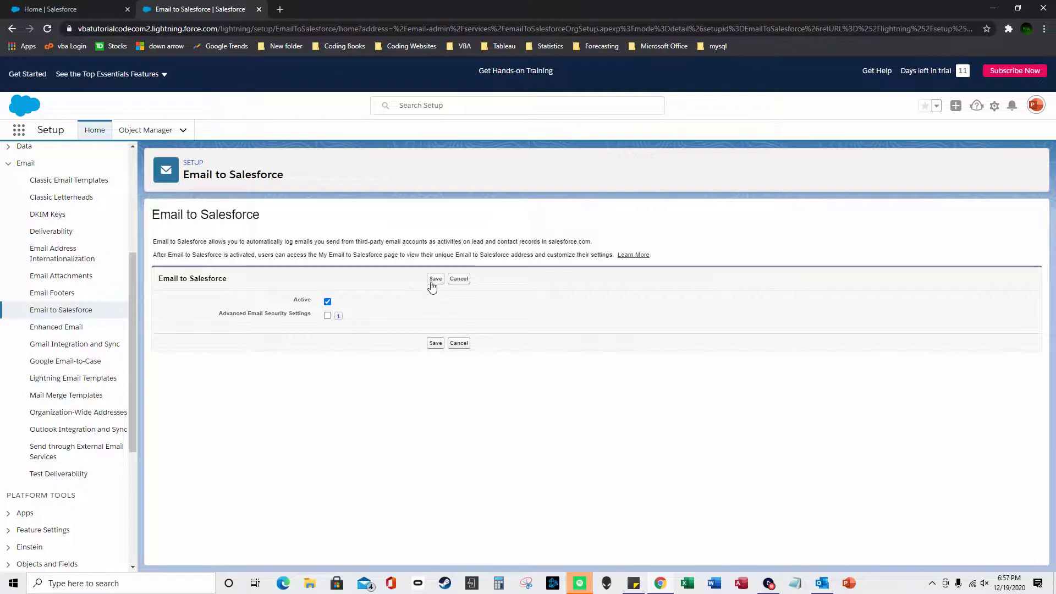
left_click(434, 280)
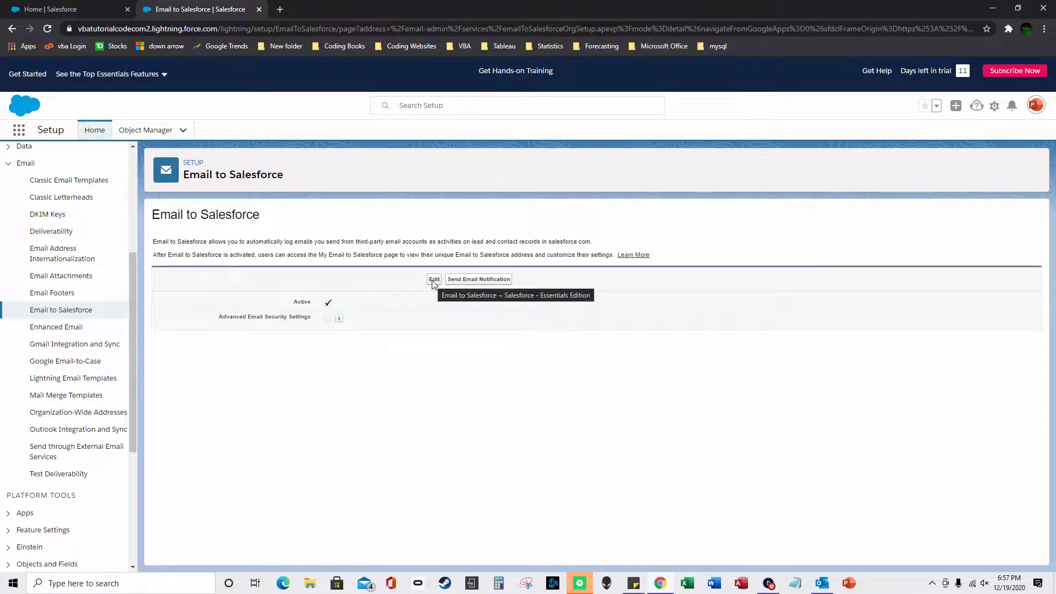
left_click(828, 585)
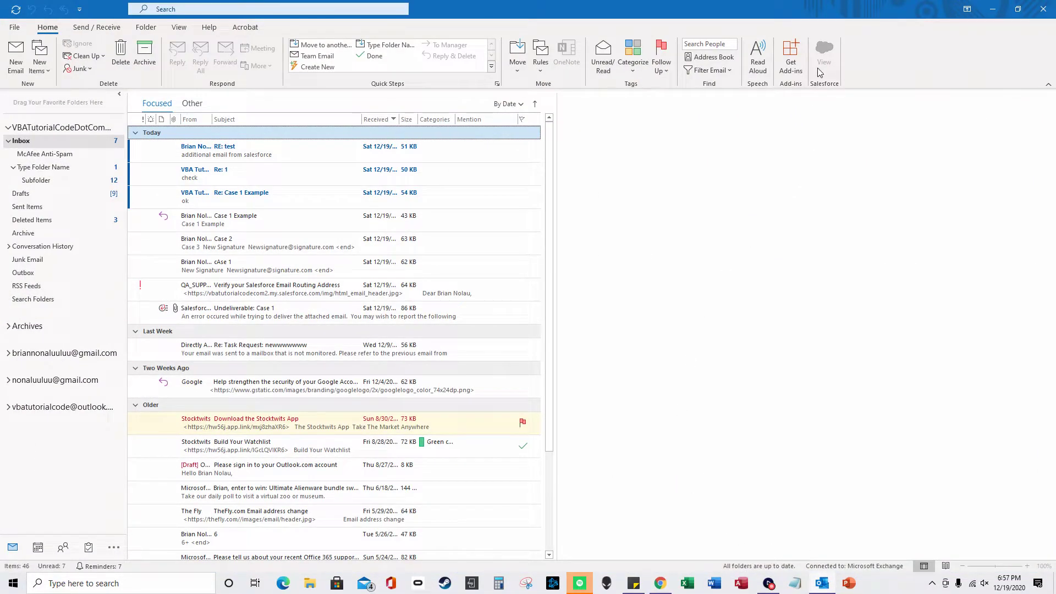
left_click(792, 60)
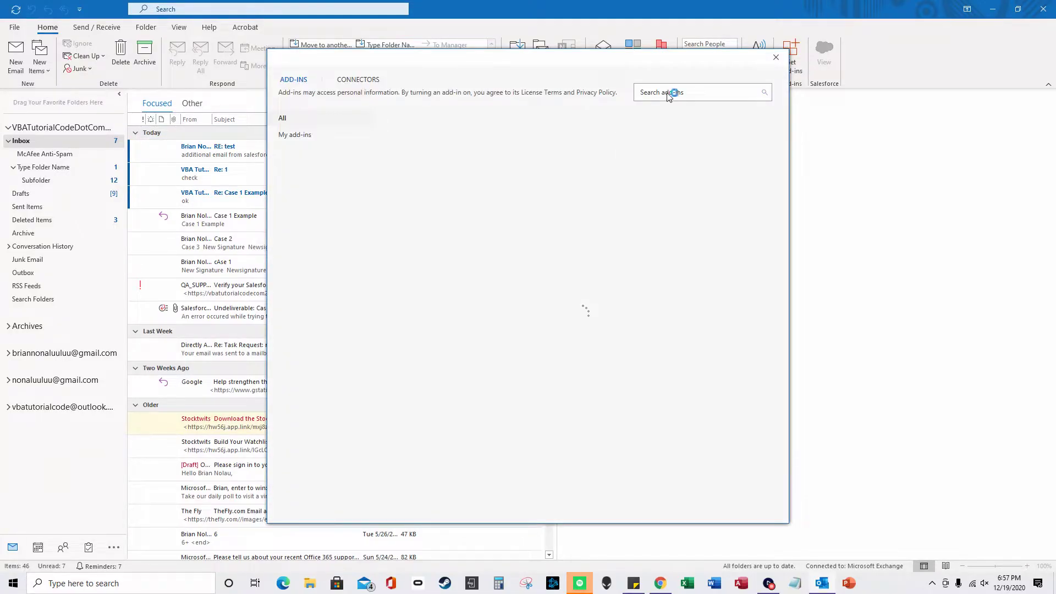
left_click(667, 93)
type("salesforce")
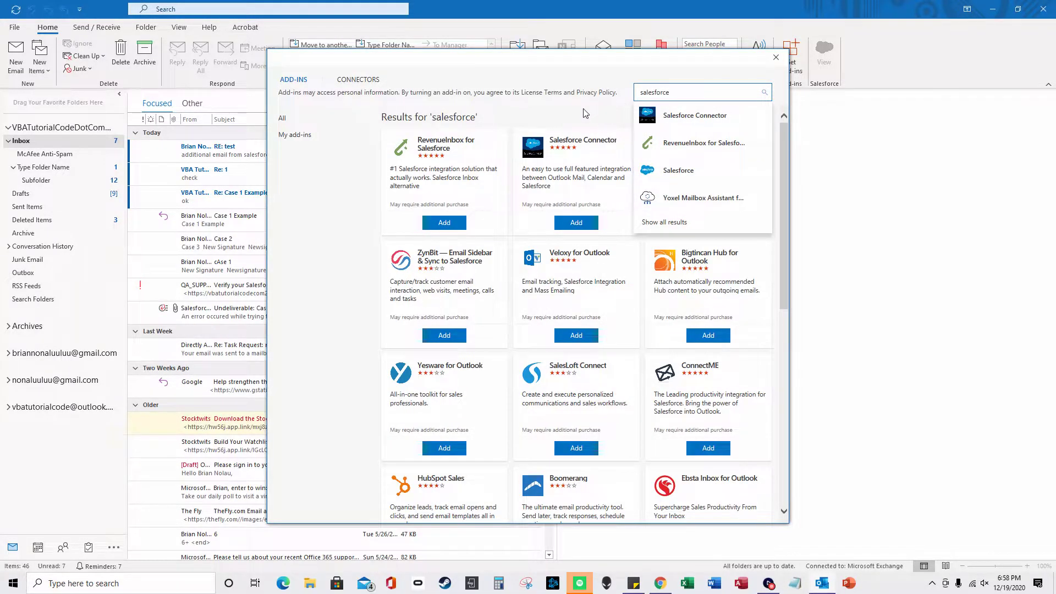
left_click(323, 146)
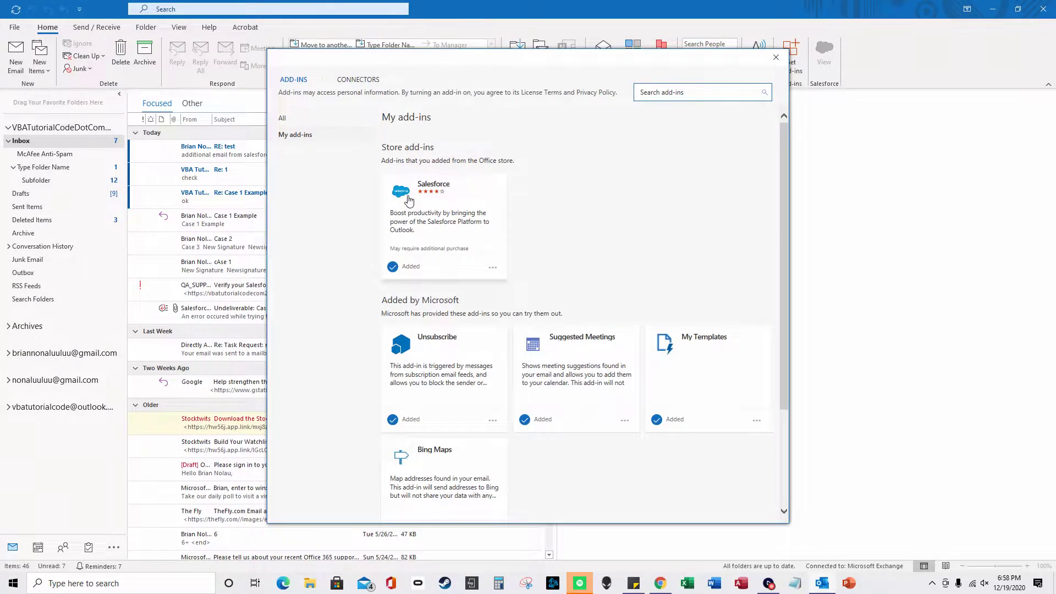
left_click(776, 59)
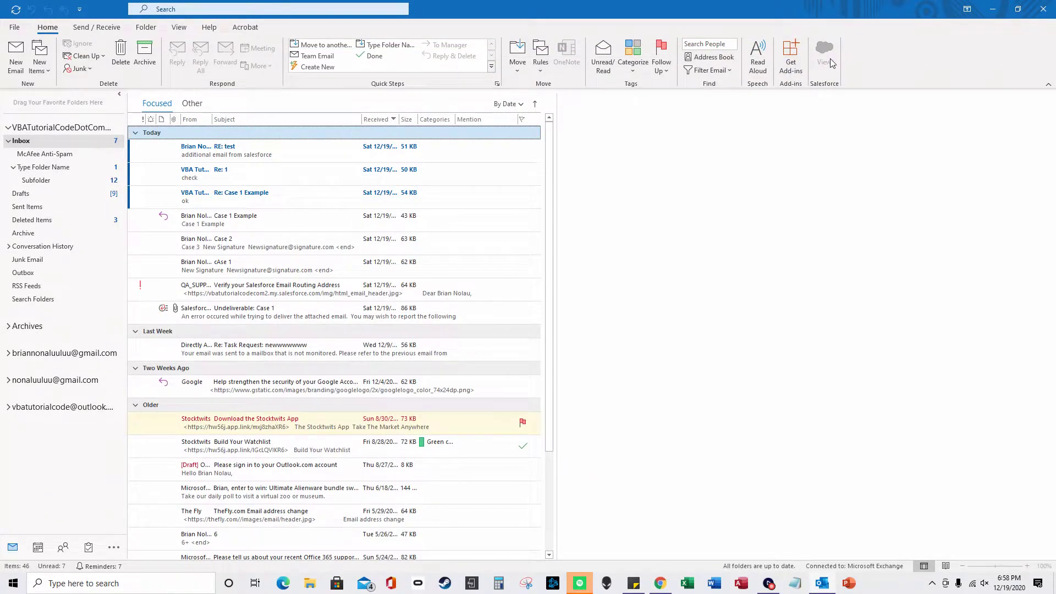
left_click(1048, 85)
Step: Restore the full ribbon, open the 'Download the Stocktwits App' email and show its Salesforce records
left_click(1048, 56)
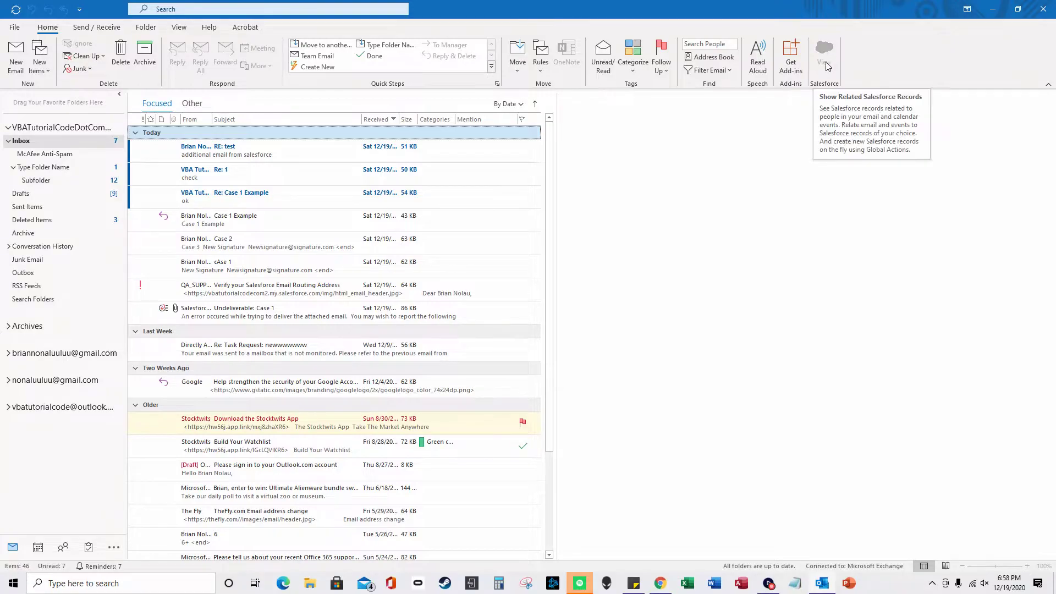
left_click(342, 151)
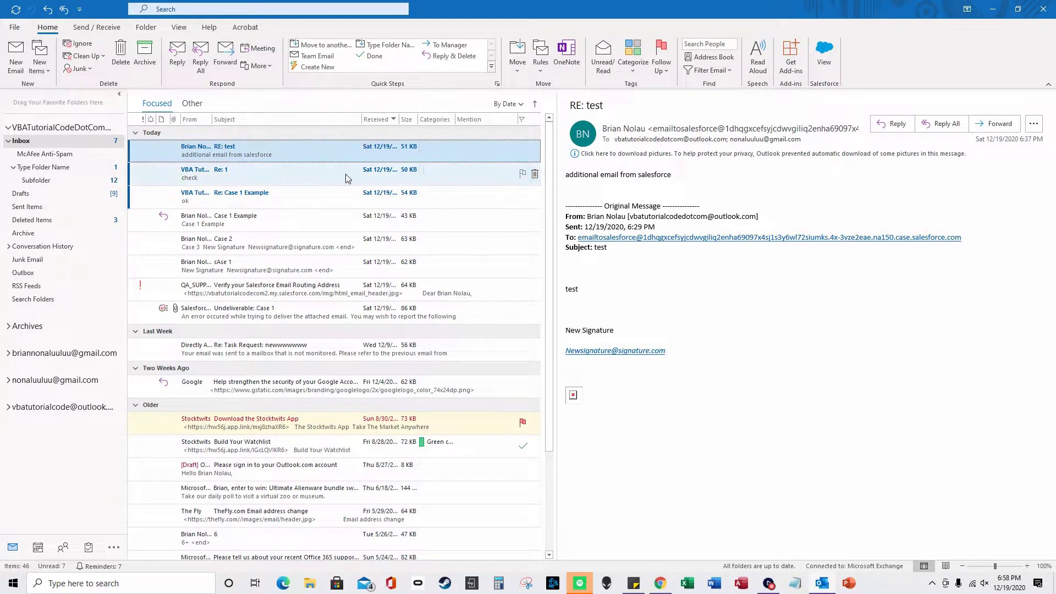
left_click(348, 219)
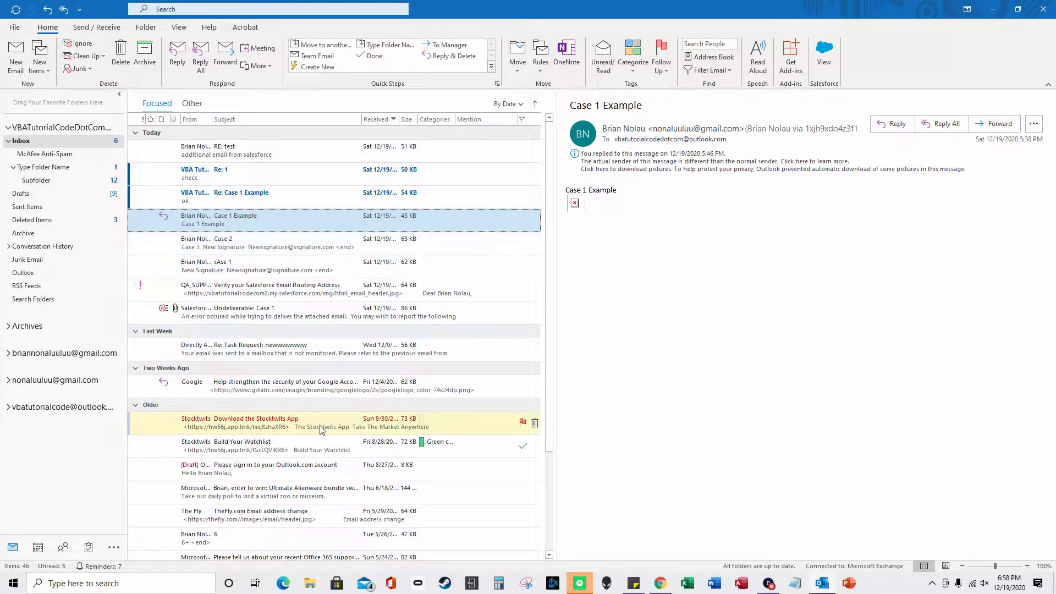
left_click(300, 425)
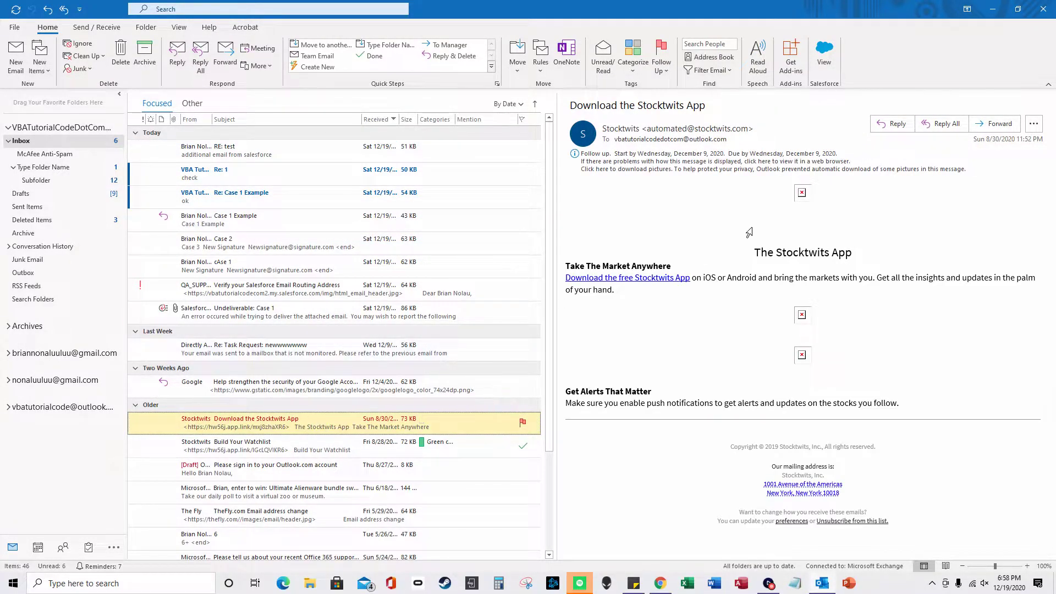
left_click(833, 63)
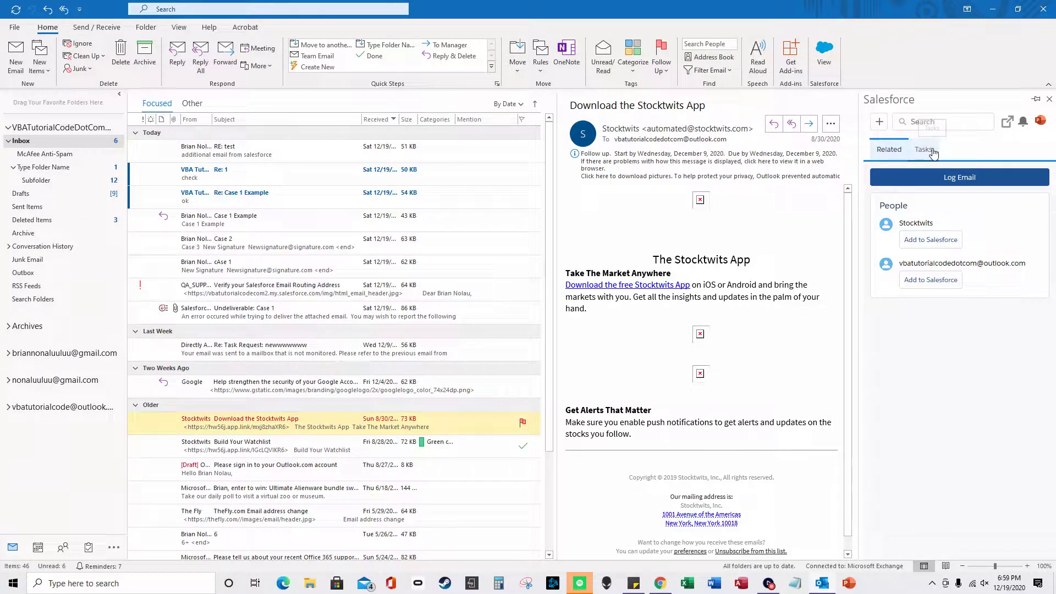
Step: Show today's Salesforce tasks and cancel a status change on the first task
left_click(933, 153)
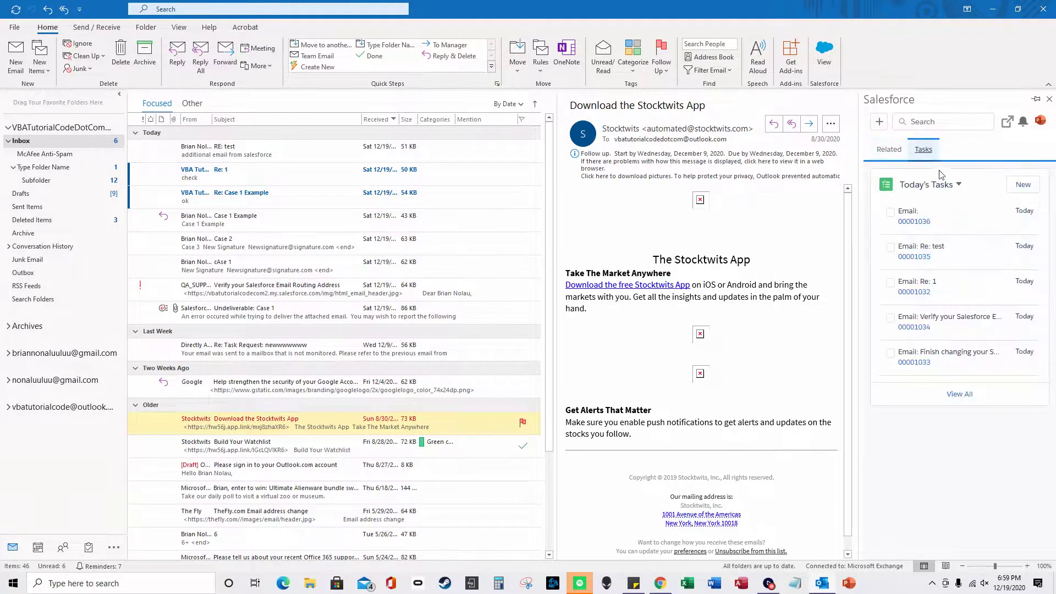
left_click(890, 214)
left_click(890, 213)
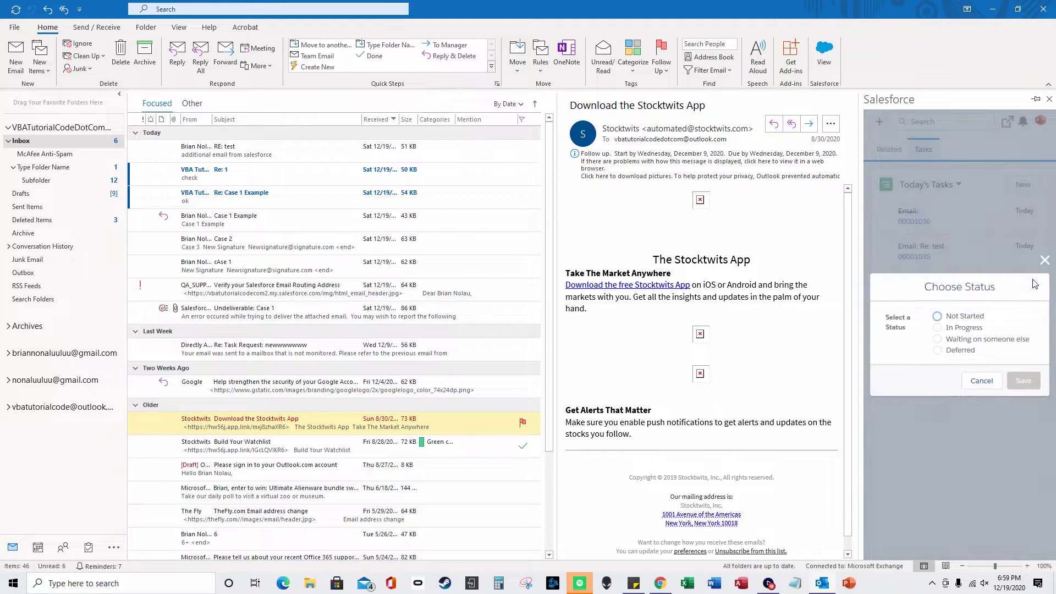
left_click(981, 380)
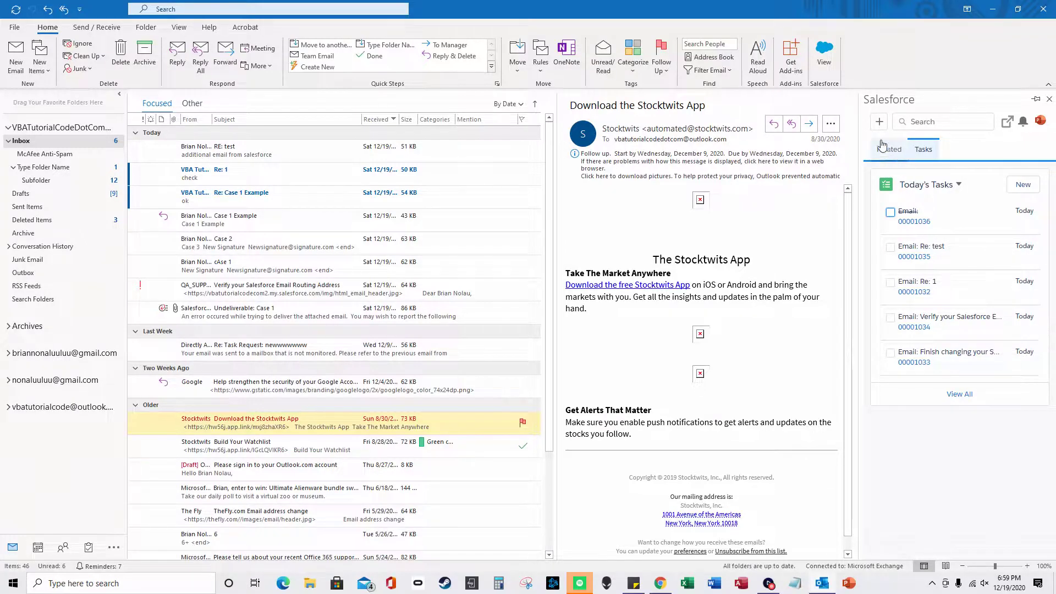
Step: Close the record-creation menu and decline opening the full task list in a new page
left_click(884, 123)
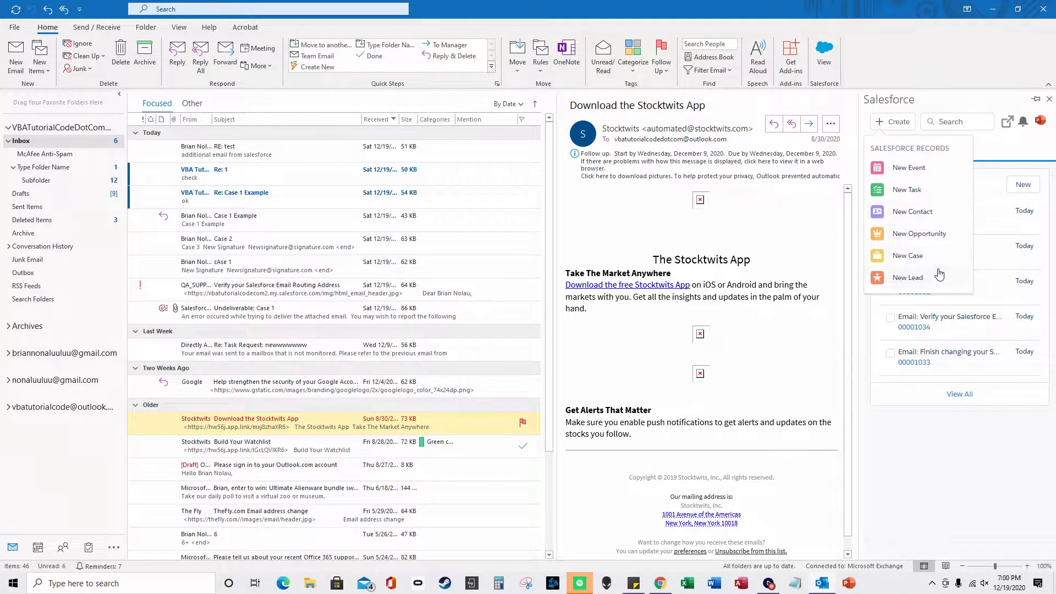
left_click(990, 154)
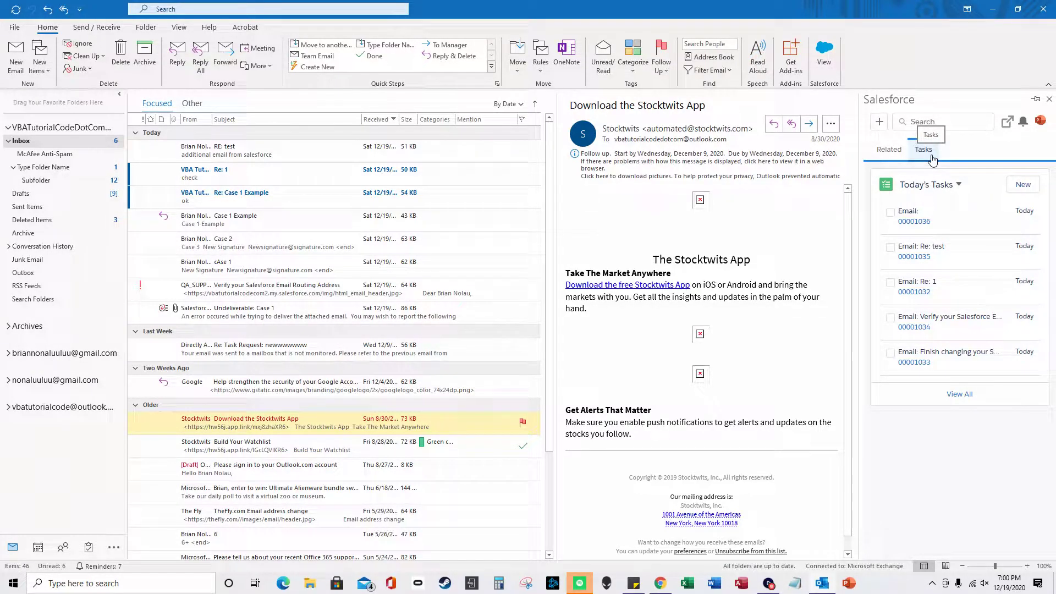
left_click(960, 394)
left_click(982, 401)
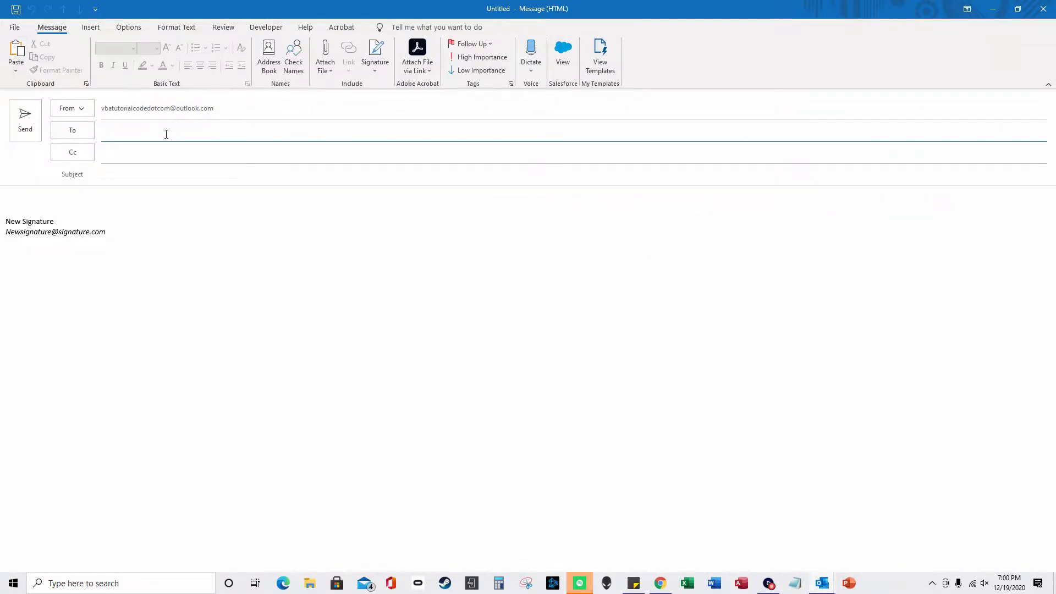
Step: Address the new email to a recent contact and turn on Log Email on Send
left_click(166, 134)
left_click(231, 190)
left_click(568, 67)
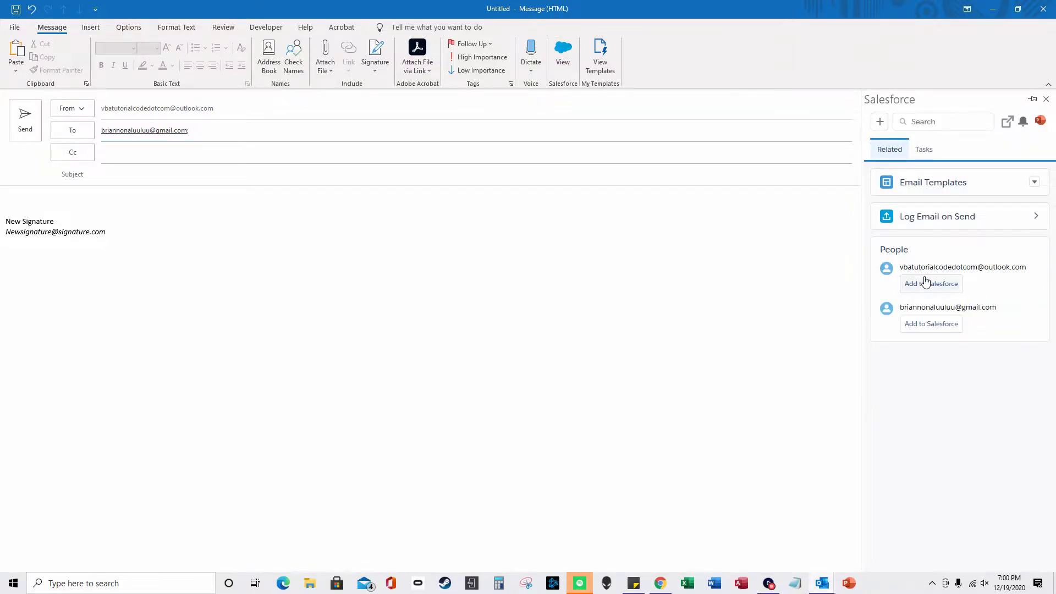
left_click(944, 220)
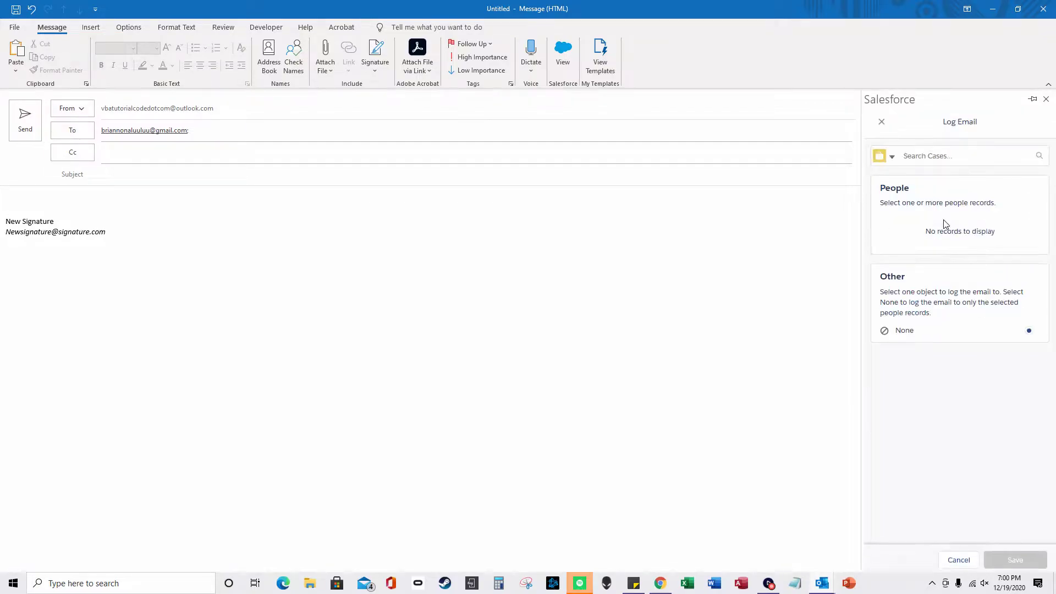
Step: Switch the record search from Cases to Accounts and choose Account 1 as the log target
left_click(891, 156)
left_click(921, 145)
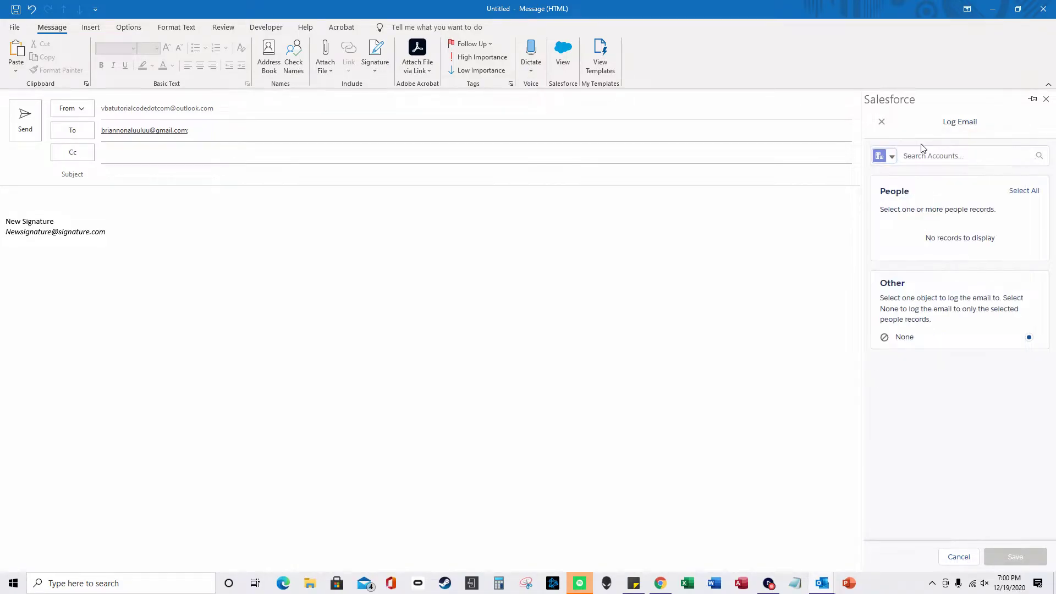
left_click(935, 158)
left_click(933, 187)
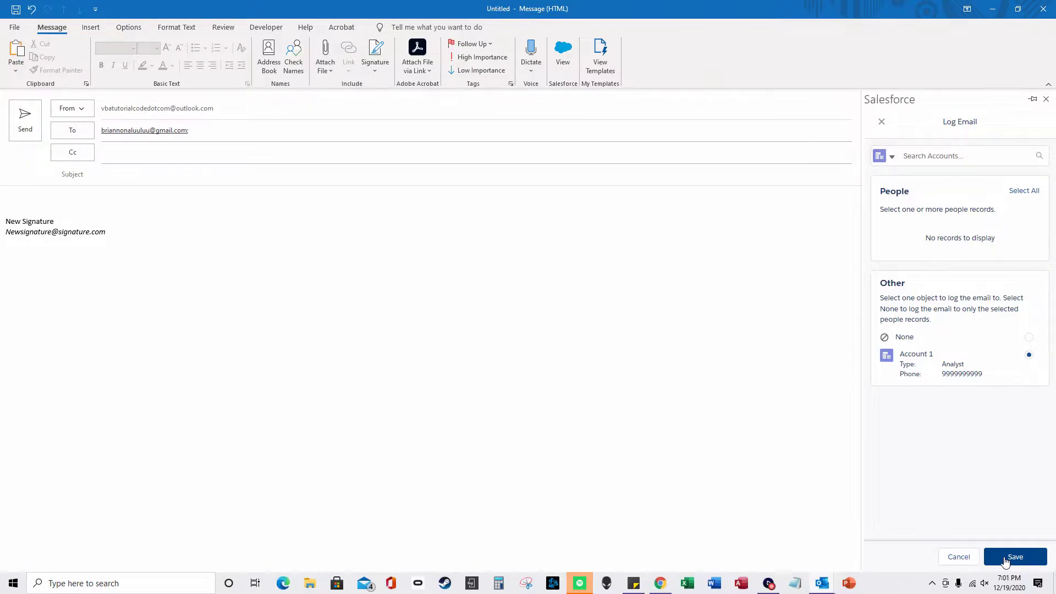
left_click(663, 583)
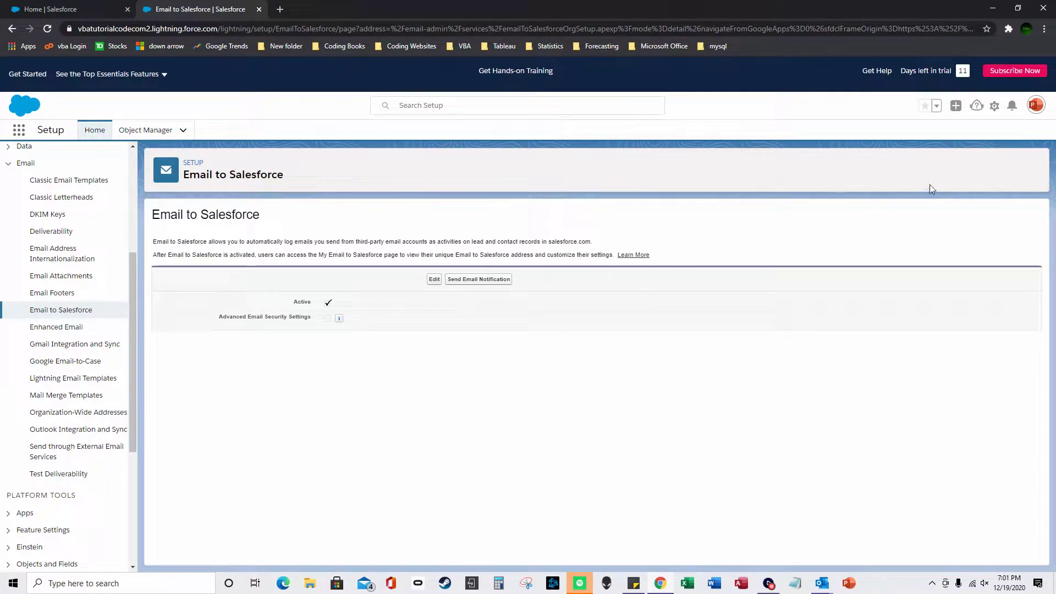
Step: Open personal settings > Email > My Email to Salesforce and select the acceptable email address
left_click(1036, 105)
left_click(902, 163)
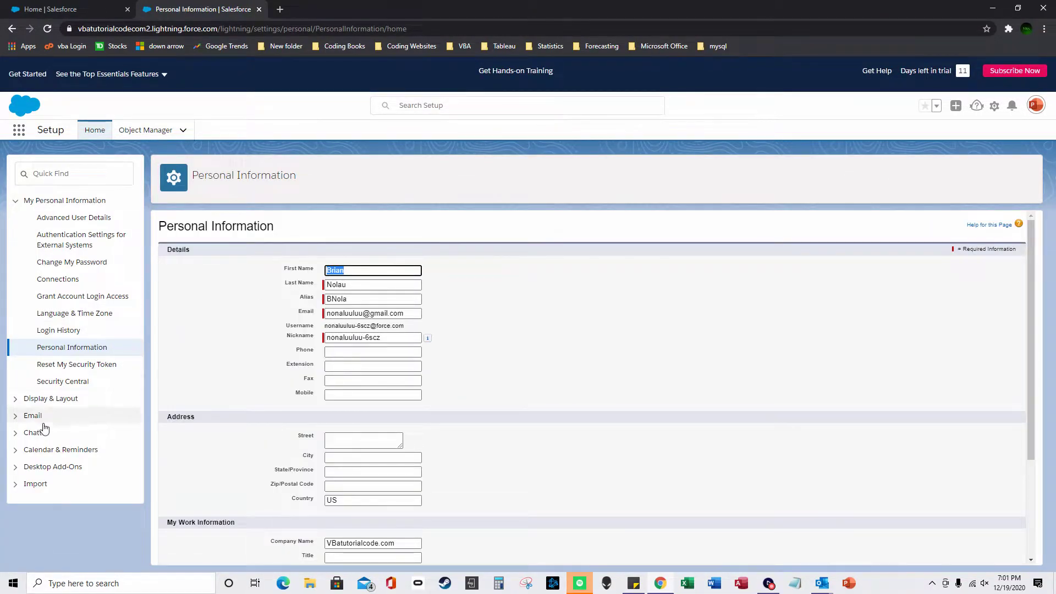
left_click(16, 415)
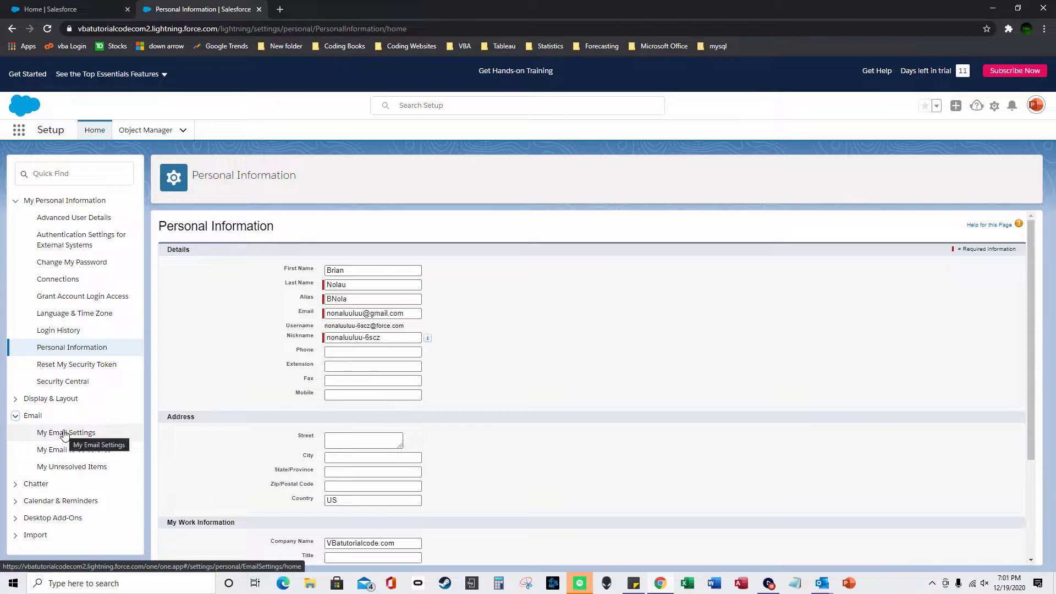
left_click(101, 450)
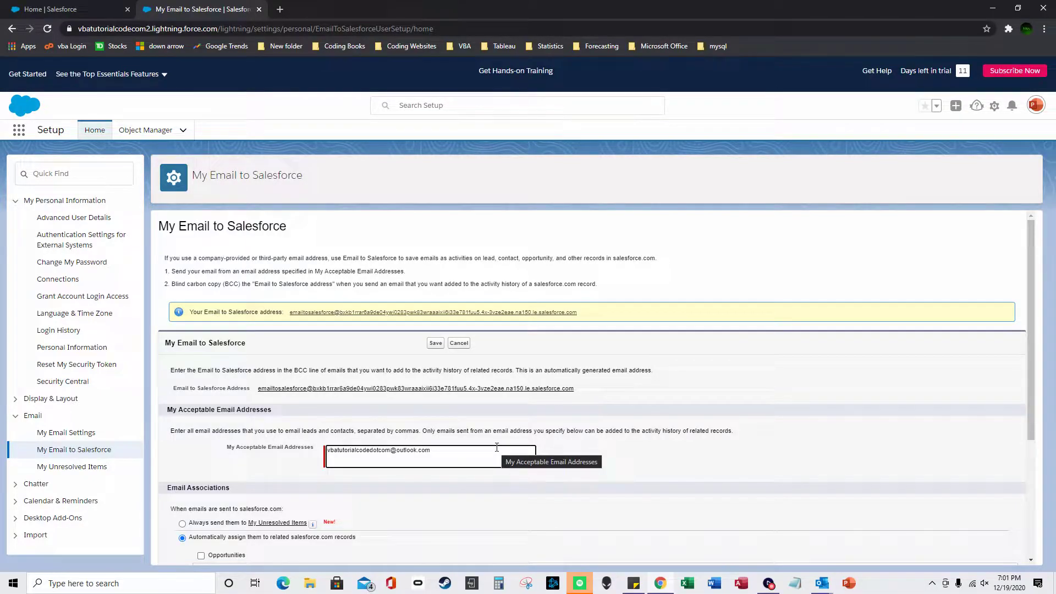
left_click_drag(462, 452, 307, 454)
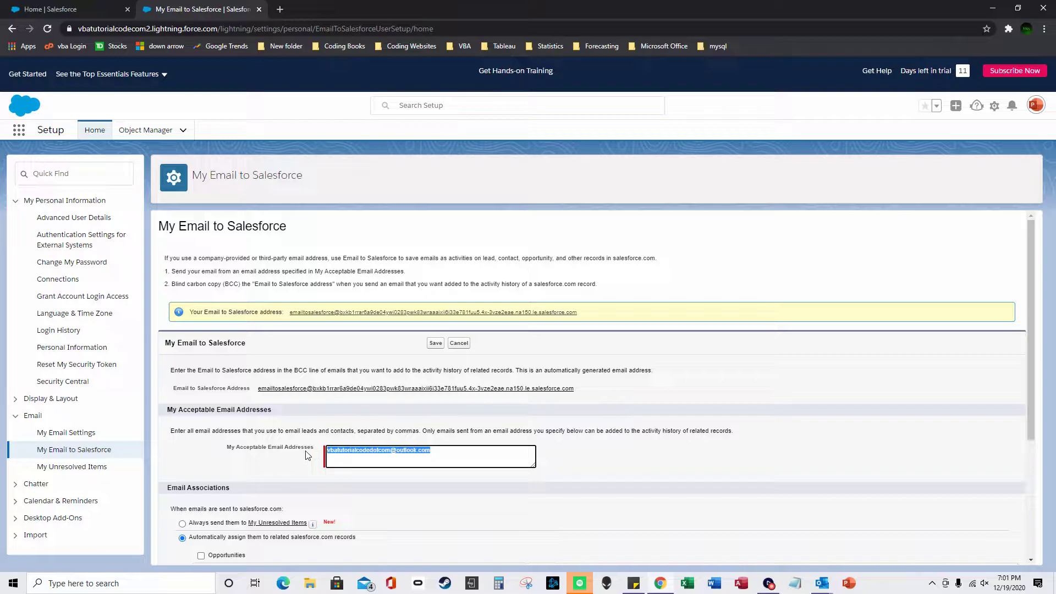
left_click(451, 440)
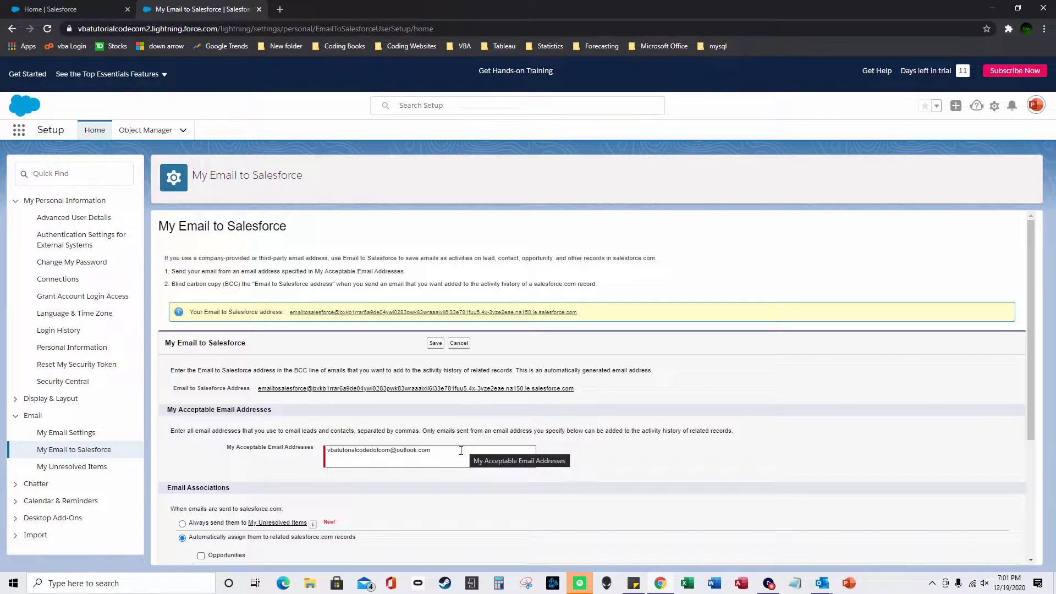
left_click_drag(448, 452, 318, 453)
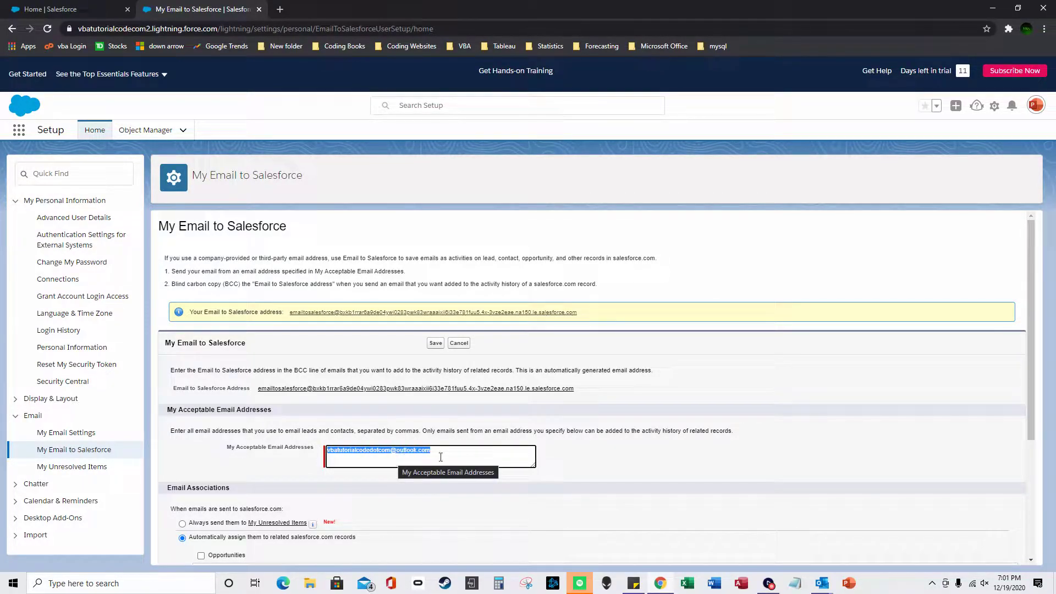
Step: Save the My Email to Salesforce settings and confirm the saved acceptable address
left_click(823, 584)
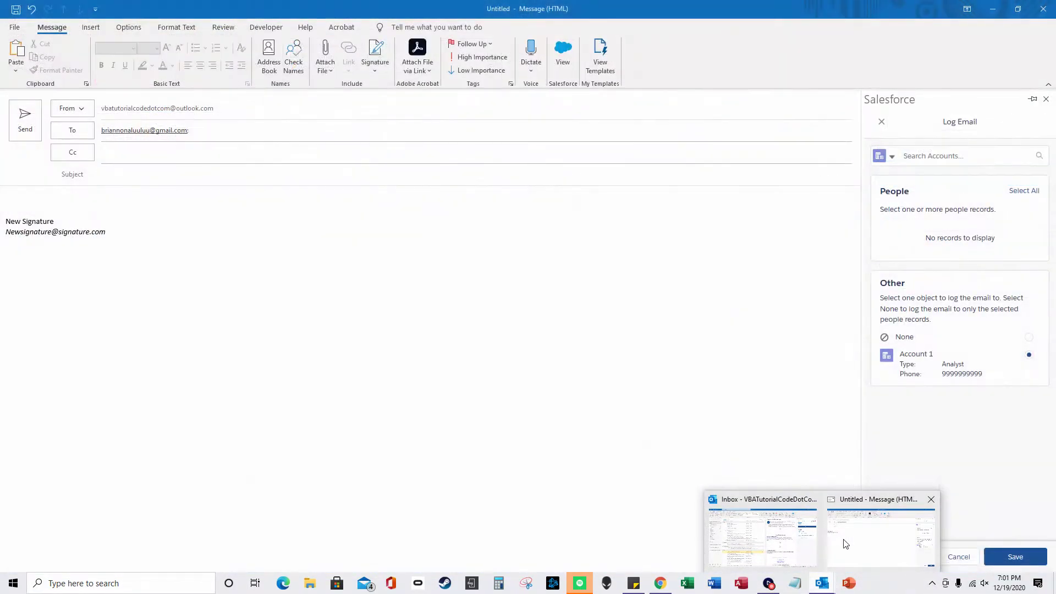
mouse_move(797, 553)
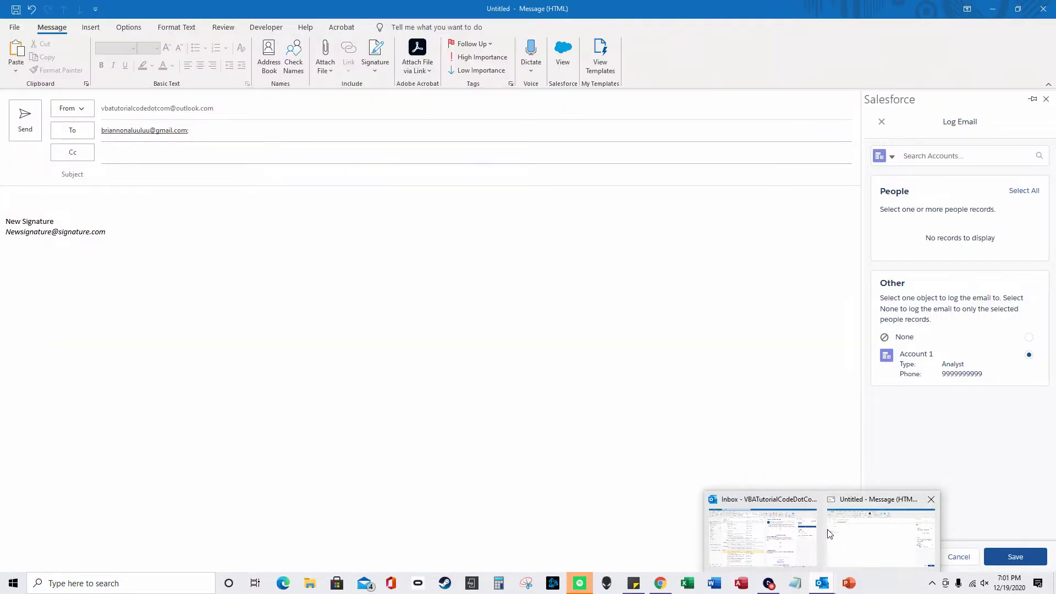
left_click(763, 533)
key("alt+Tab")
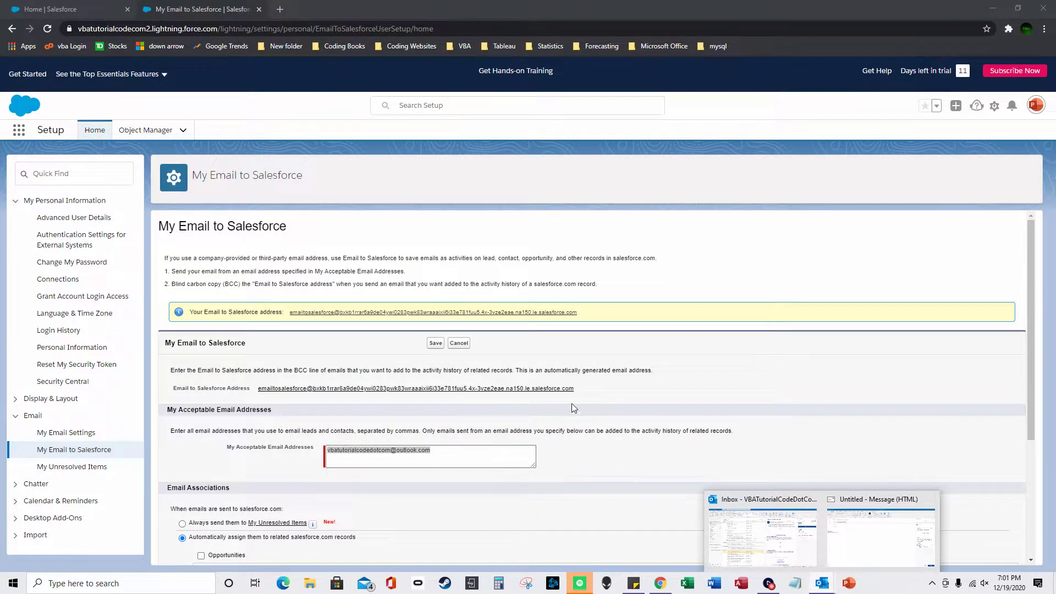
left_click(435, 344)
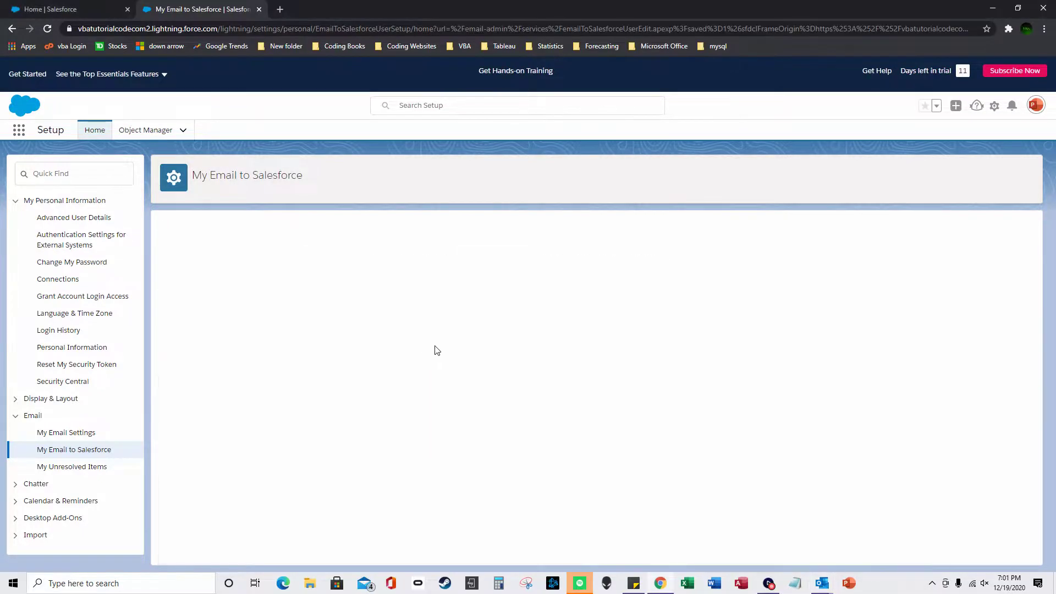
left_click_drag(518, 476, 336, 470)
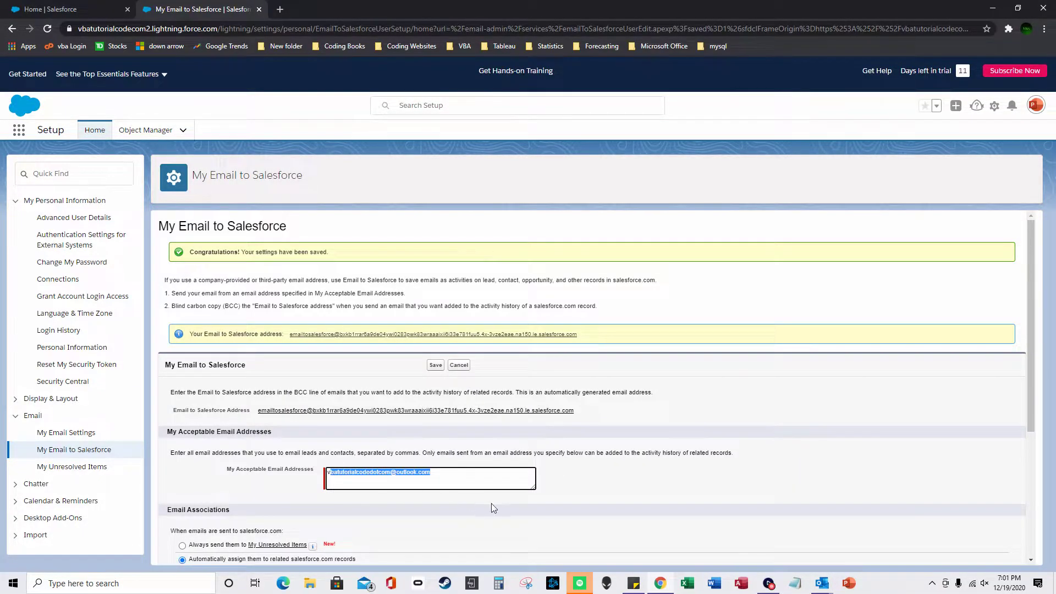
left_click(822, 583)
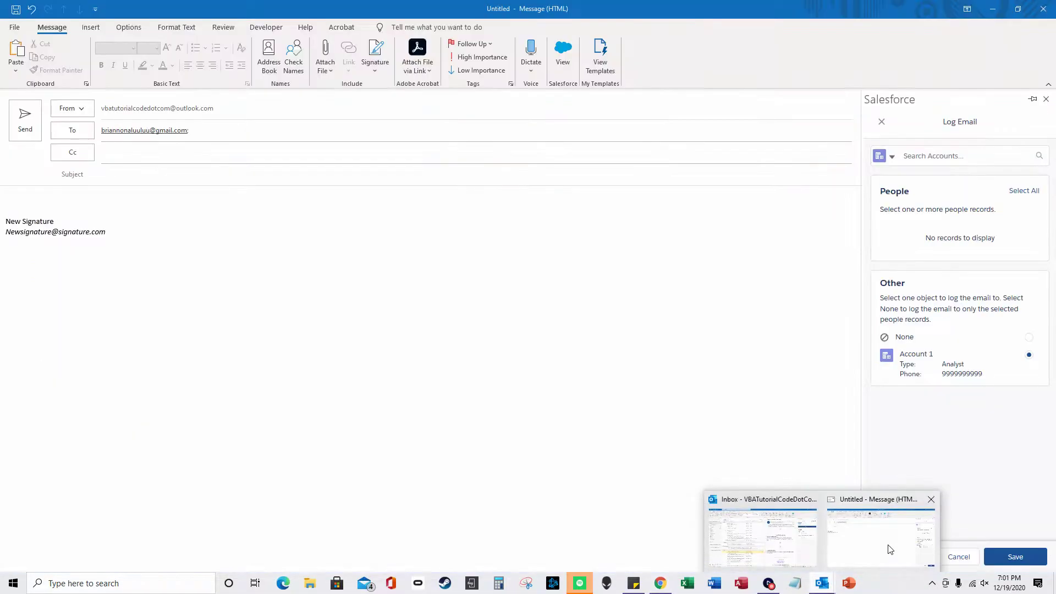
Step: Give the Outlook draft subject 222222 and body 22222, then send it
left_click(879, 528)
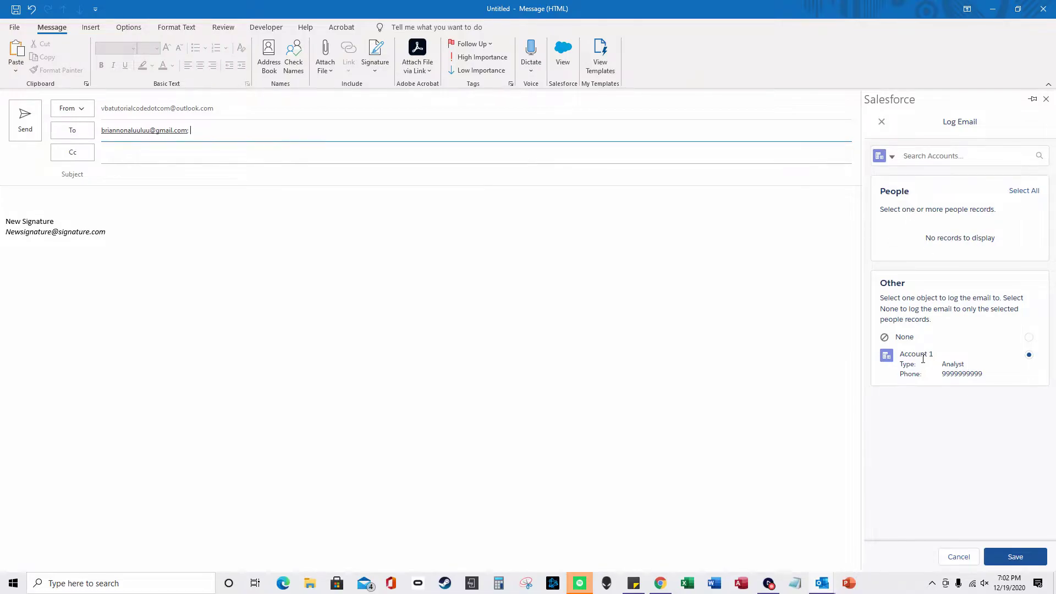
left_click(138, 177)
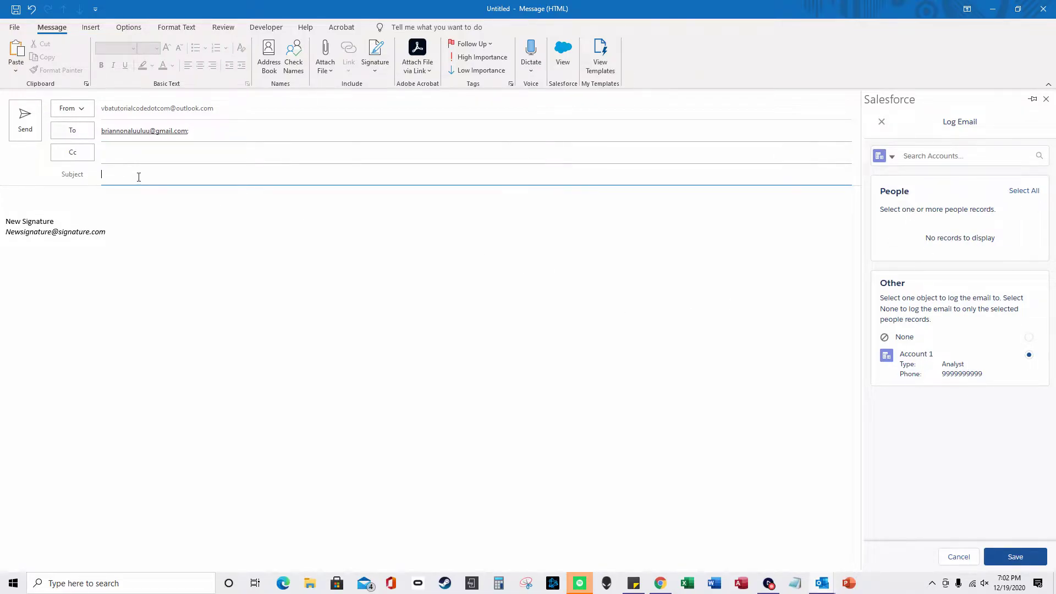
left_click(139, 199)
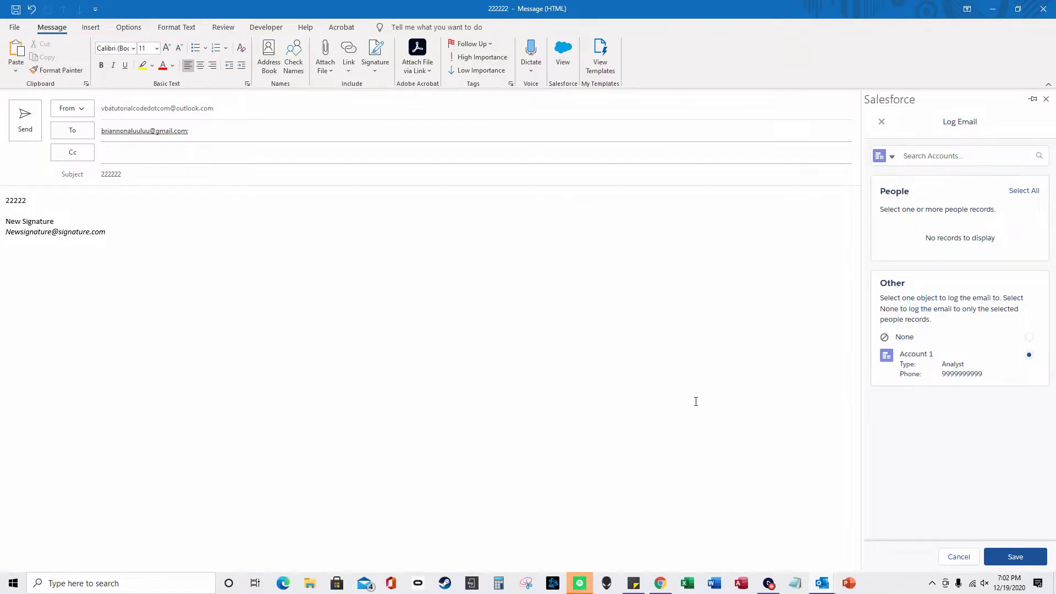
left_click(24, 118)
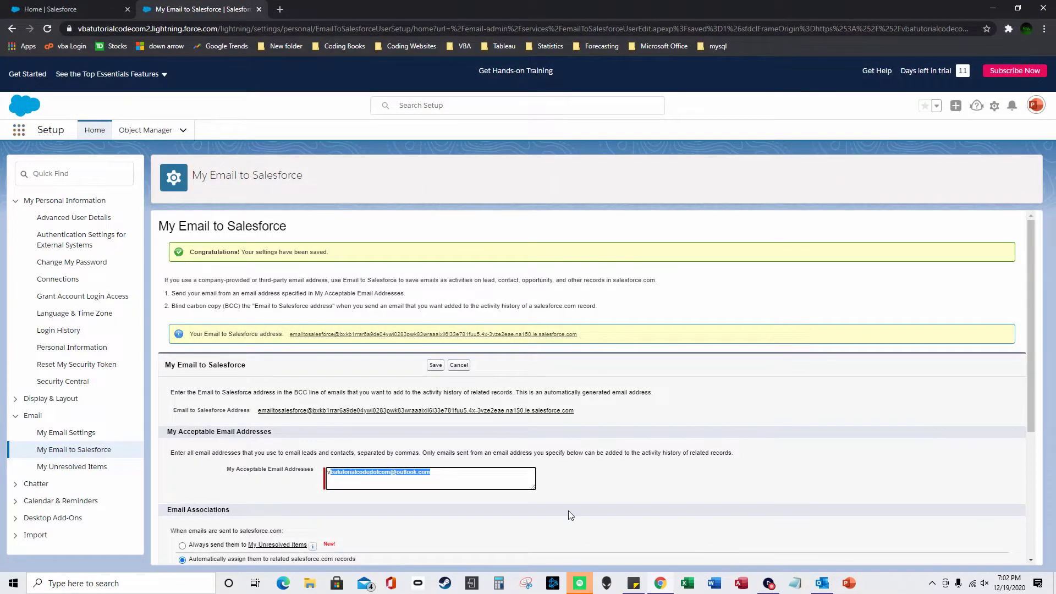
Step: Open Account 1 from the all-accounts list view
left_click(71, 9)
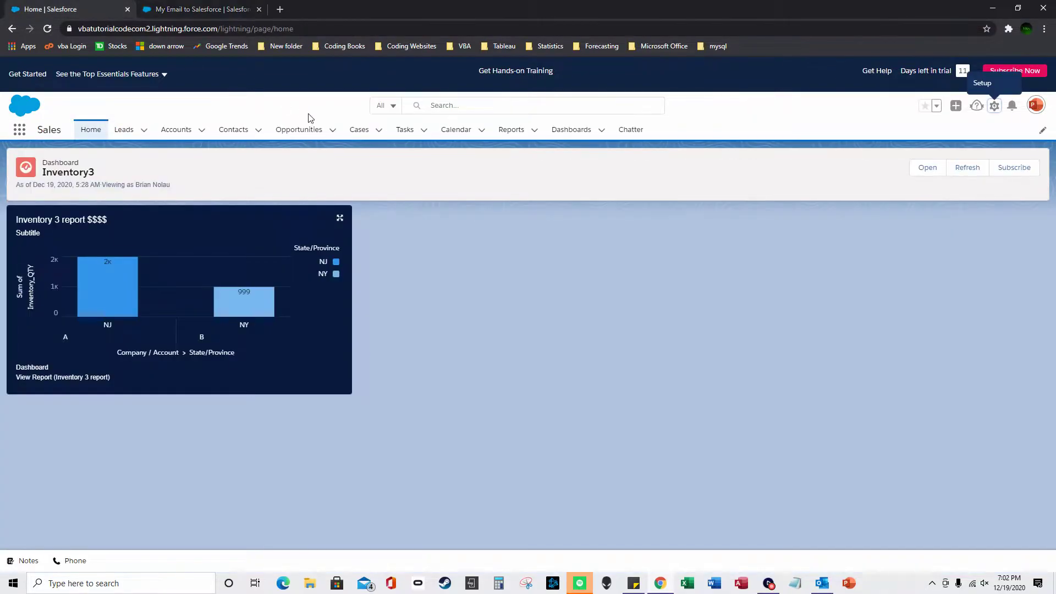
left_click(185, 131)
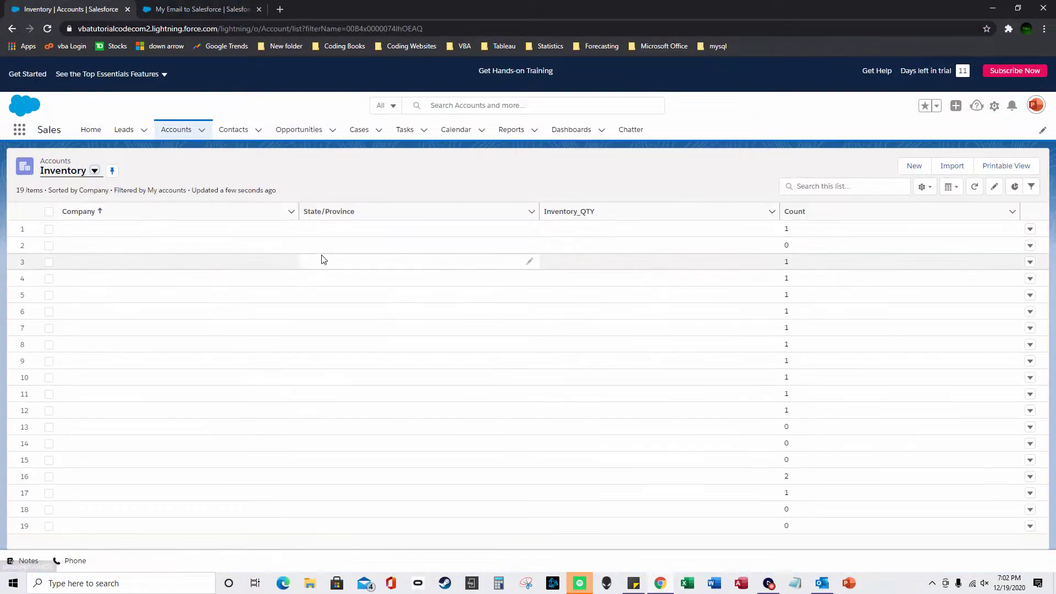
left_click(95, 170)
left_click(85, 211)
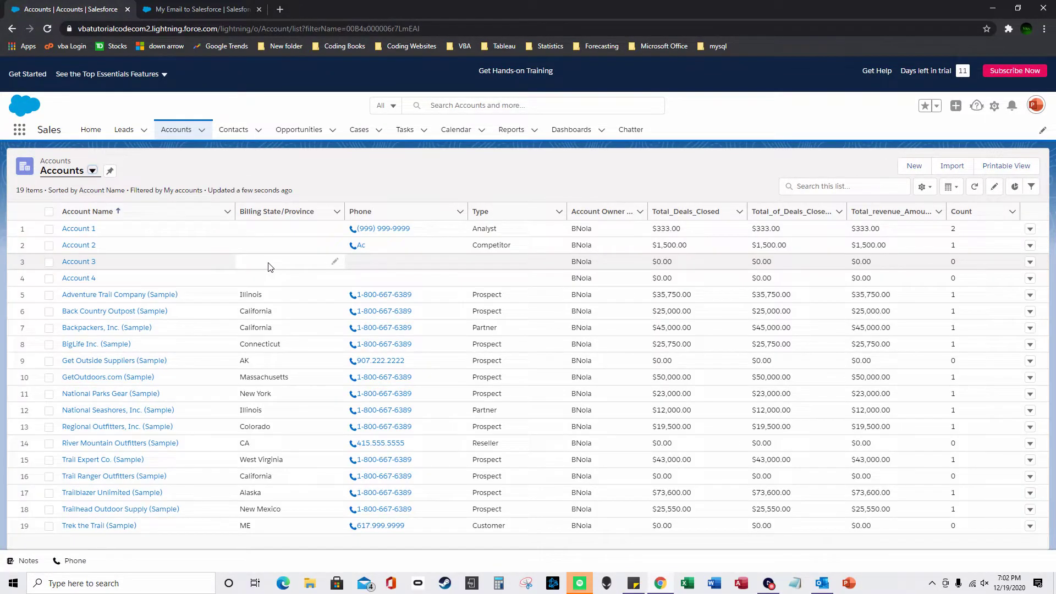
left_click(79, 229)
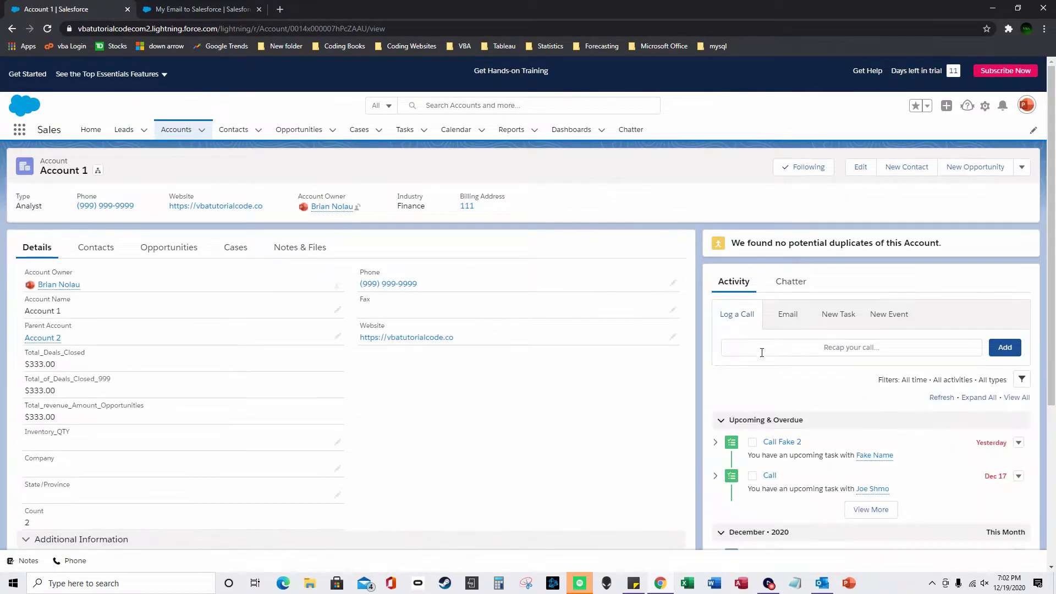
Step: Scroll Account 1's activity timeline and reload the page to refresh its activities
scroll(847, 432, "down", 3)
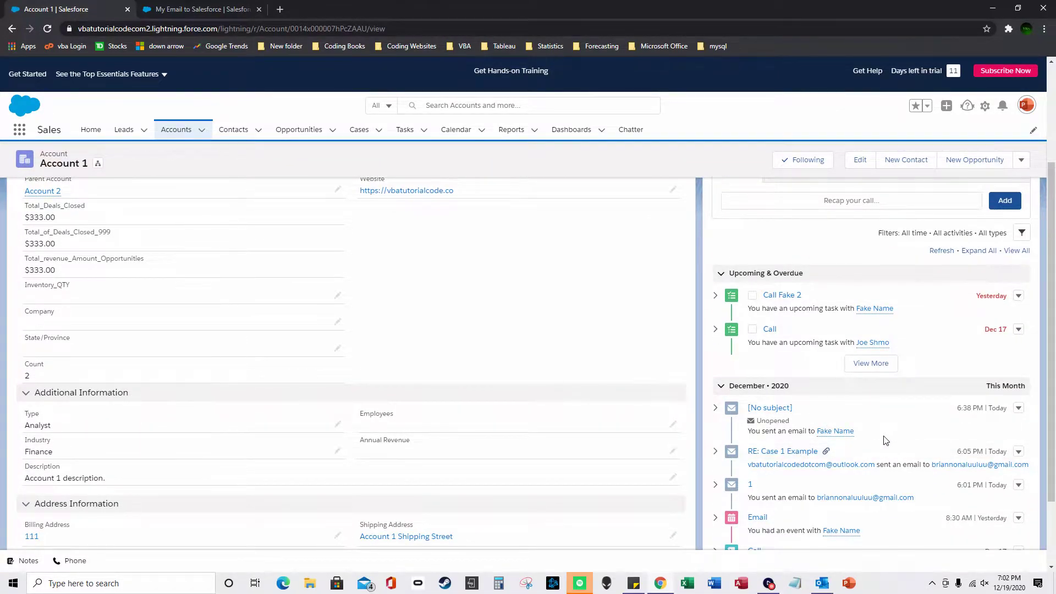
scroll(880, 440, "down", 1)
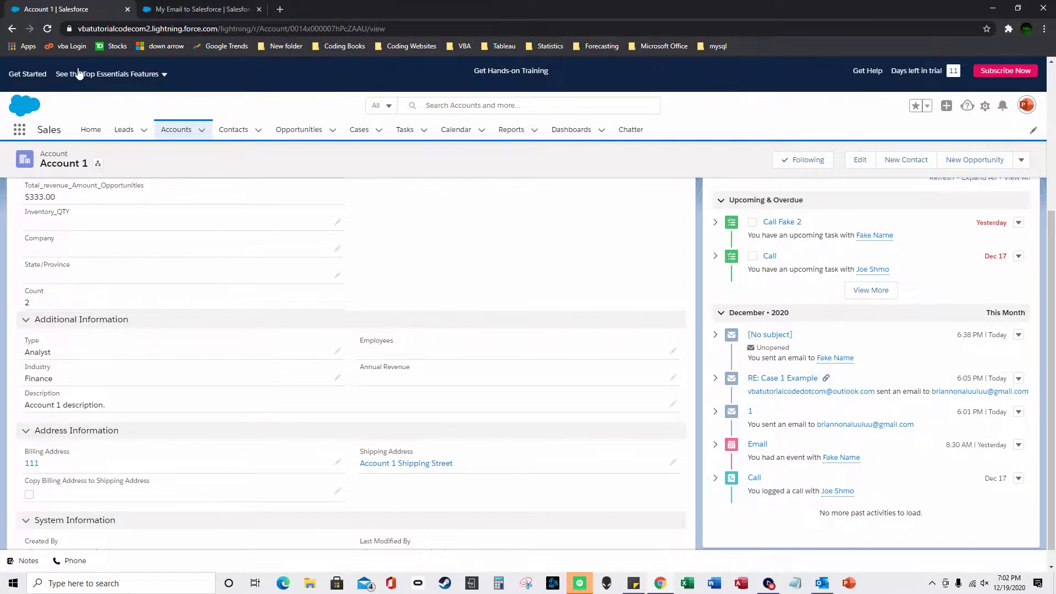
left_click(47, 29)
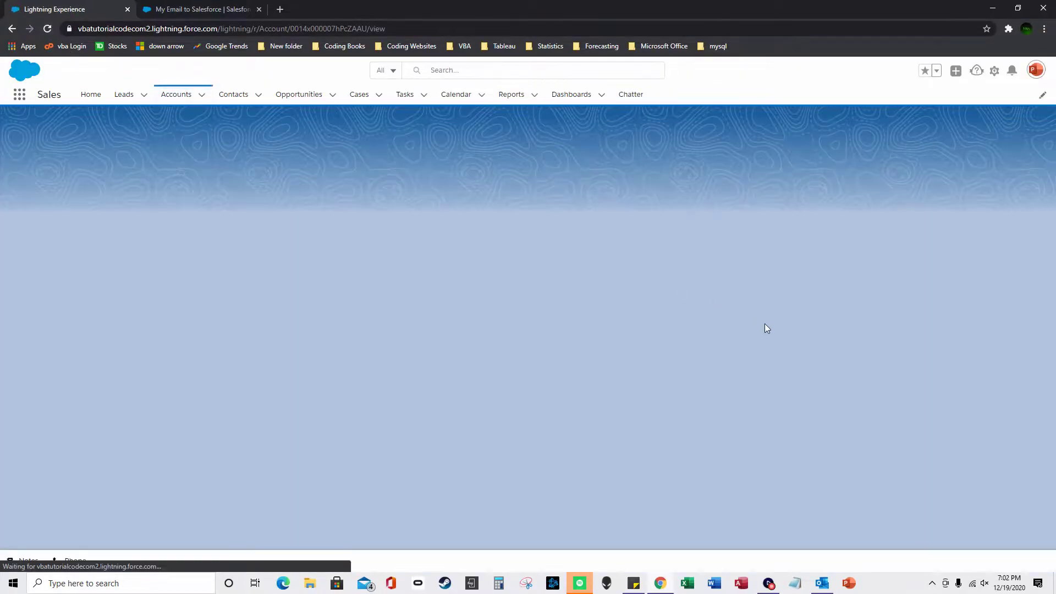
scroll(765, 329, "down", 5)
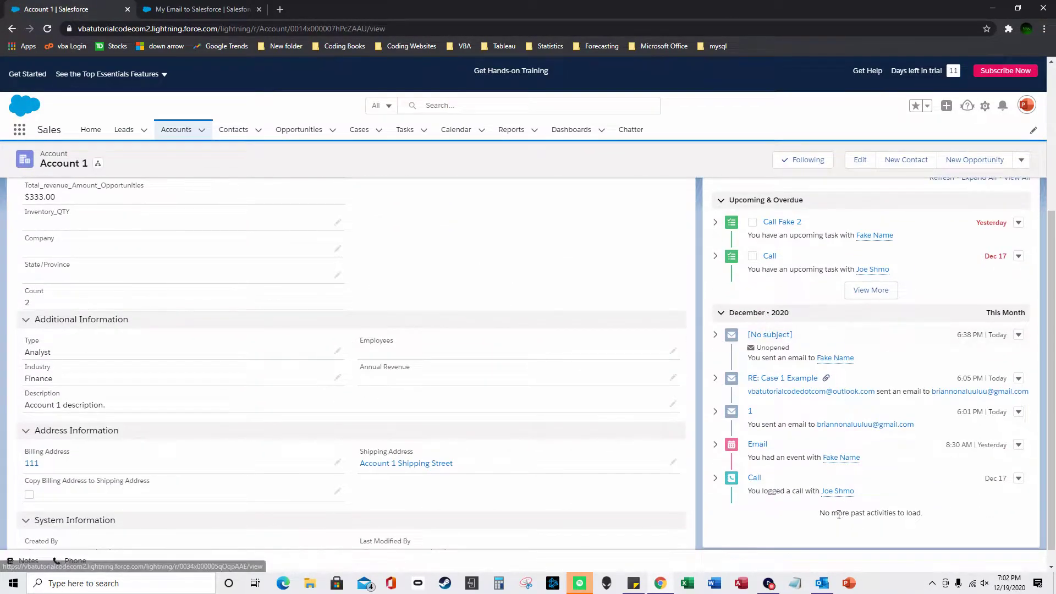
left_click(822, 583)
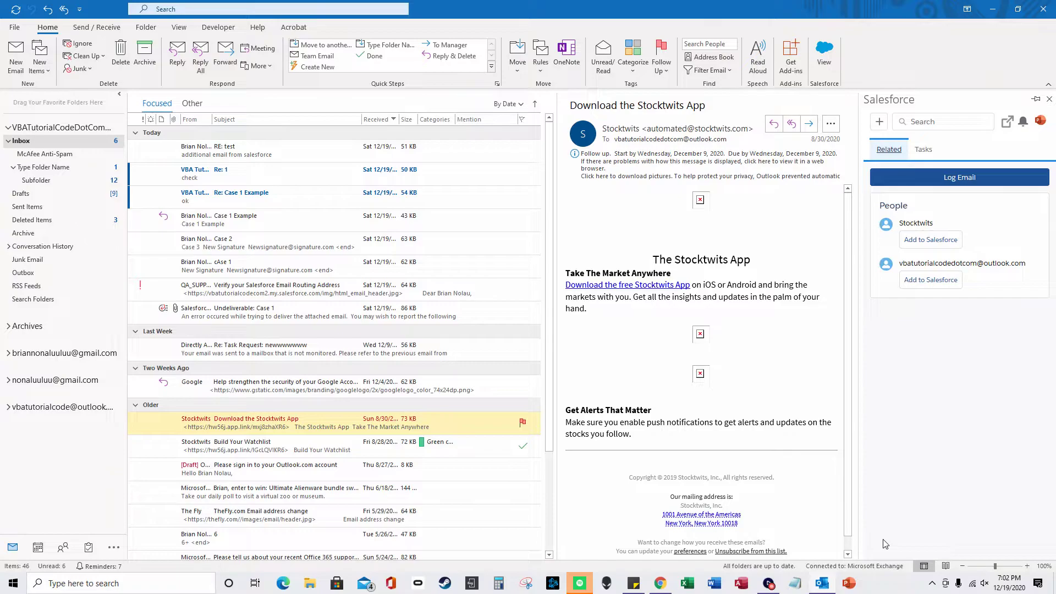
Step: Start a new email to the suggested recipient with subject and body 222
left_click(16, 58)
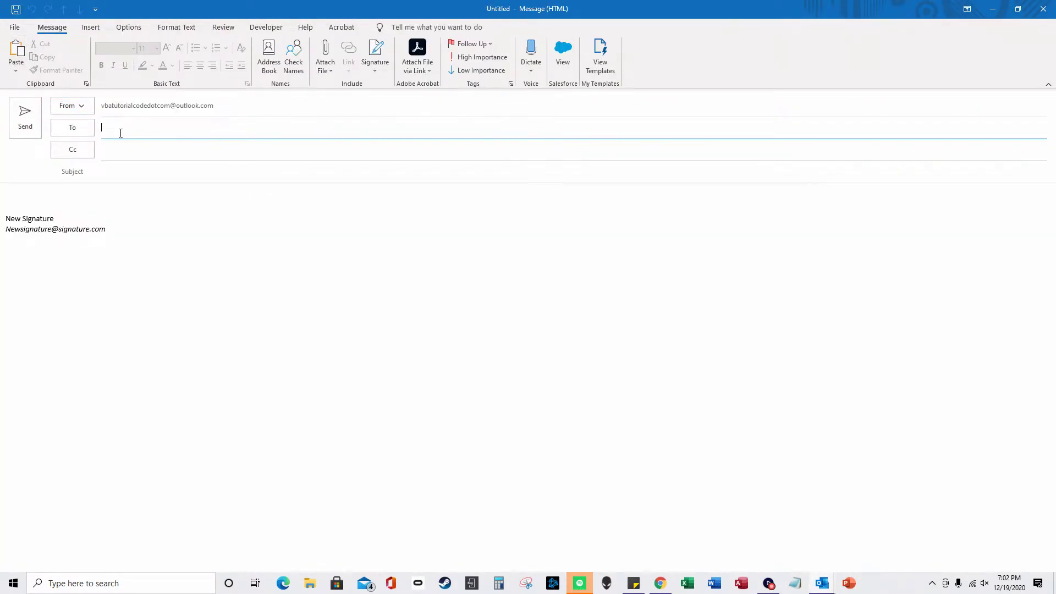
type("br")
left_click(187, 162)
left_click(154, 155)
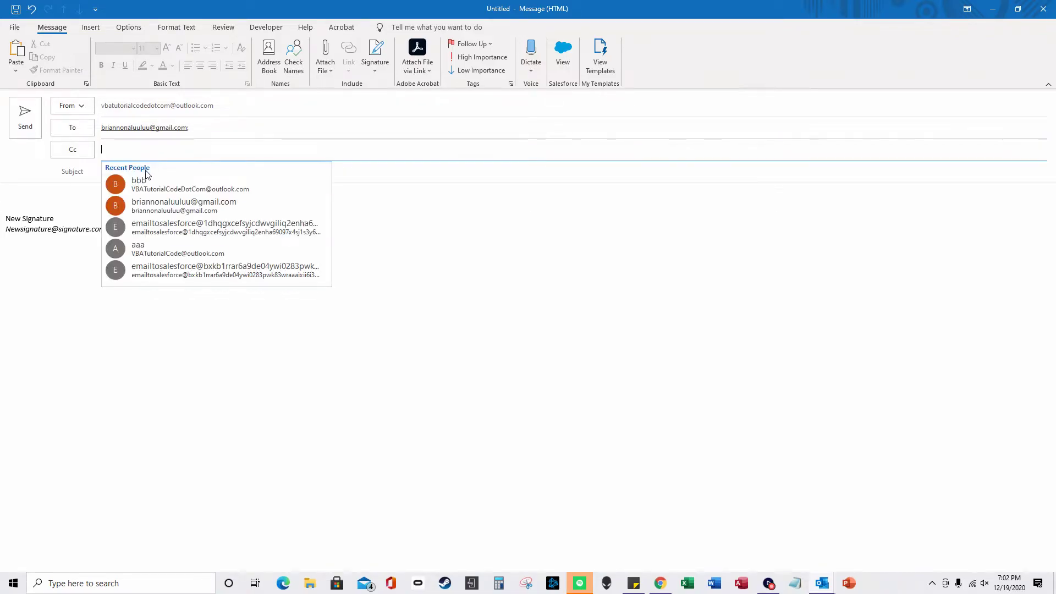
left_click(326, 185)
left_click(310, 173)
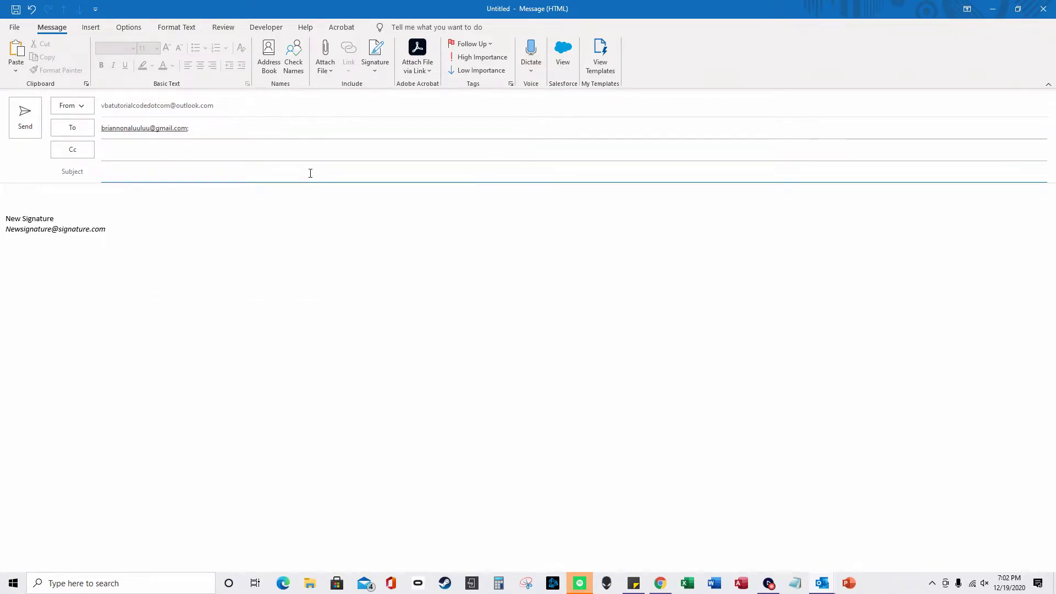
left_click(247, 194)
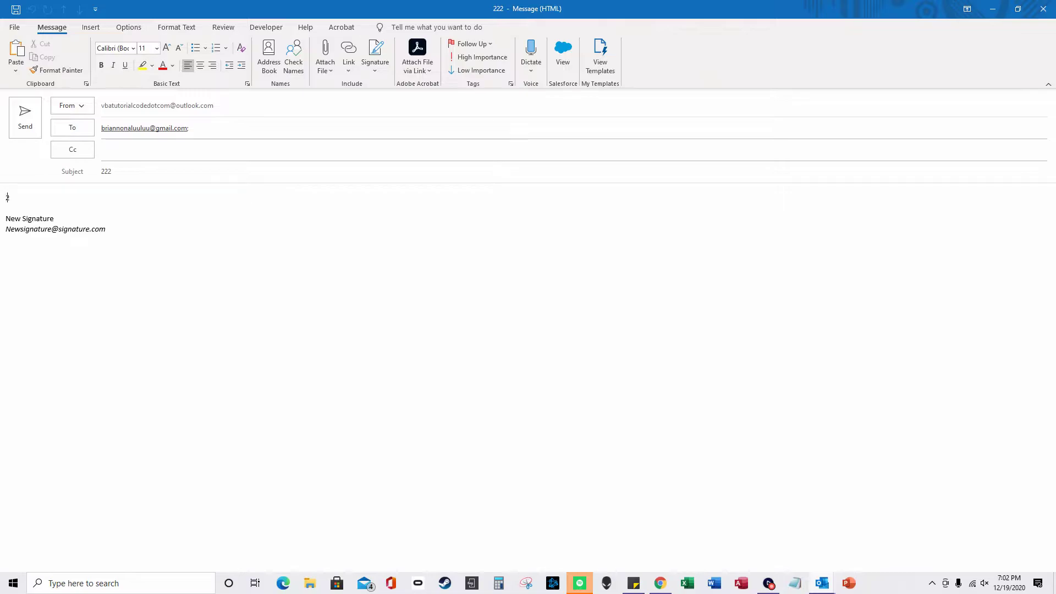
Step: Set the email to log to Account 1 on send, save that, and send it
left_click(569, 61)
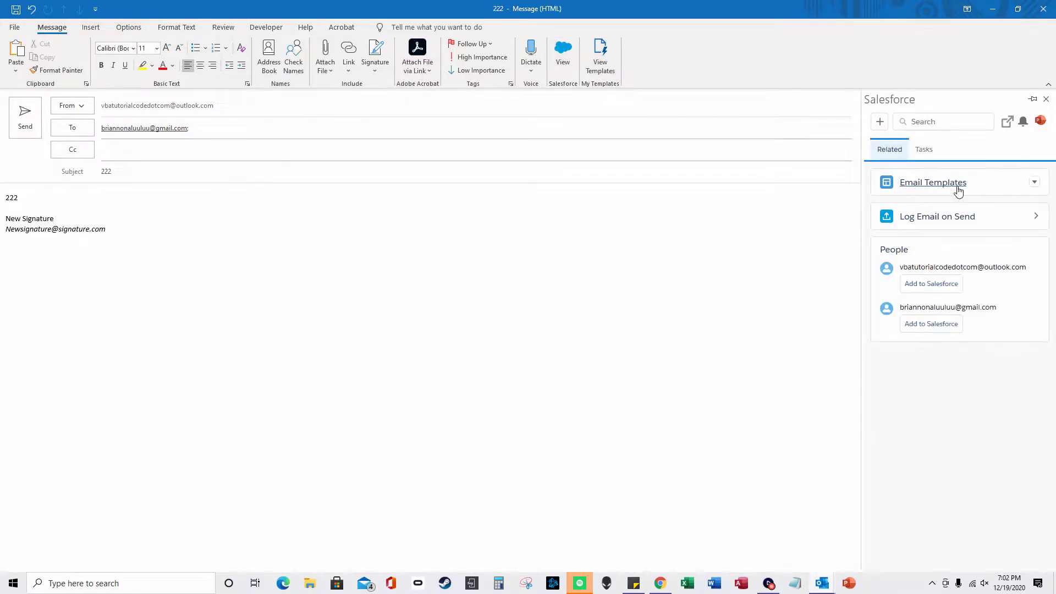
left_click(962, 224)
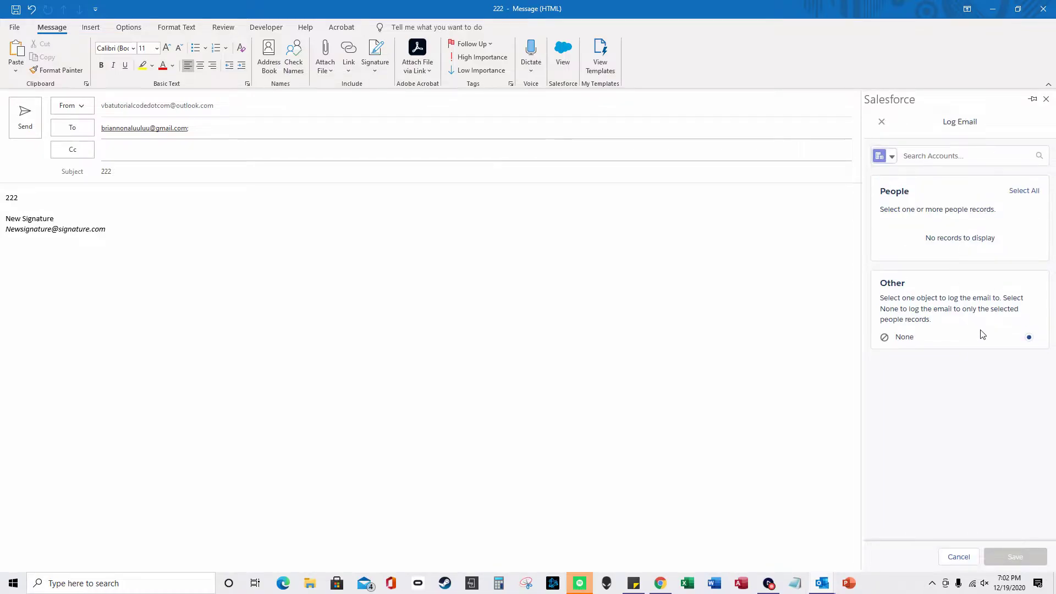
left_click(939, 157)
left_click(931, 183)
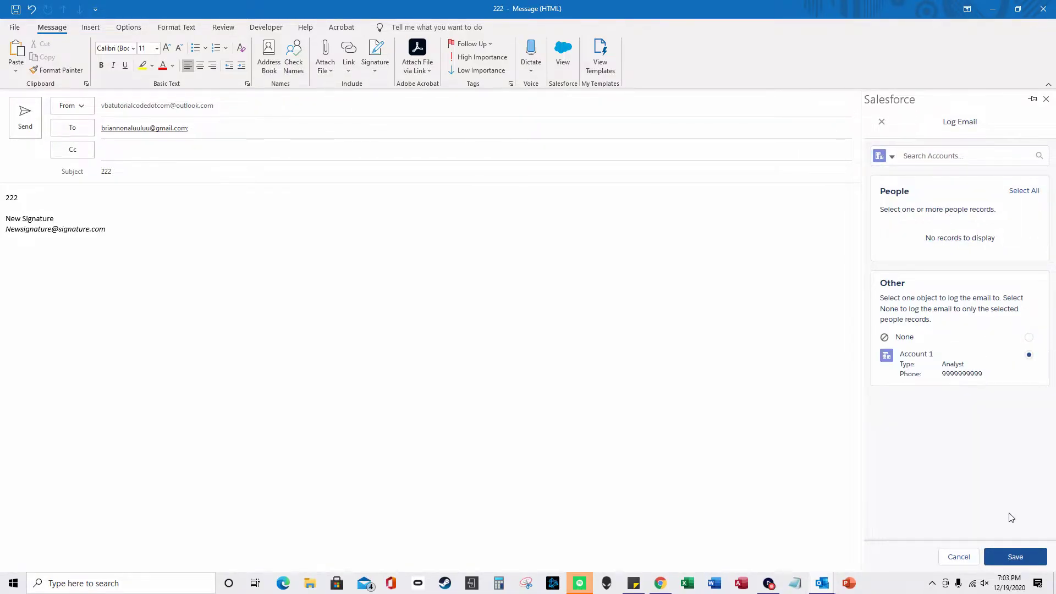
left_click(1014, 556)
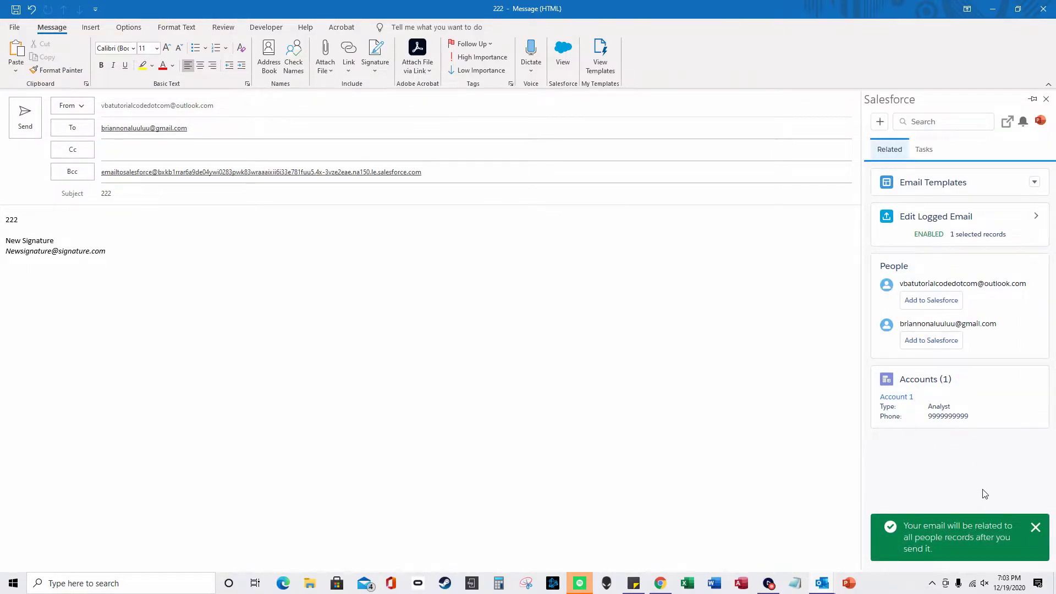
left_click(24, 125)
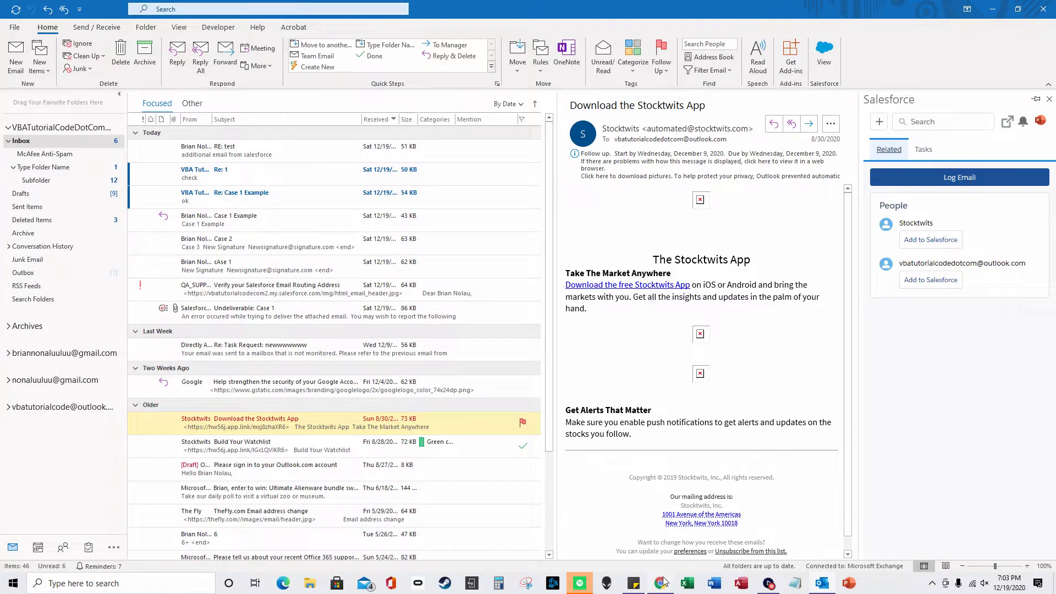
Step: Open the Account 1 record from the All Accounts list view in Salesforce
left_click(662, 585)
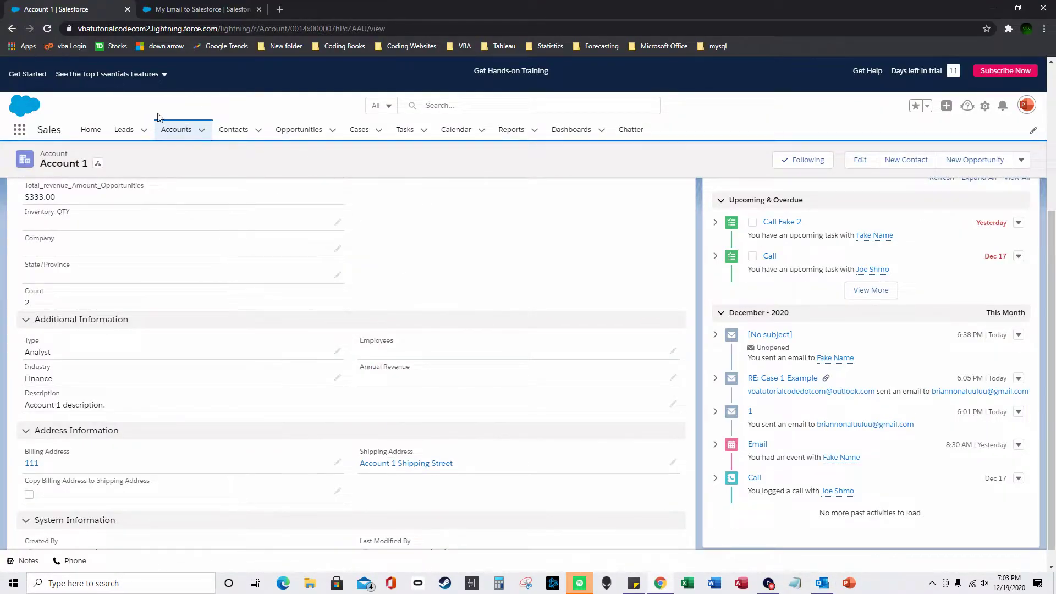
left_click(187, 132)
left_click(91, 171)
left_click(91, 209)
left_click(74, 229)
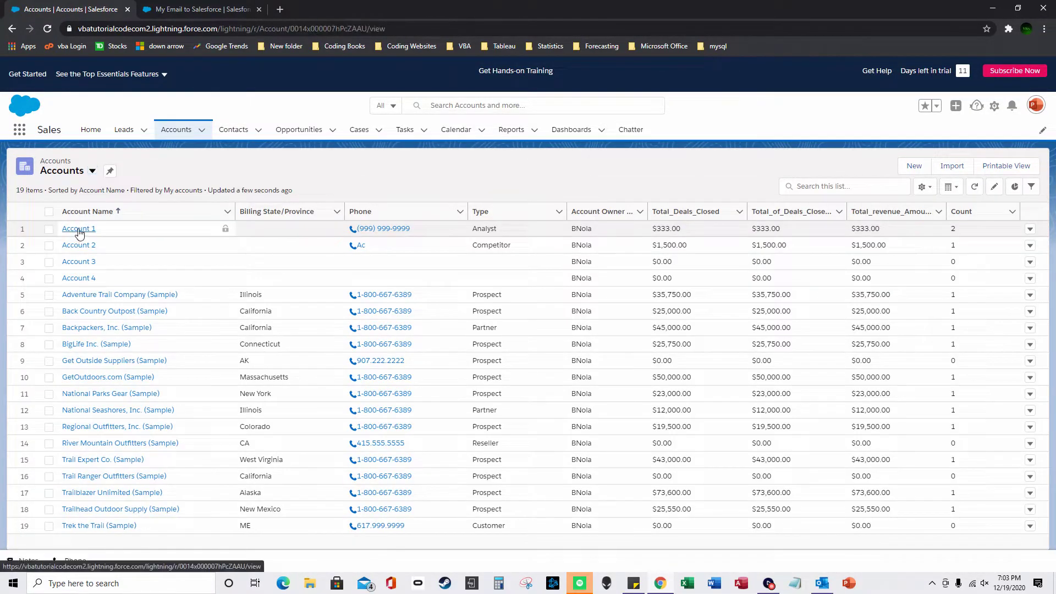
Step: Scroll Account 1's activity timeline to find the sent email 222 logged at 7:03 PM
scroll(825, 385, "down", 3)
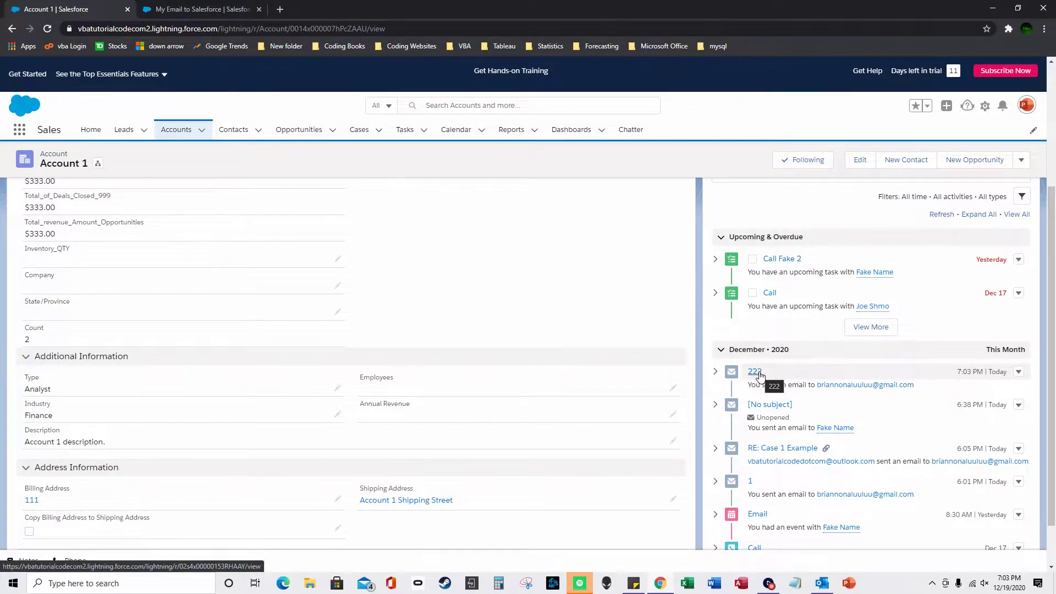
scroll(792, 372, "up", 3)
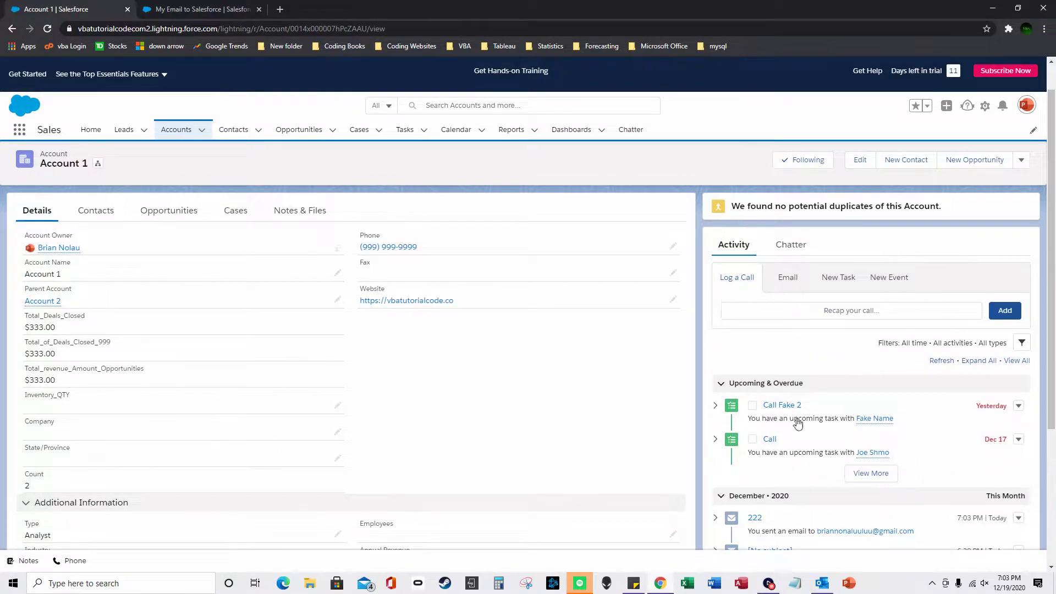
scroll(795, 470, "down", 3)
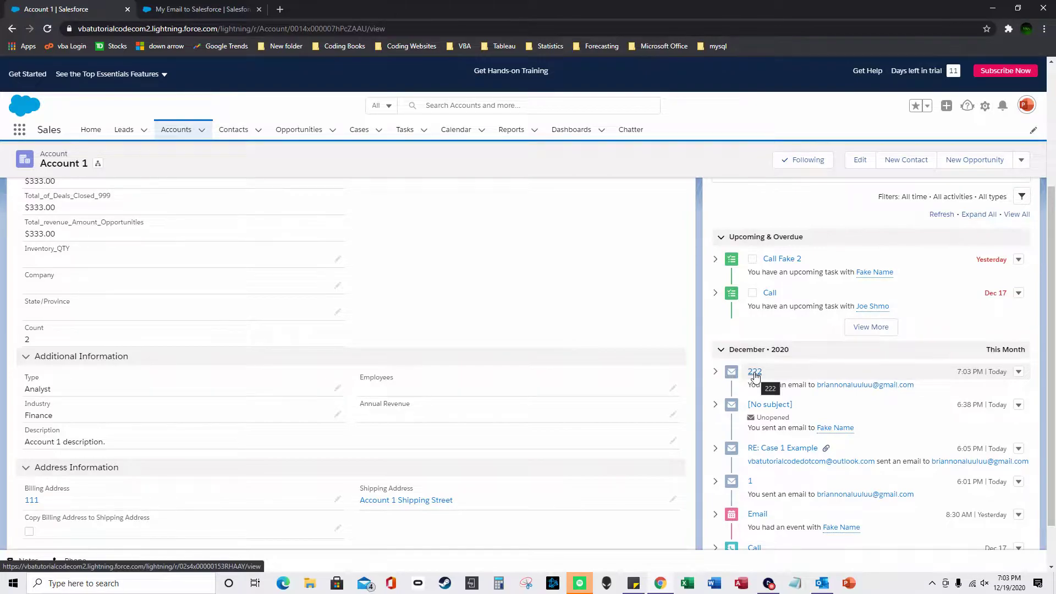
Step: Leave the Account 1 record for the All Cases list via the Cases tab
left_click(358, 130)
Step: Open a blank New Case form from the All Cases list
mouse_move(464, 264)
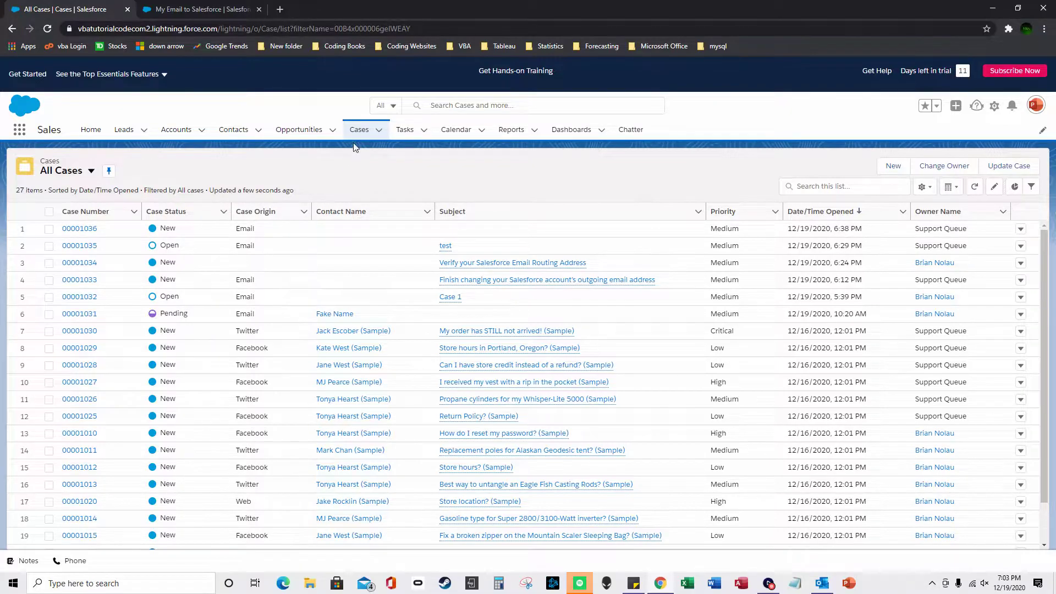
left_click(883, 166)
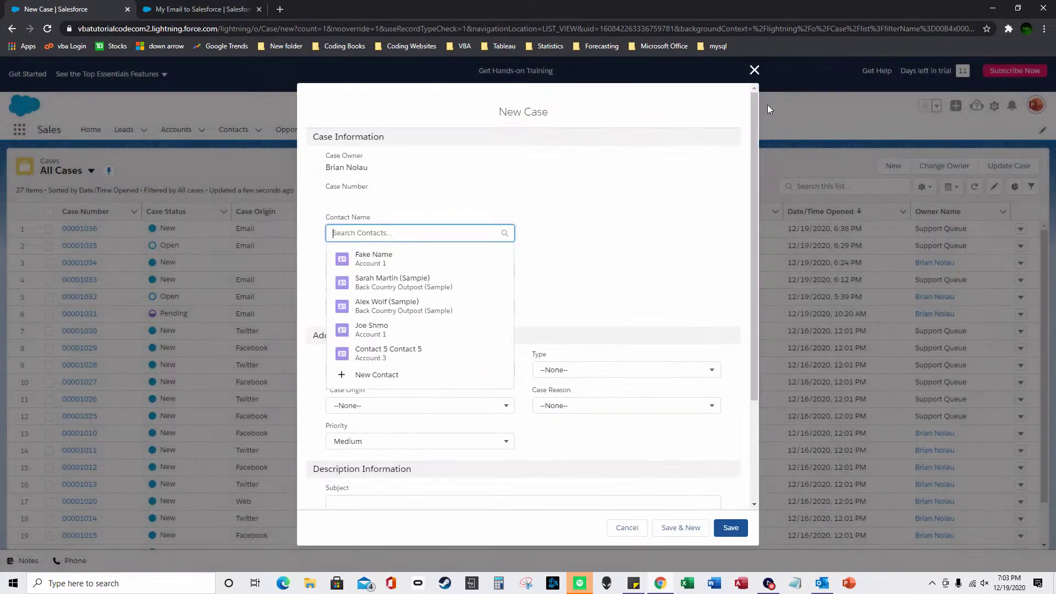
Step: Review the New Case form's Case Origin options, Subject and Description fields without changes
left_click(550, 235)
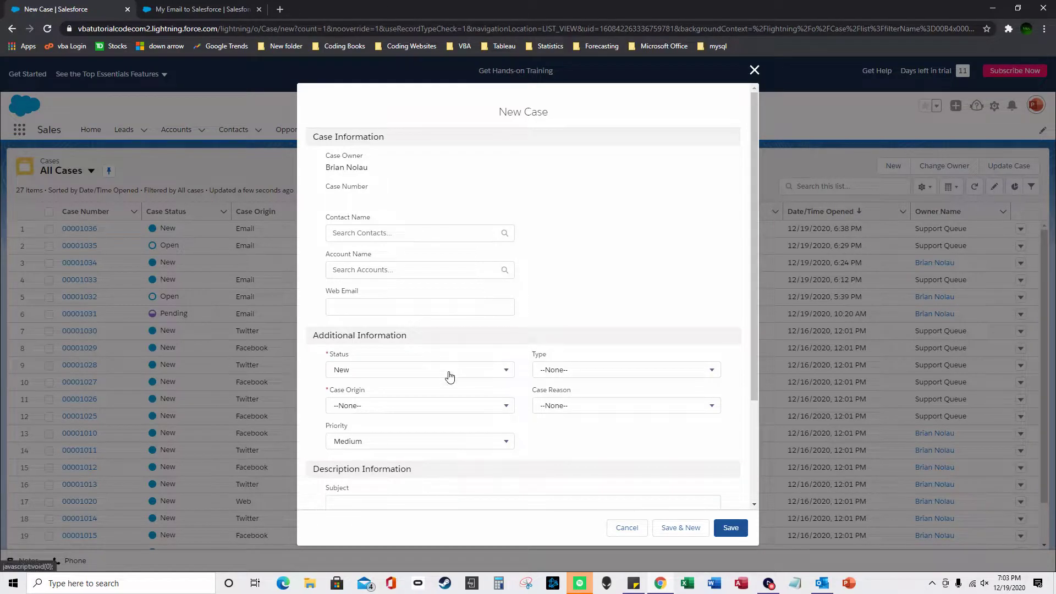
left_click(461, 411)
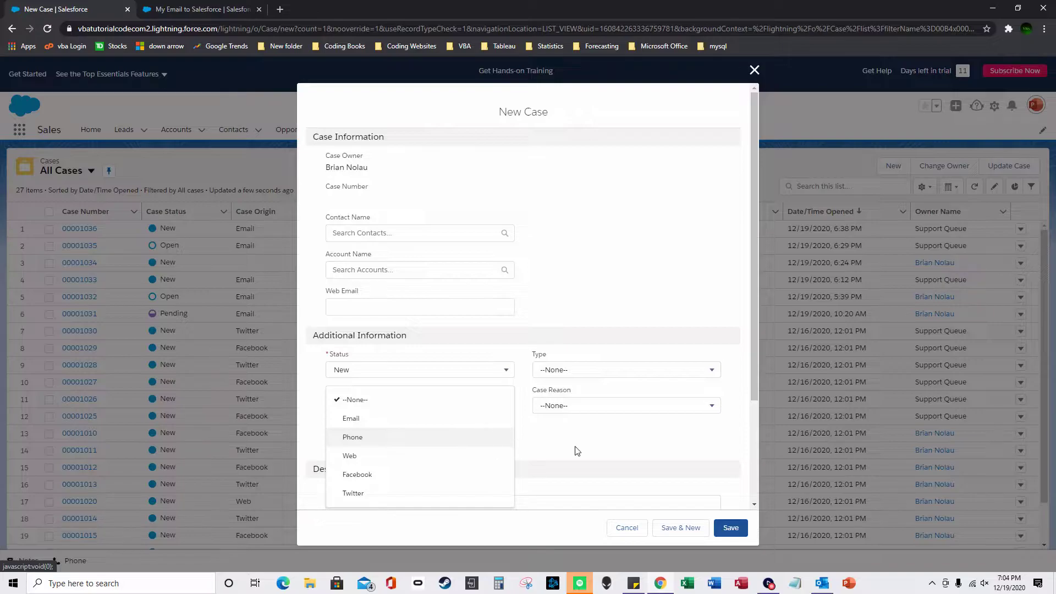
left_click(577, 451)
scroll(484, 434, "down", 3)
left_click(448, 367)
left_click(462, 415)
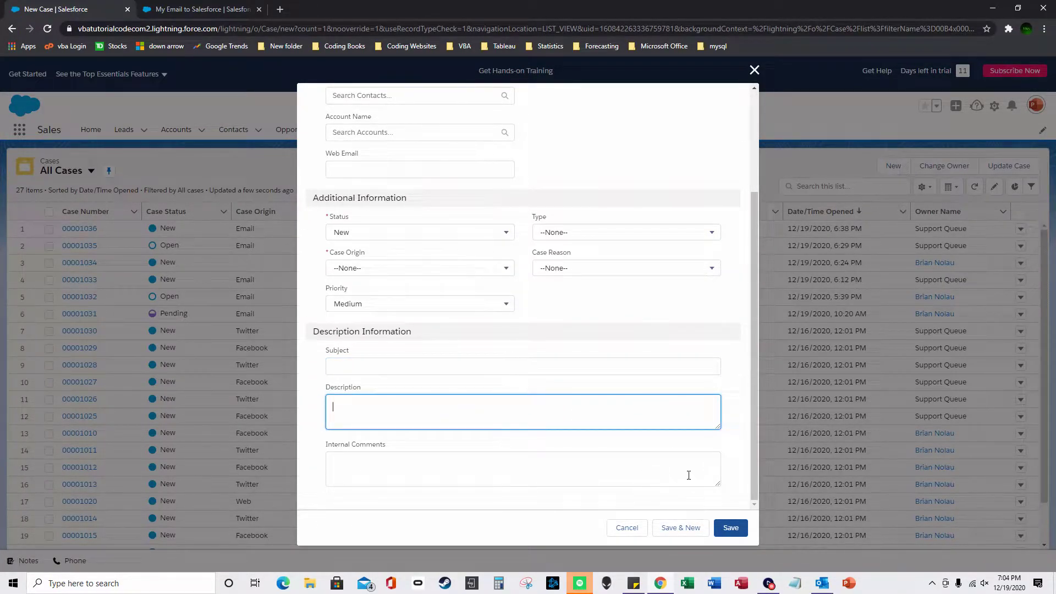
scroll(677, 456, "up", 3)
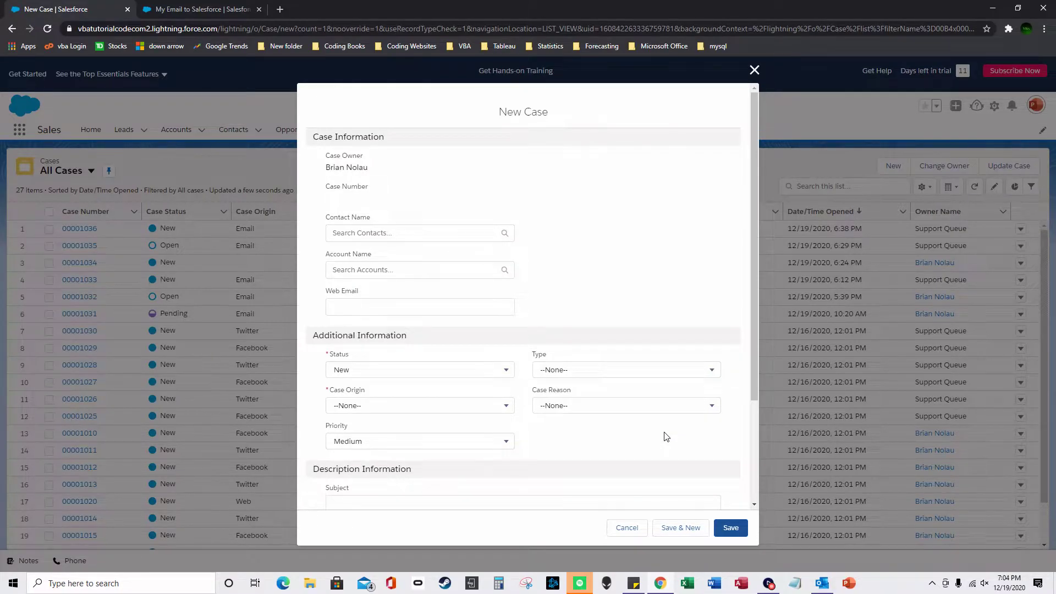
Step: Cancel the new case, view case 00001036, then return to All Cases
left_click(627, 528)
left_click(88, 228)
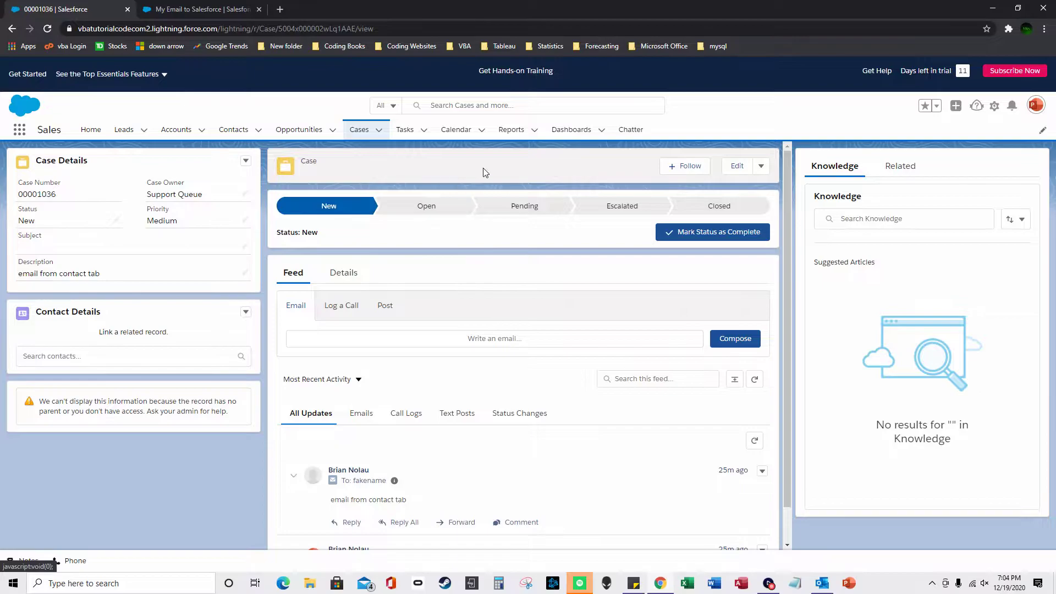
left_click(357, 131)
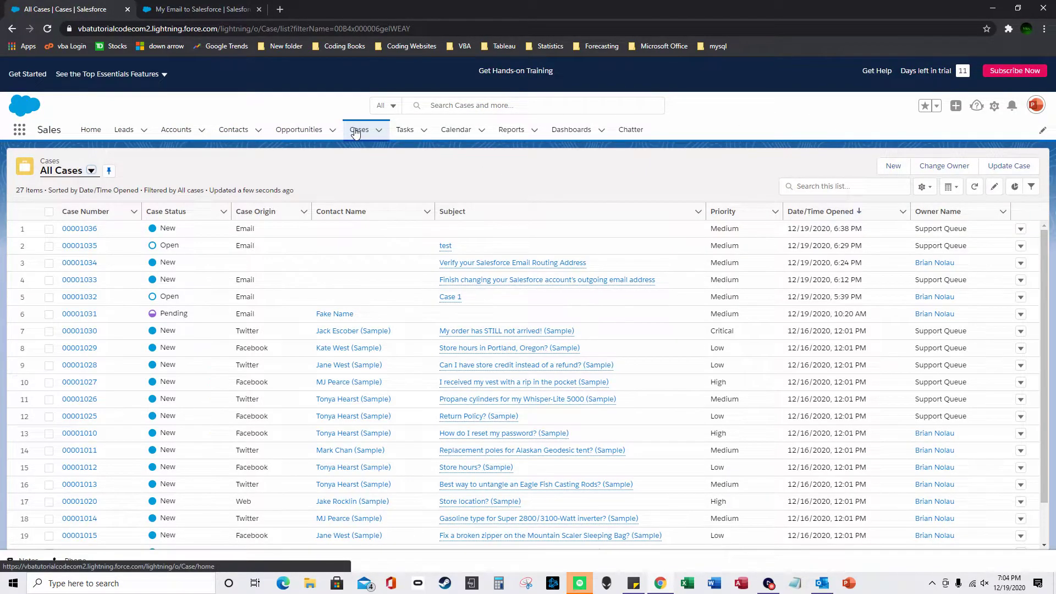
Step: Open the first recently viewed contact and view its related cases
left_click(233, 130)
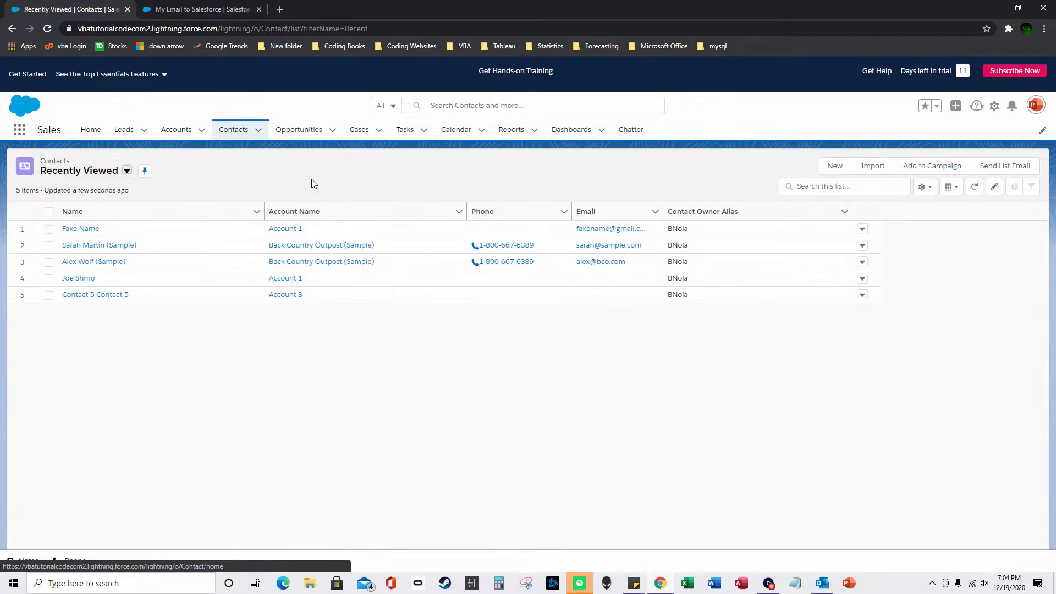
left_click(93, 228)
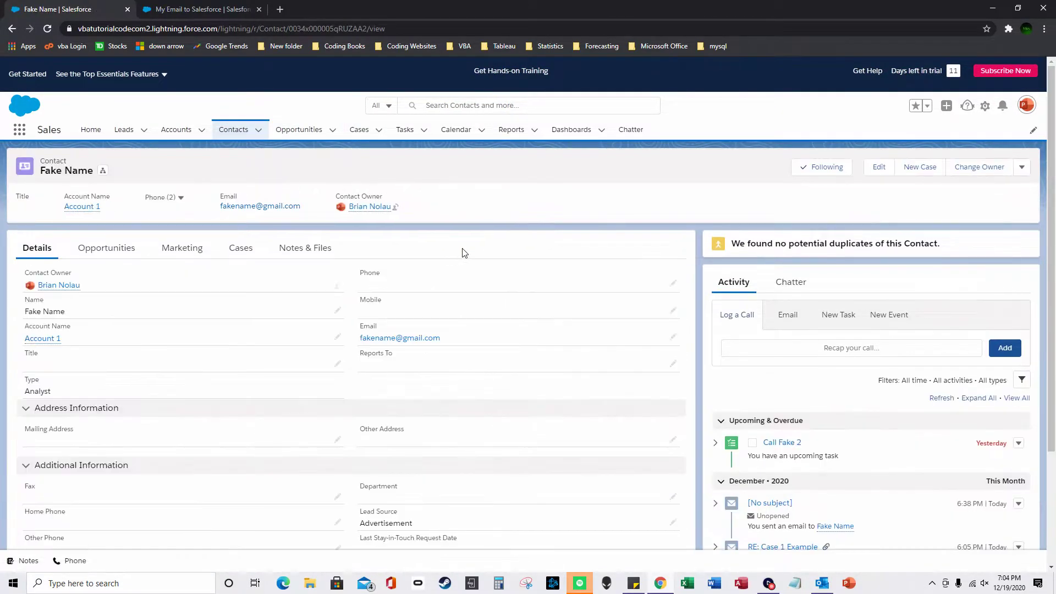
left_click(242, 252)
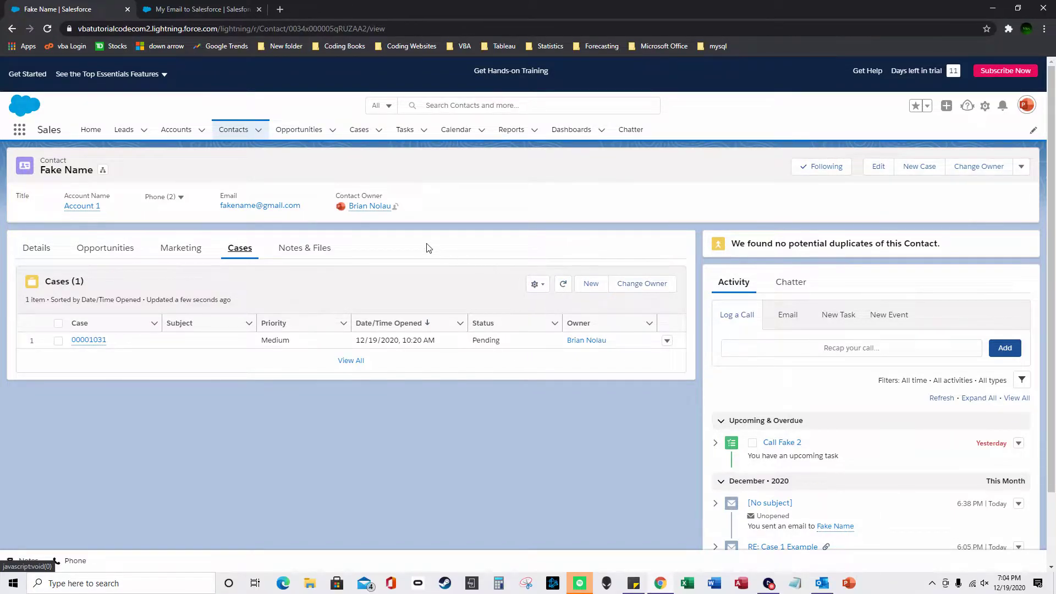
Step: Try limiting search to Contacts, dismiss it, and go back to All Cases
left_click(390, 106)
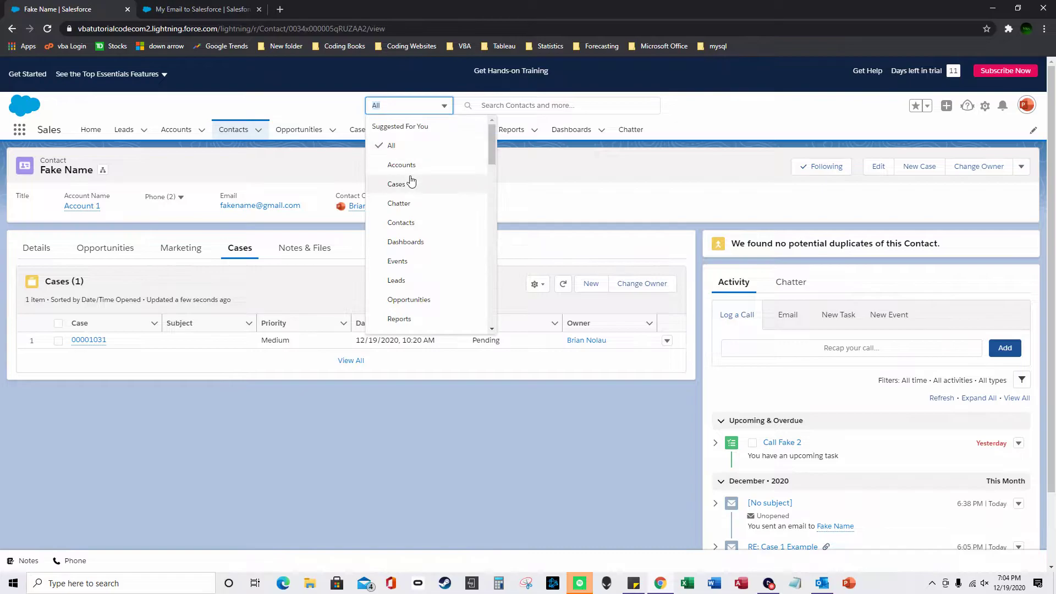
left_click(418, 223)
left_click(461, 105)
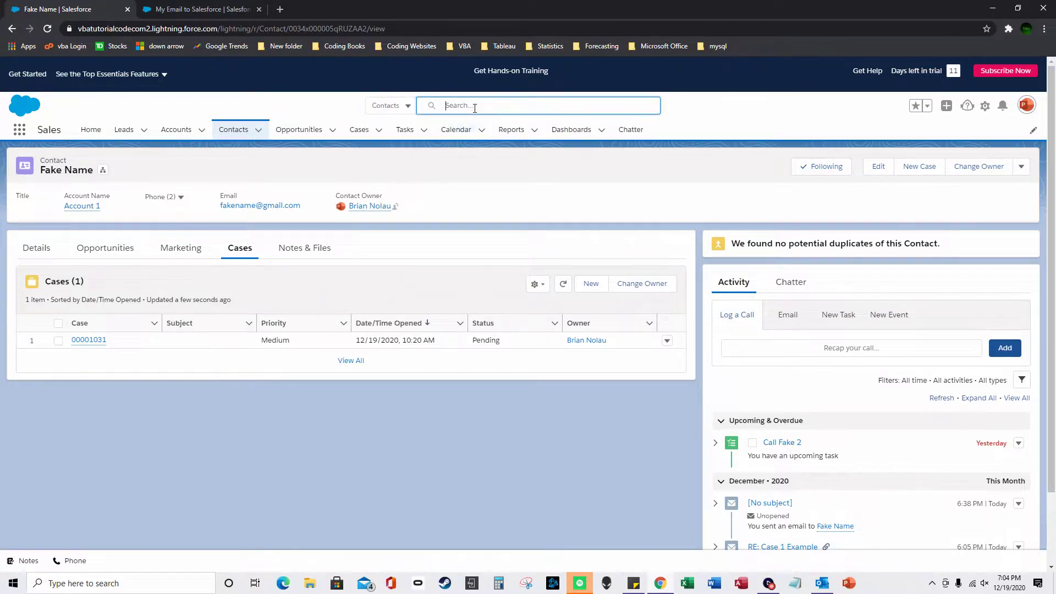
left_click(377, 176)
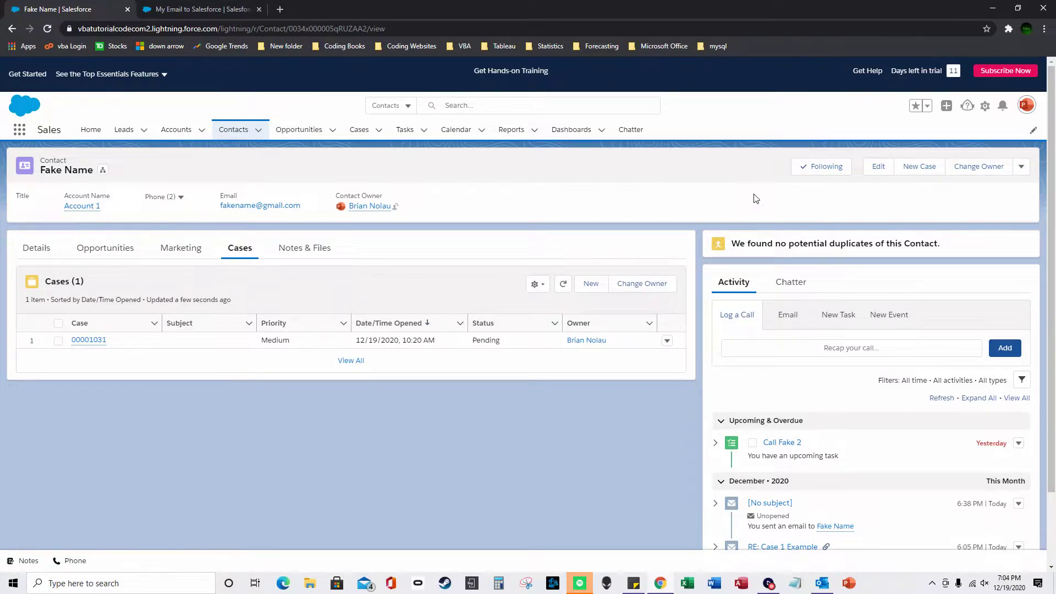
left_click(359, 129)
mouse_move(444, 333)
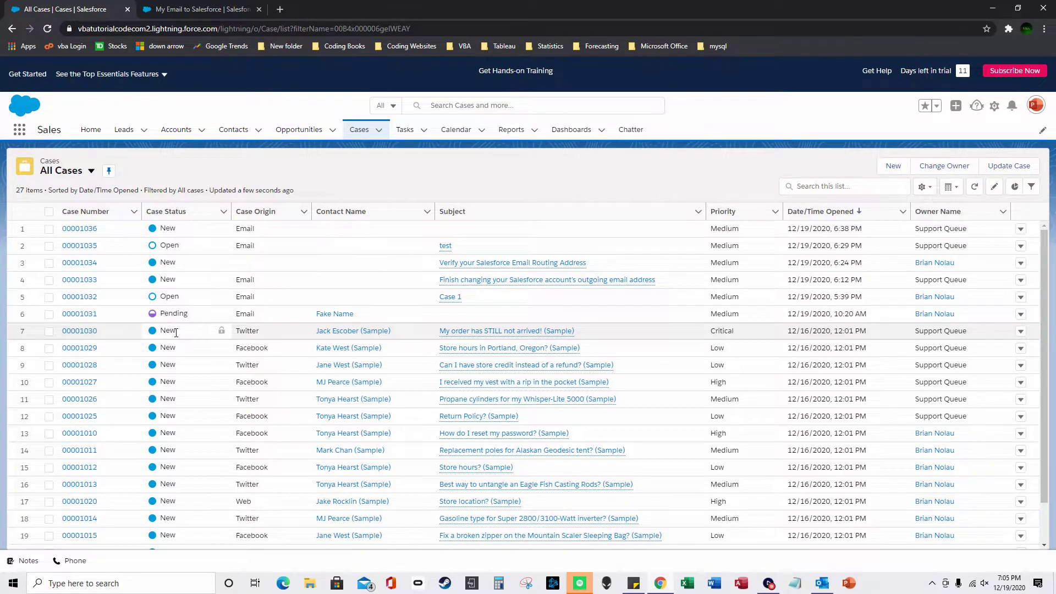
Step: Highlight the Pending and Open statuses of cases 00001031 and 00001032, then open the gear menu
left_click_drag(187, 313, 166, 311)
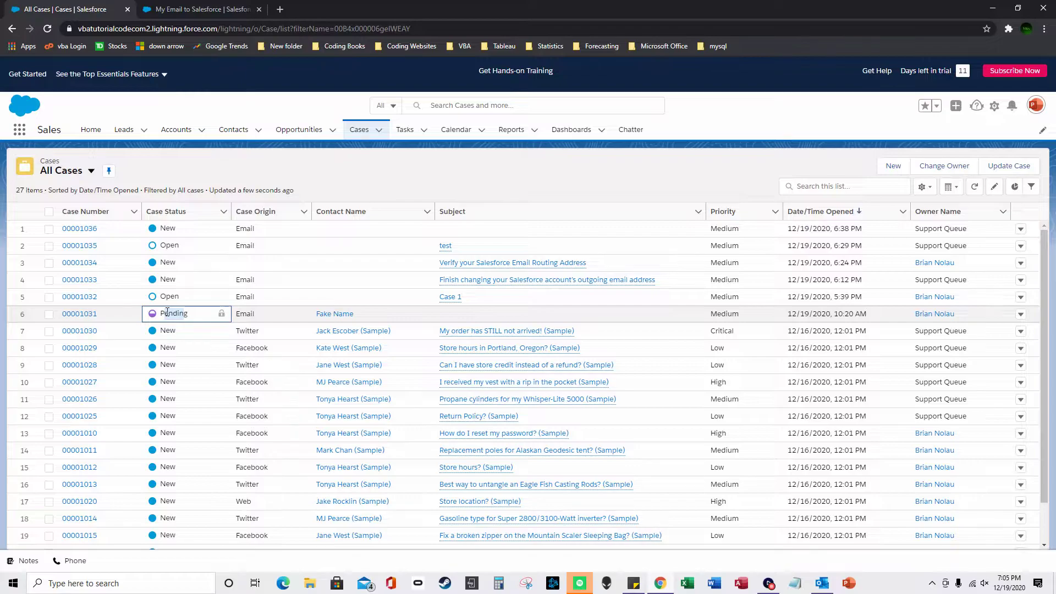
left_click_drag(182, 297, 166, 299)
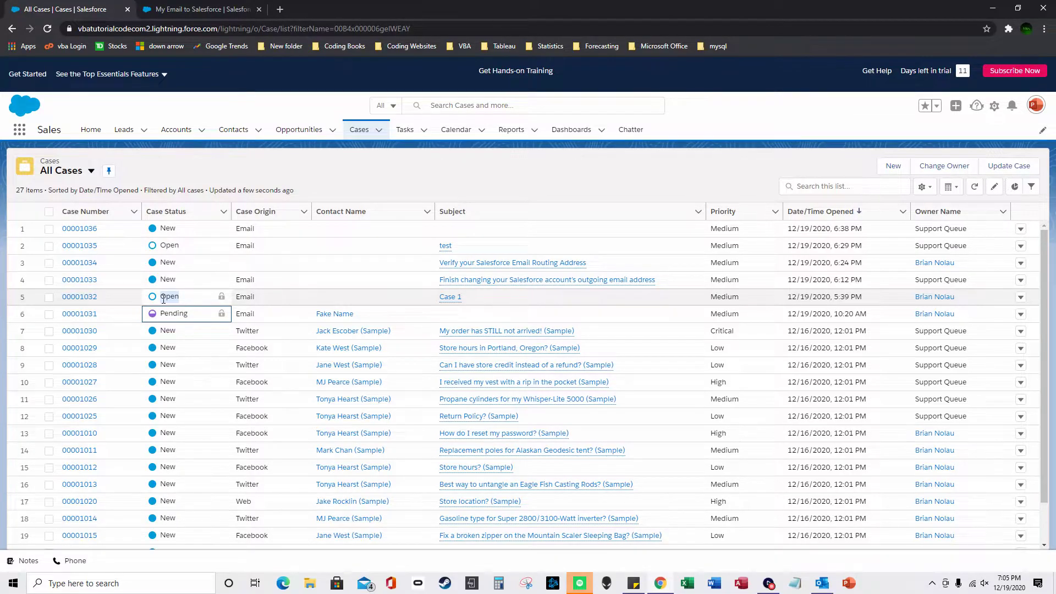
left_click_drag(177, 313, 162, 314)
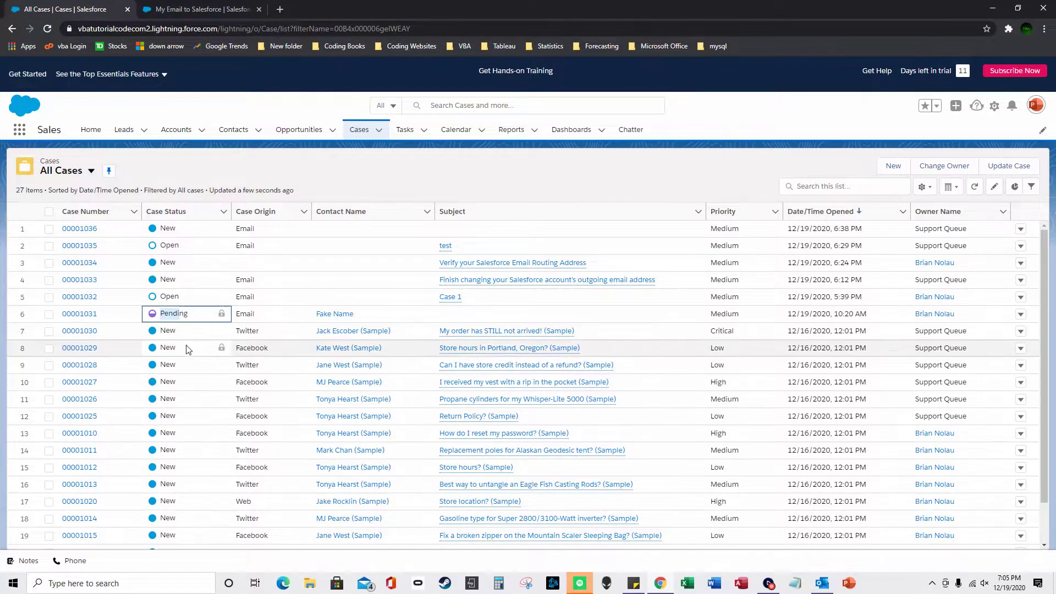
left_click(172, 318)
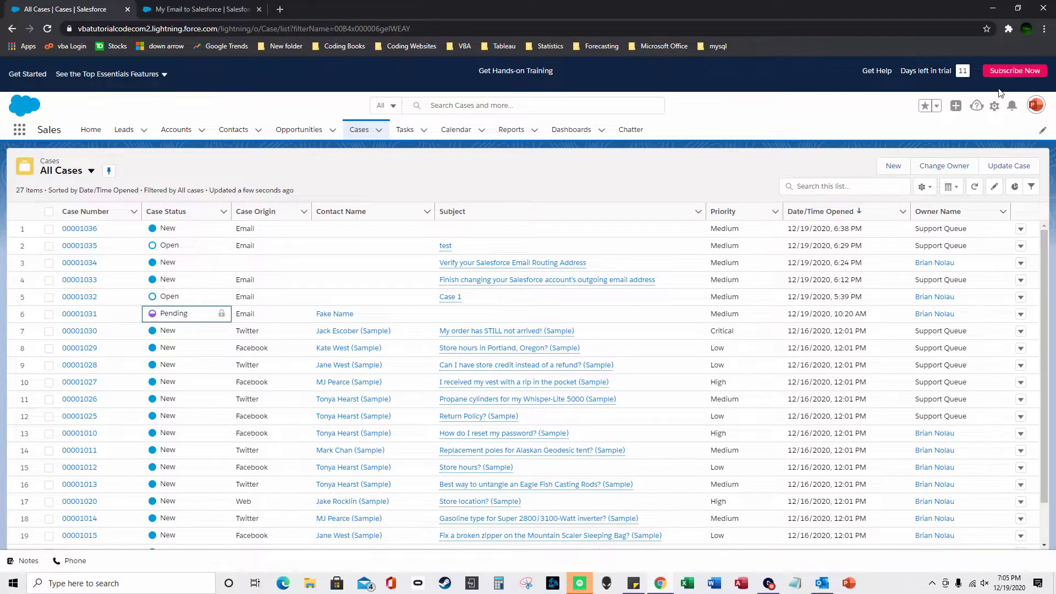
left_click(993, 107)
Step: Open Setup and reach the Email-to-Case page via Quick Find 'email-to-case'
left_click(918, 180)
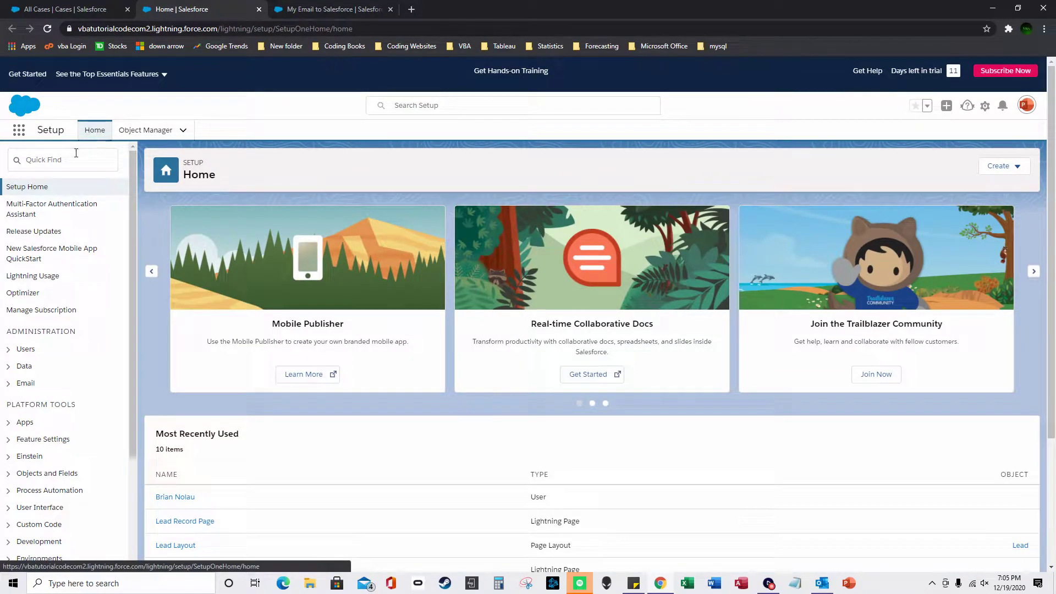
left_click(72, 159)
type("email")
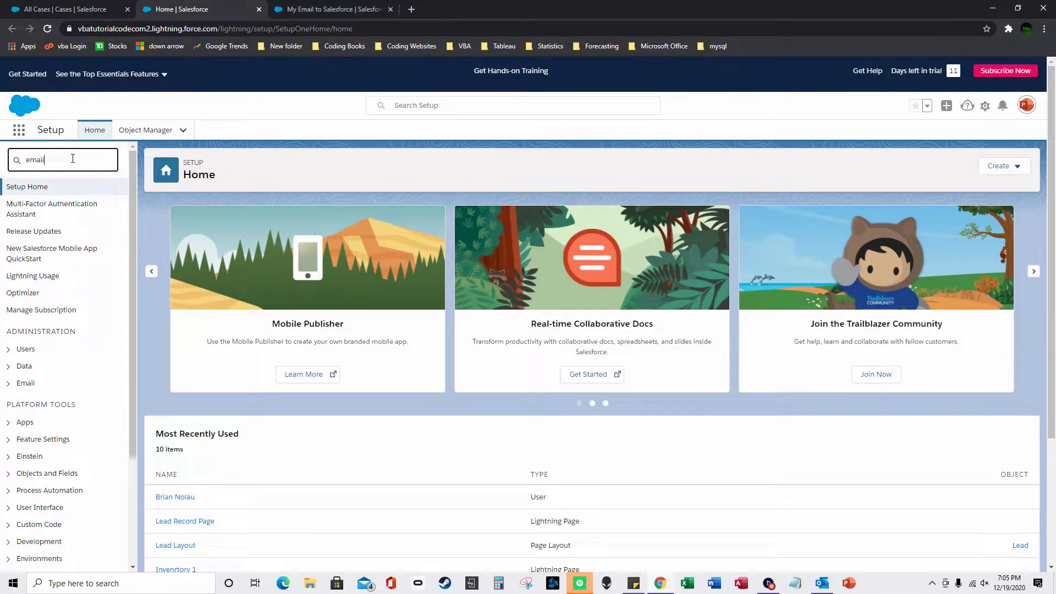
type("-to-case")
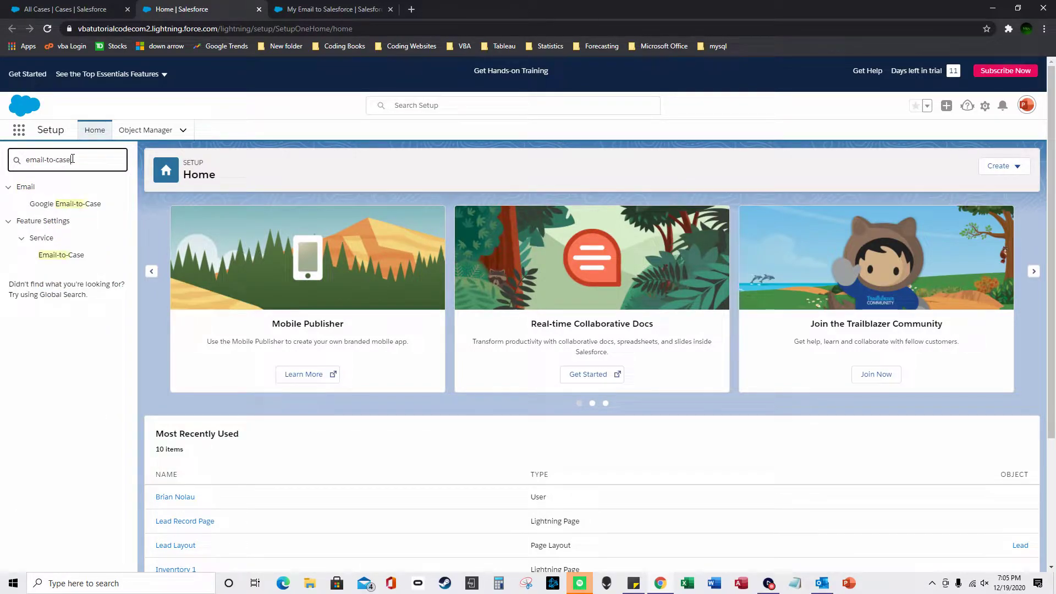
left_click(88, 259)
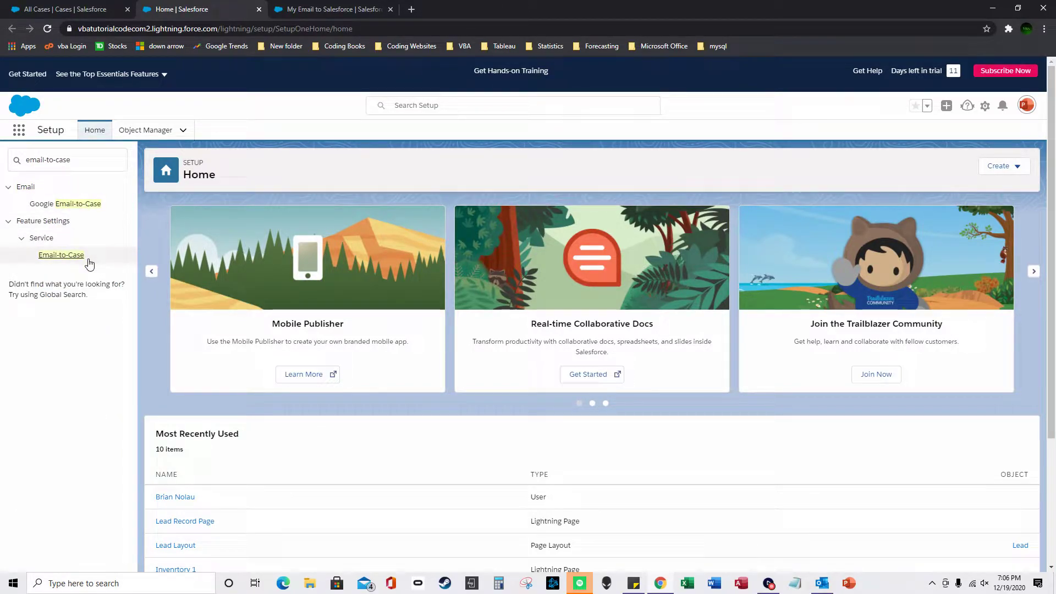
left_click(87, 257)
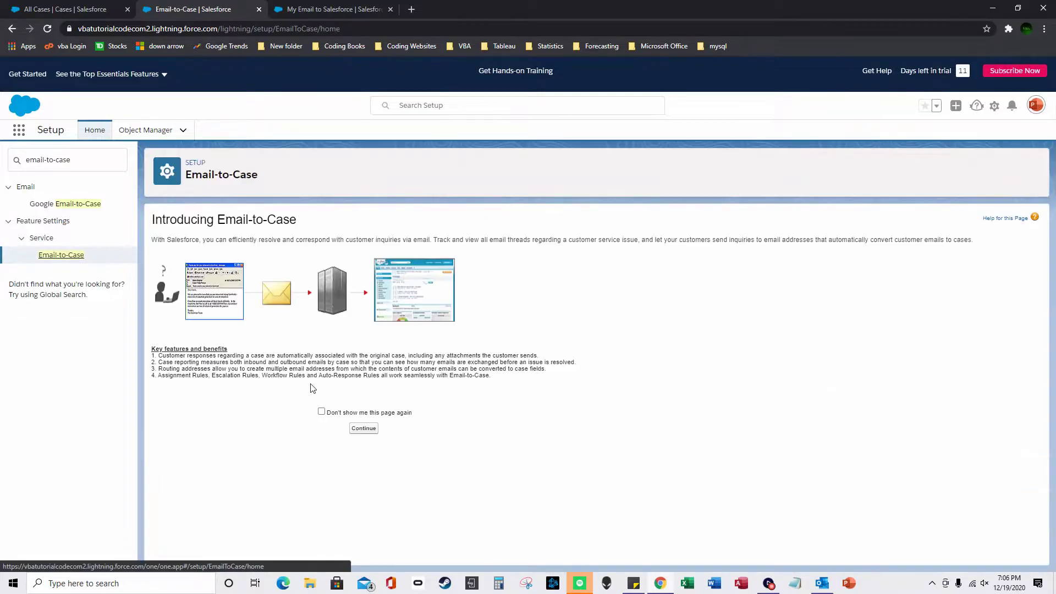
Step: Save Email-to-Case settings with all options and On-Demand Service enabled, then edit Case Router
left_click(362, 427)
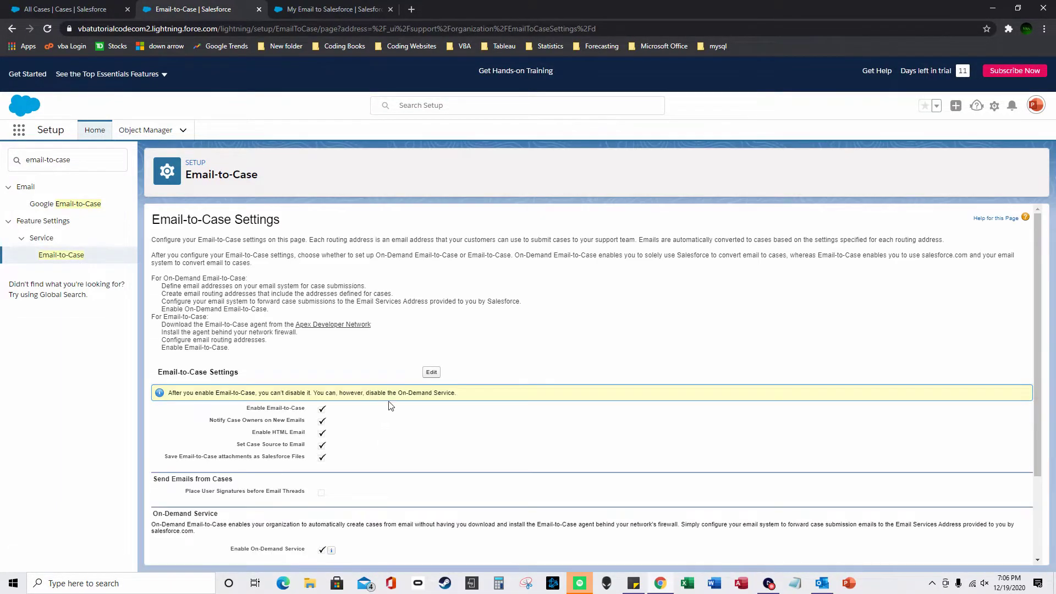
scroll(418, 389, "down", 2)
scroll(419, 388, "up", 3)
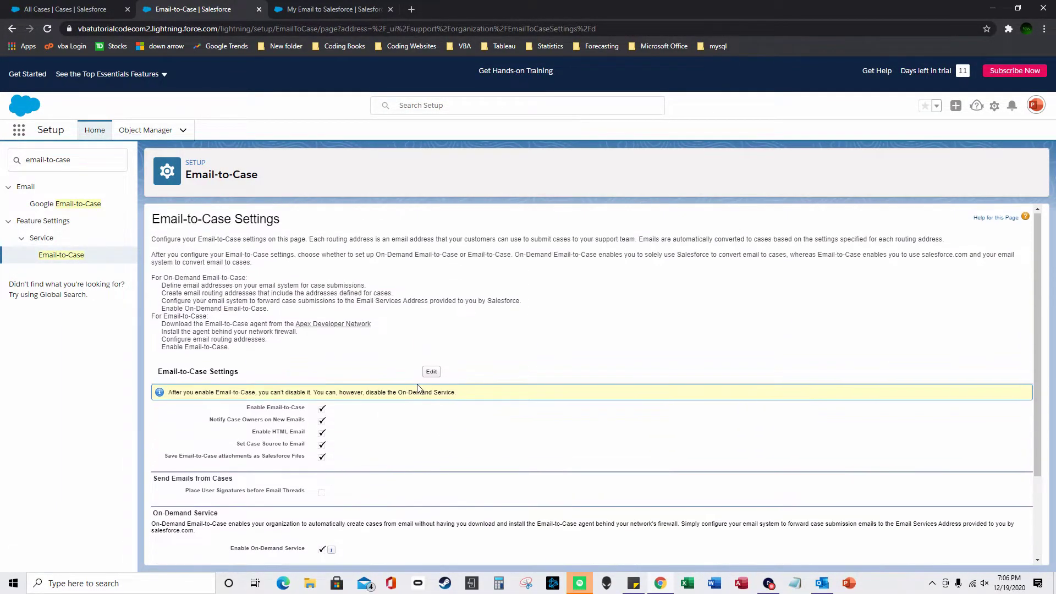
scroll(418, 389, "down", 3)
left_click(431, 264)
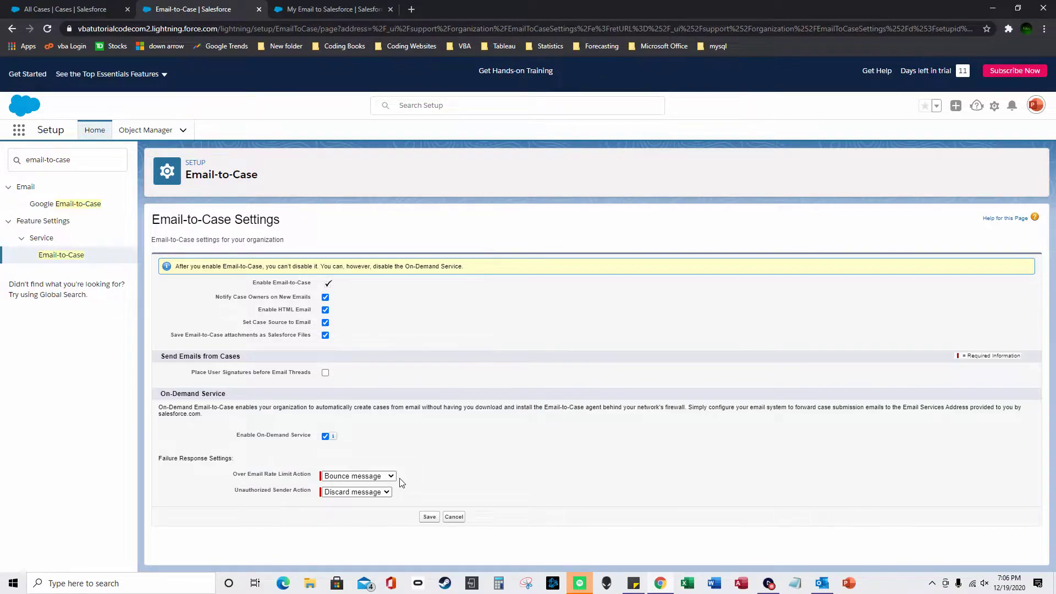
left_click(429, 517)
scroll(431, 518, "down", 2)
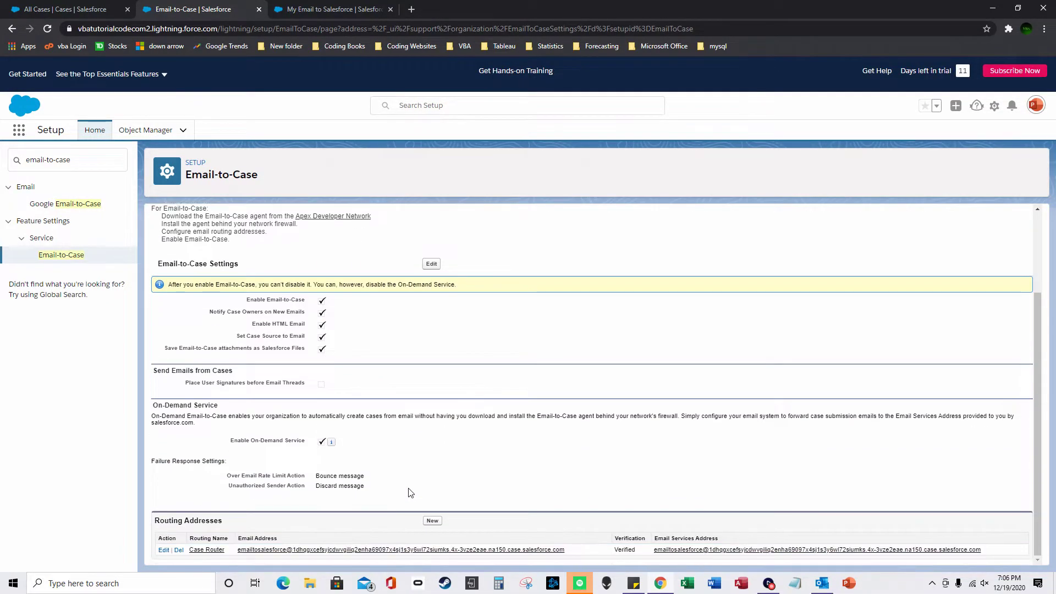
left_click(163, 550)
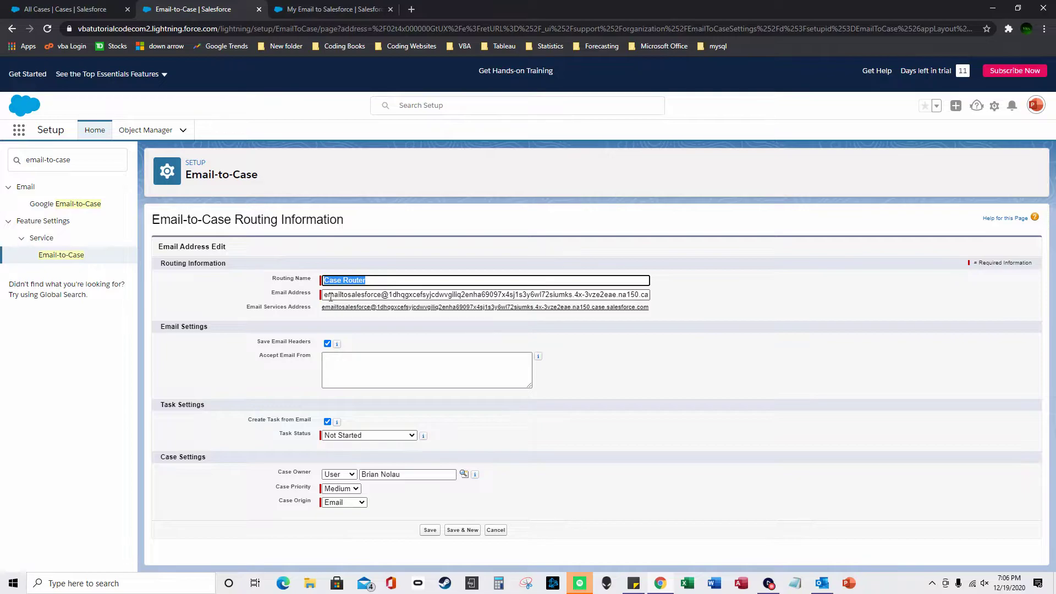
Step: Save the Case Router address unchanged, keeping owner type User and Case Origin Email
left_click_drag(326, 297, 324, 306)
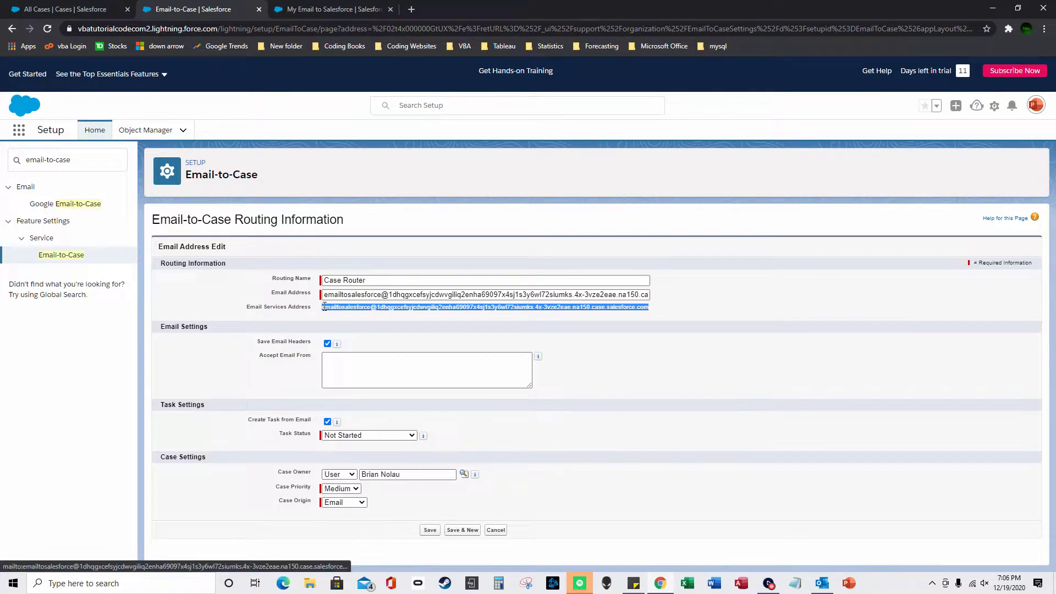
left_click(368, 294)
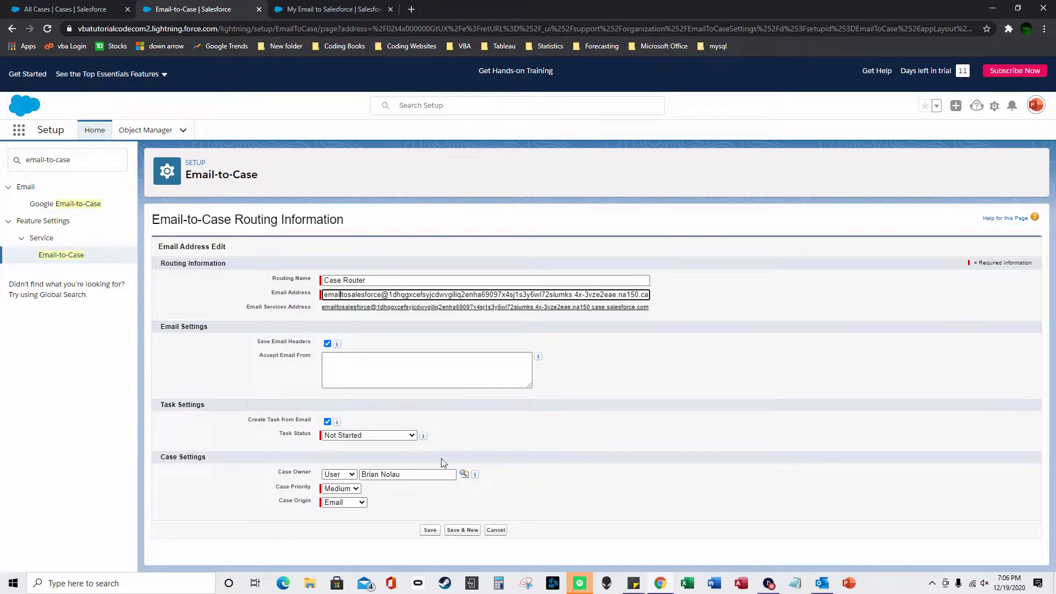
left_click(352, 476)
left_click(351, 478)
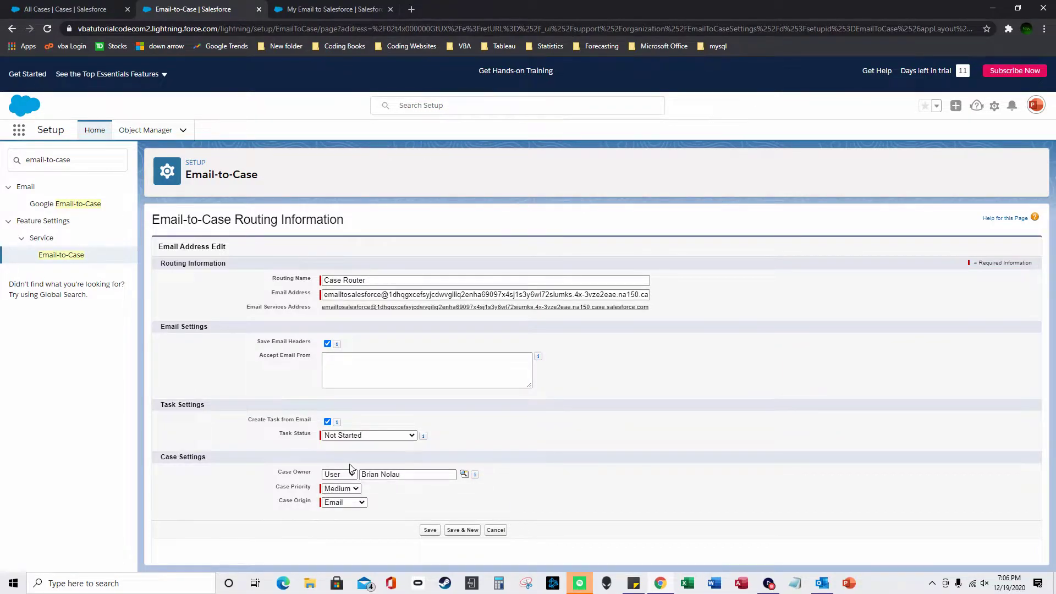
left_click(357, 503)
left_click(390, 500)
left_click(430, 530)
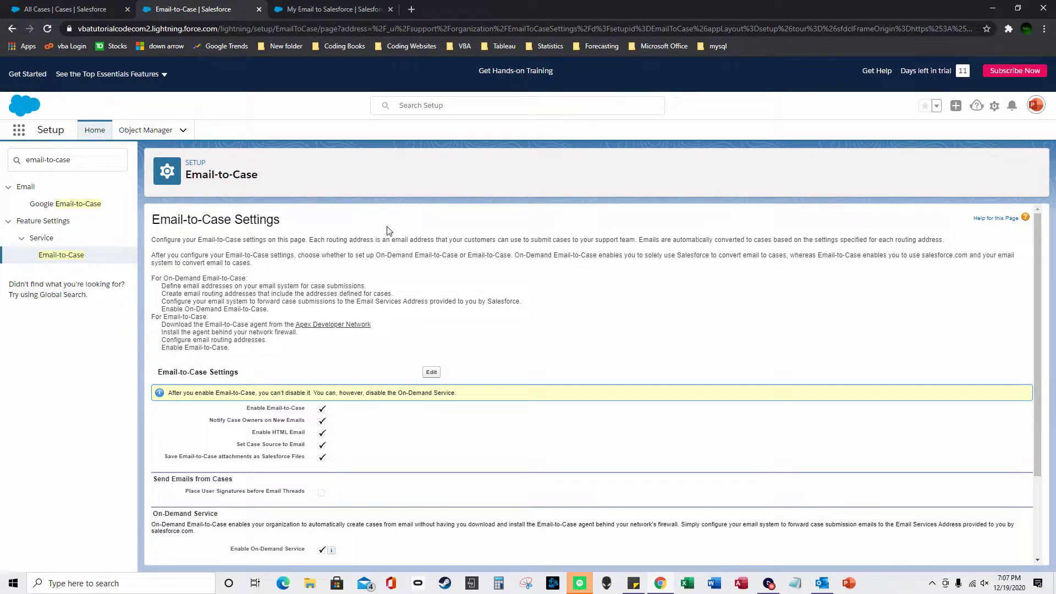
Step: Open My Email Settings from the avatar's personal Settings
left_click(1036, 107)
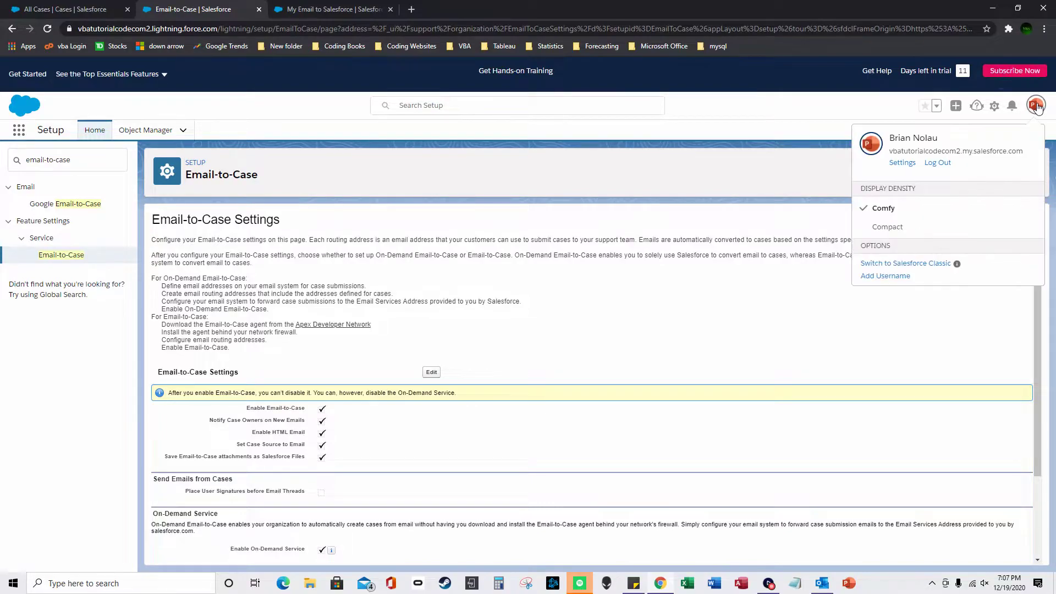
left_click(906, 168)
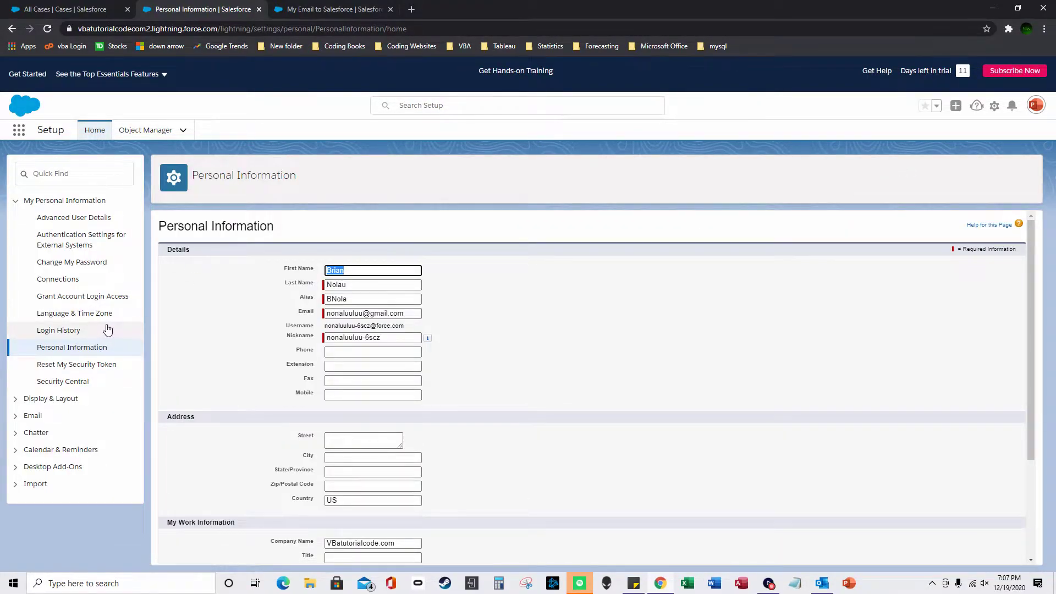
left_click(16, 415)
left_click(67, 433)
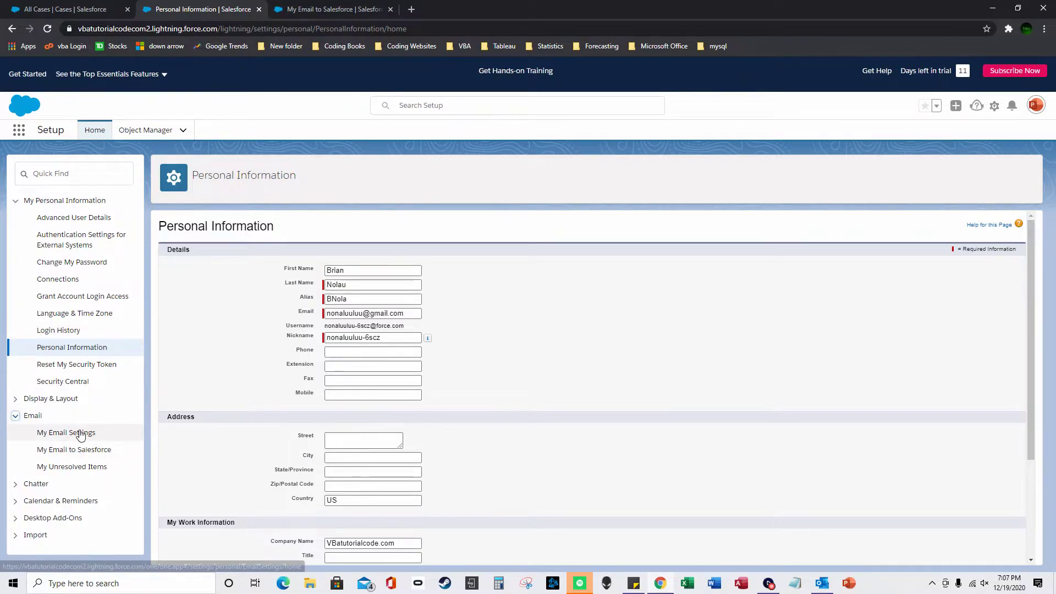
Step: Highlight the return email address, automatic BCC question and outgoing email name
left_click_drag(330, 302, 445, 303)
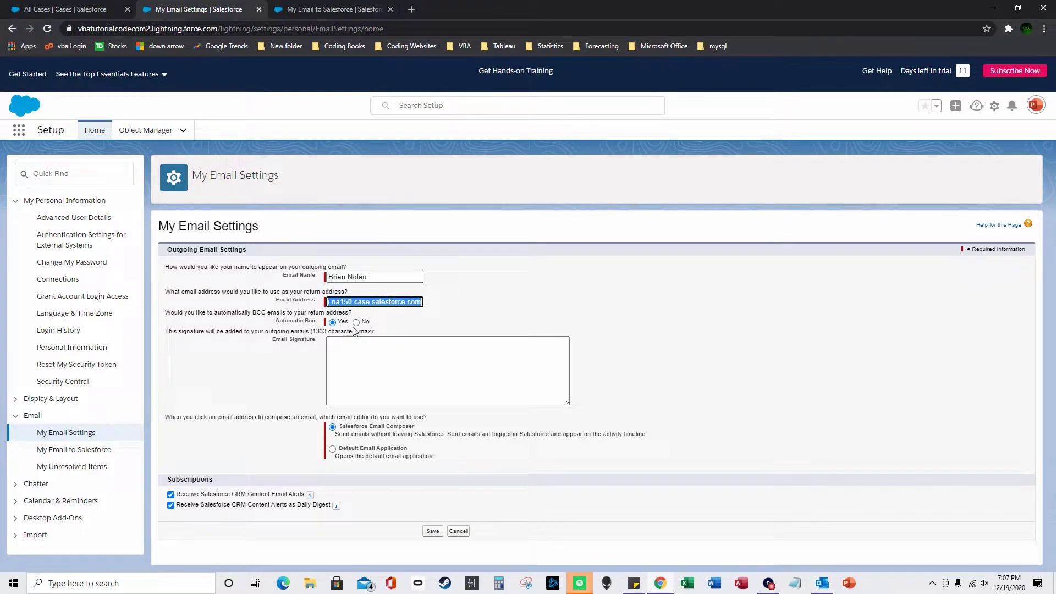
left_click_drag(217, 313, 347, 315)
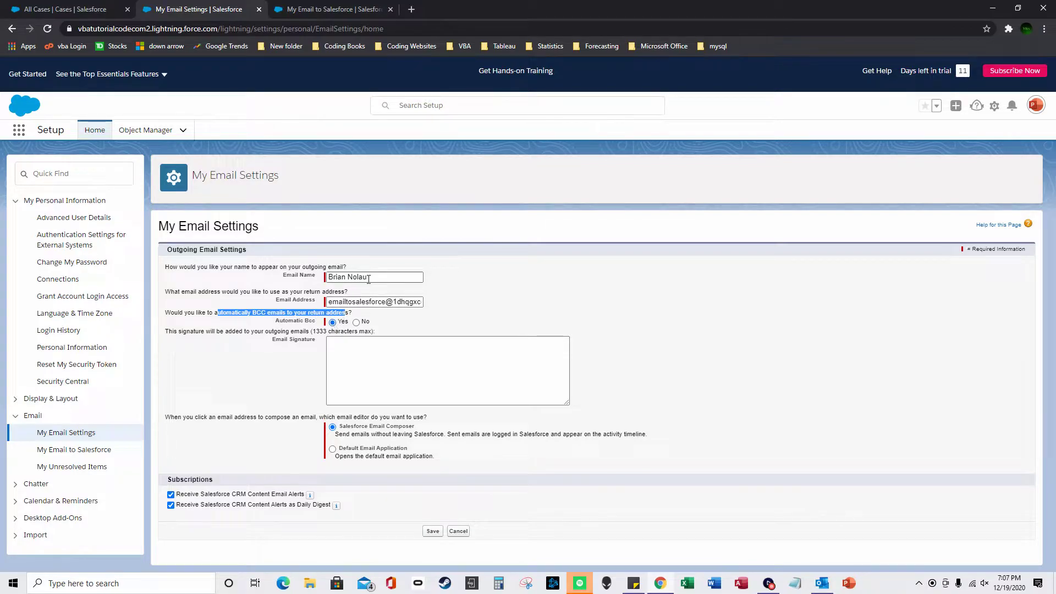
left_click_drag(376, 276, 325, 278)
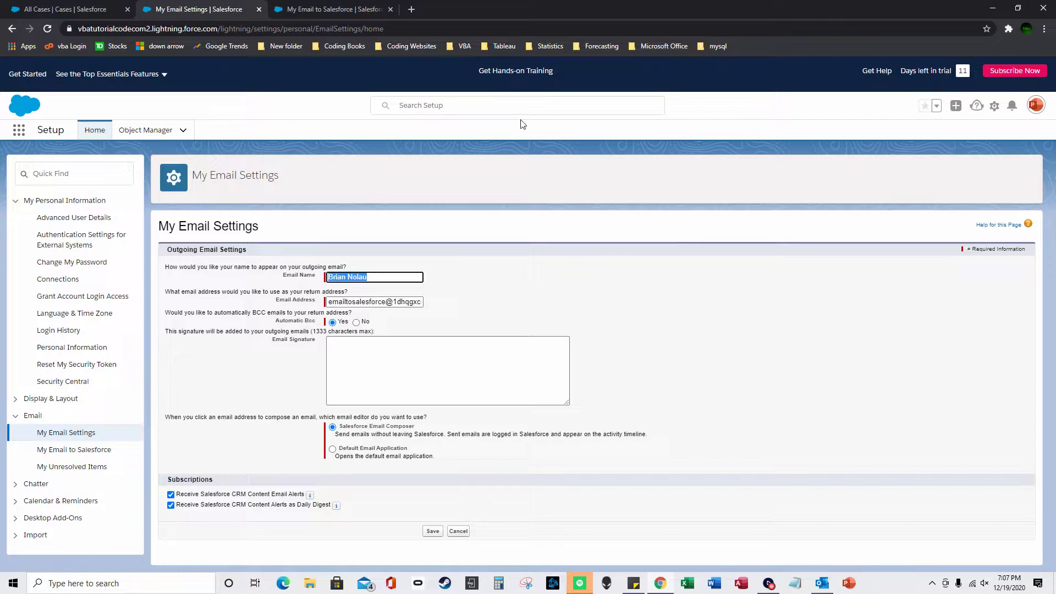
Step: Open case 00001034 from the All Cases list tab
left_click(76, 5)
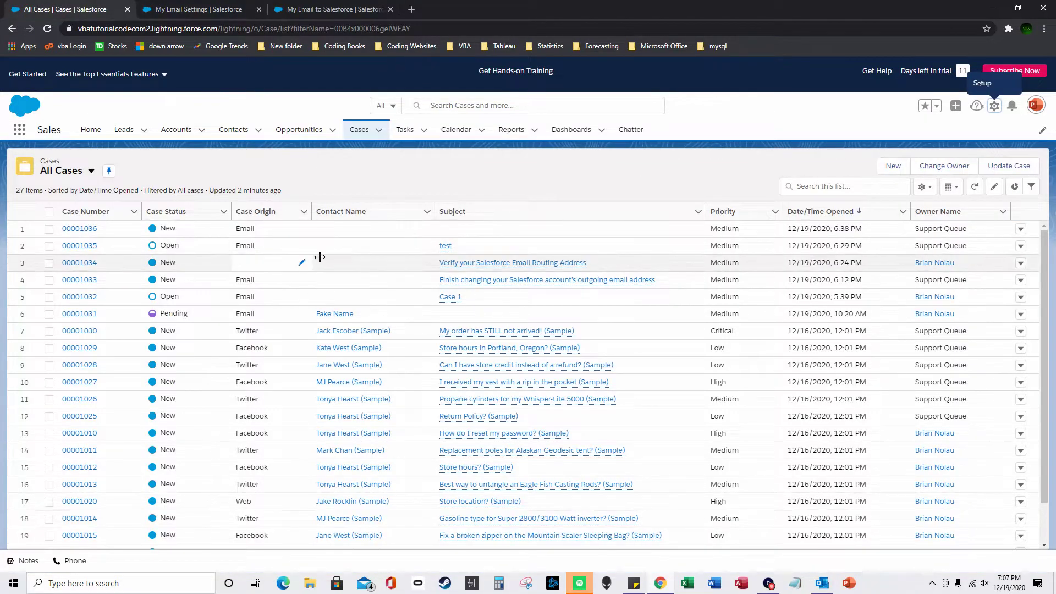
mouse_move(496, 285)
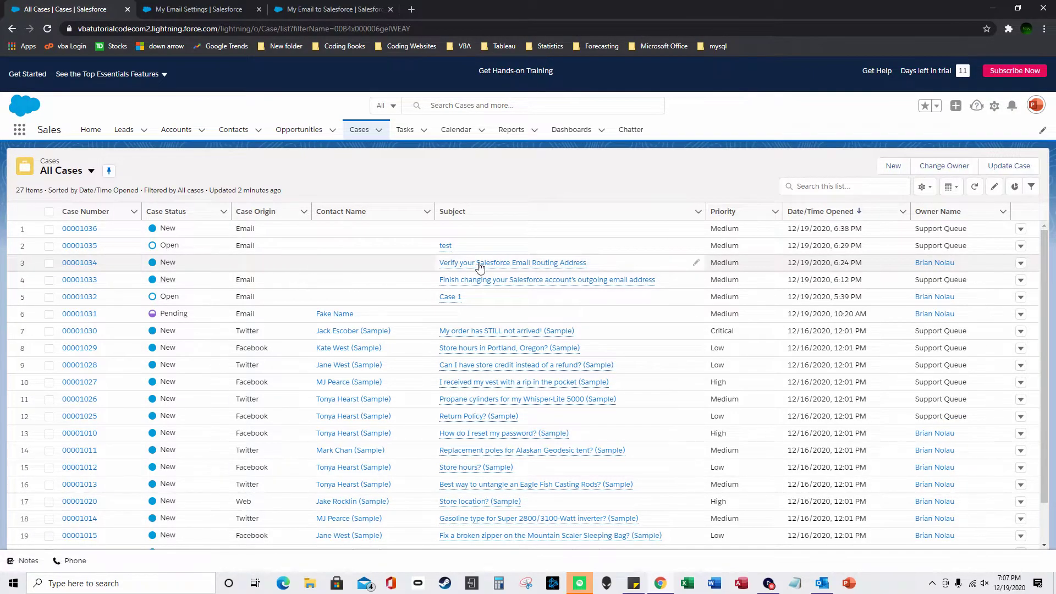
mouse_move(479, 267)
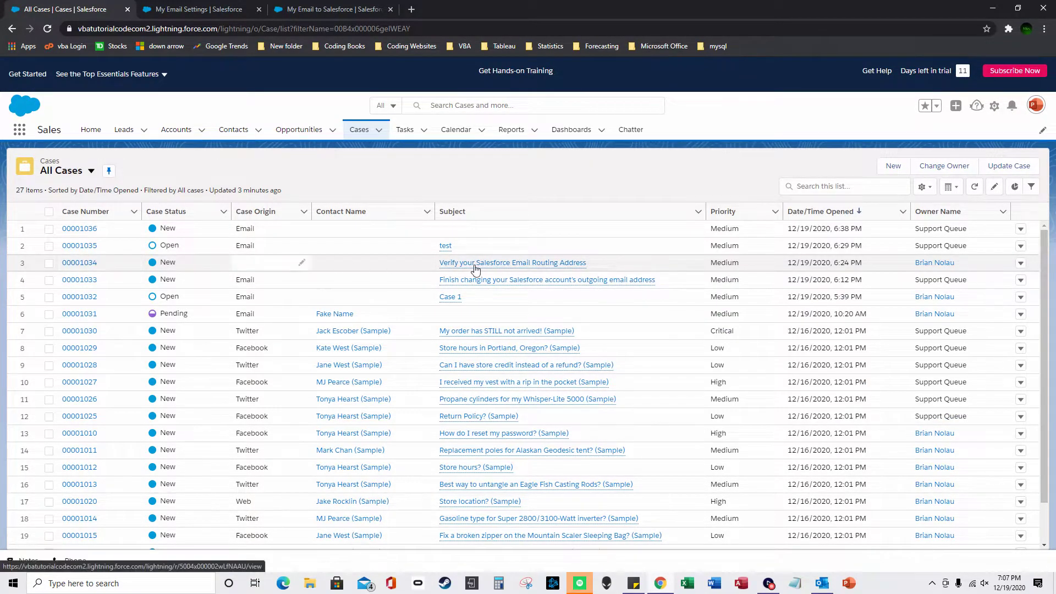
left_click(79, 262)
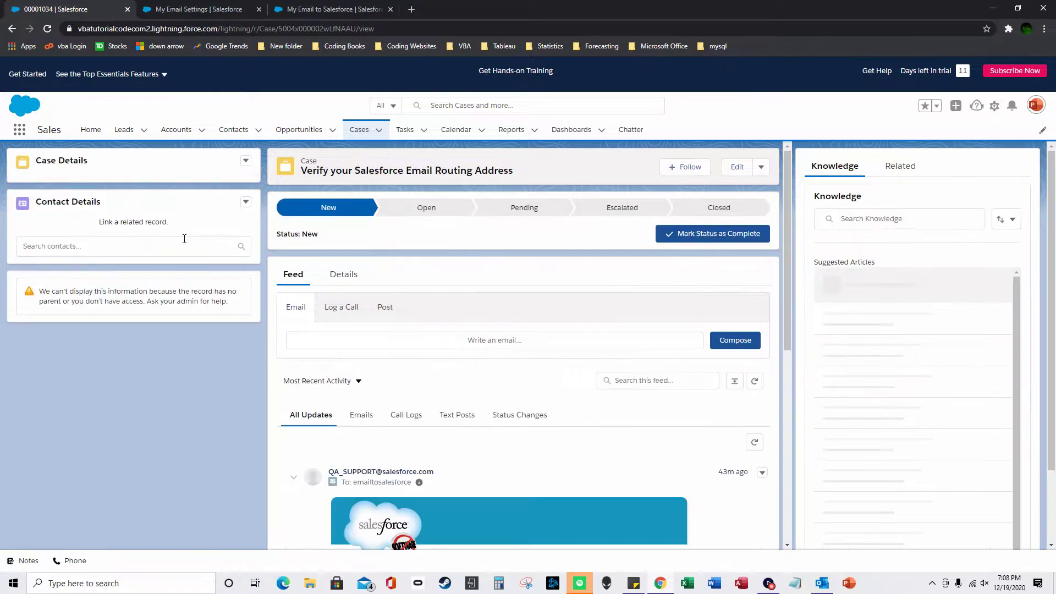
Step: Highlight the routing request, new routing address and verification link, then return to cases
left_click_drag(37, 296, 157, 310)
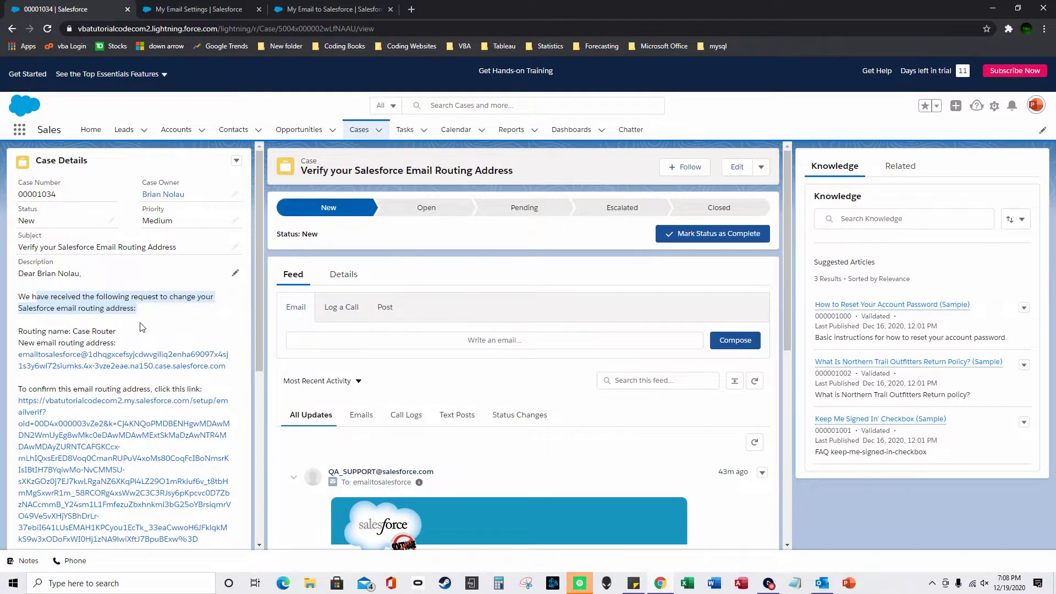
left_click_drag(142, 327, 138, 333)
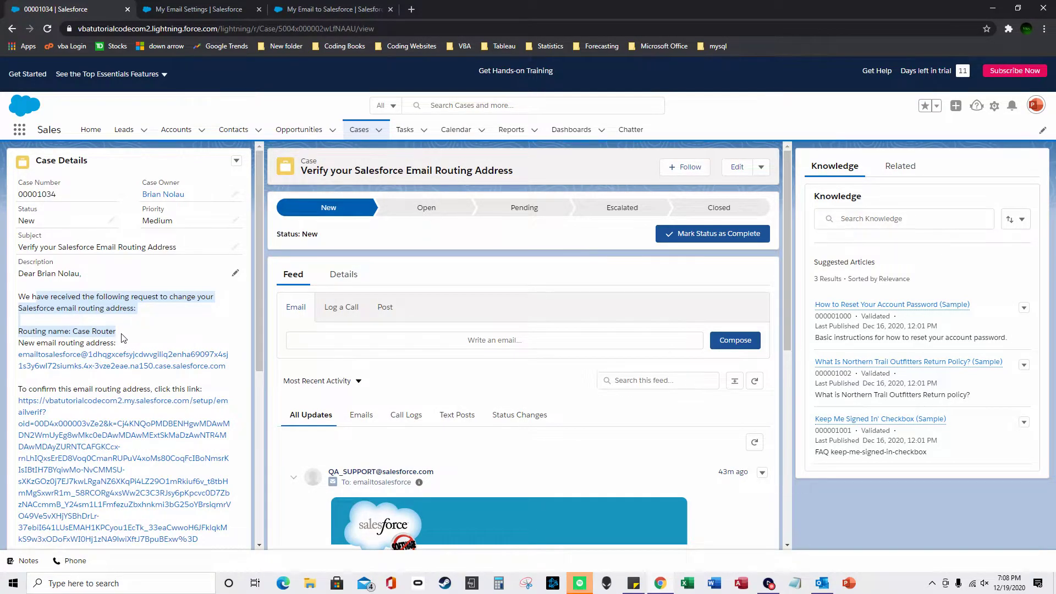
left_click(112, 332)
left_click_drag(25, 344, 116, 343)
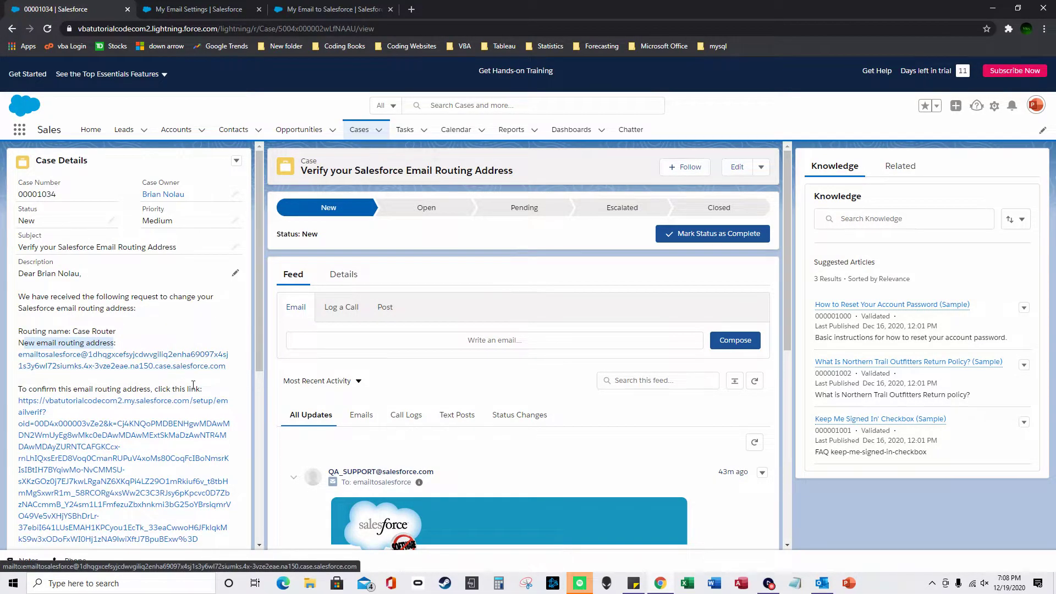
scroll(159, 415, "down", 1)
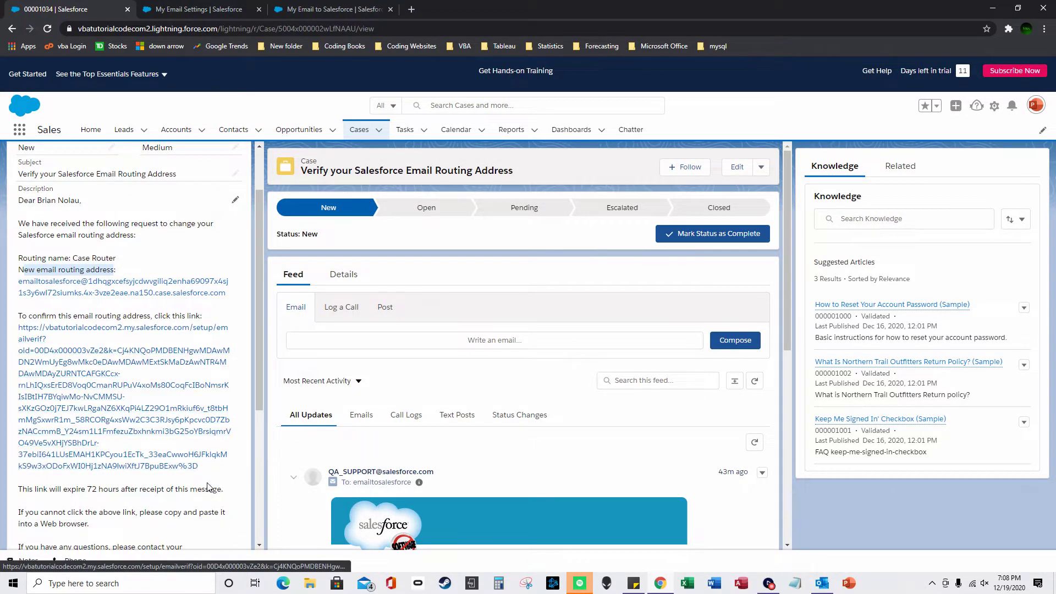
left_click_drag(230, 476, 90, 523)
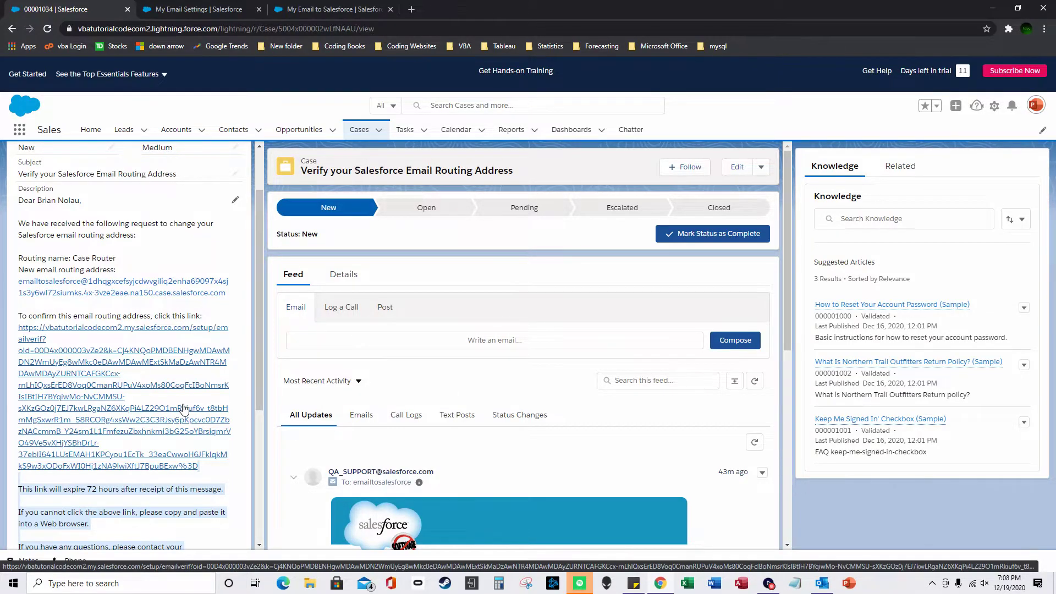
scroll(184, 408, "up", 2)
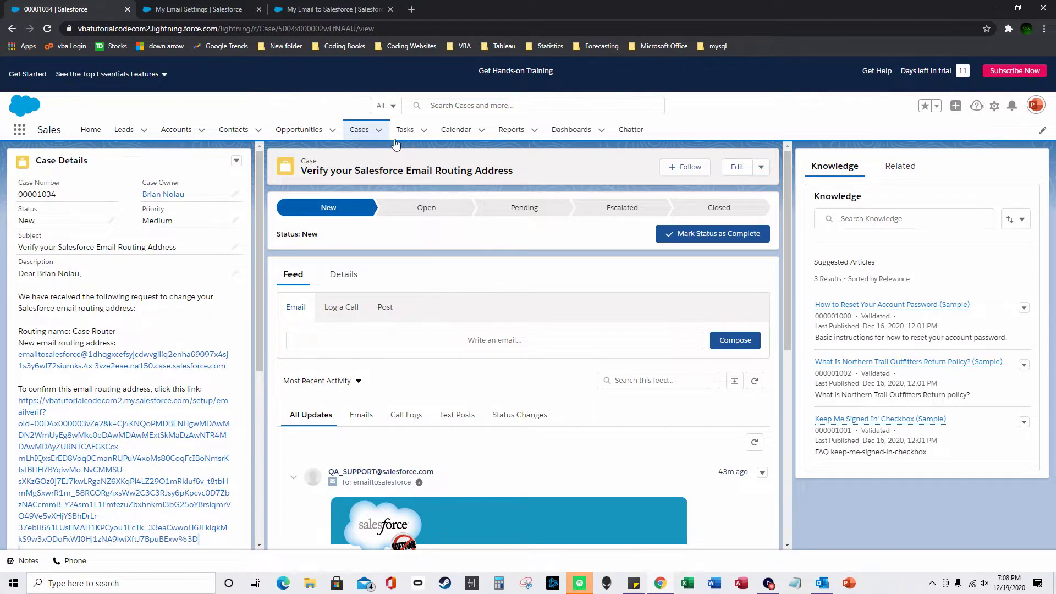
left_click(361, 130)
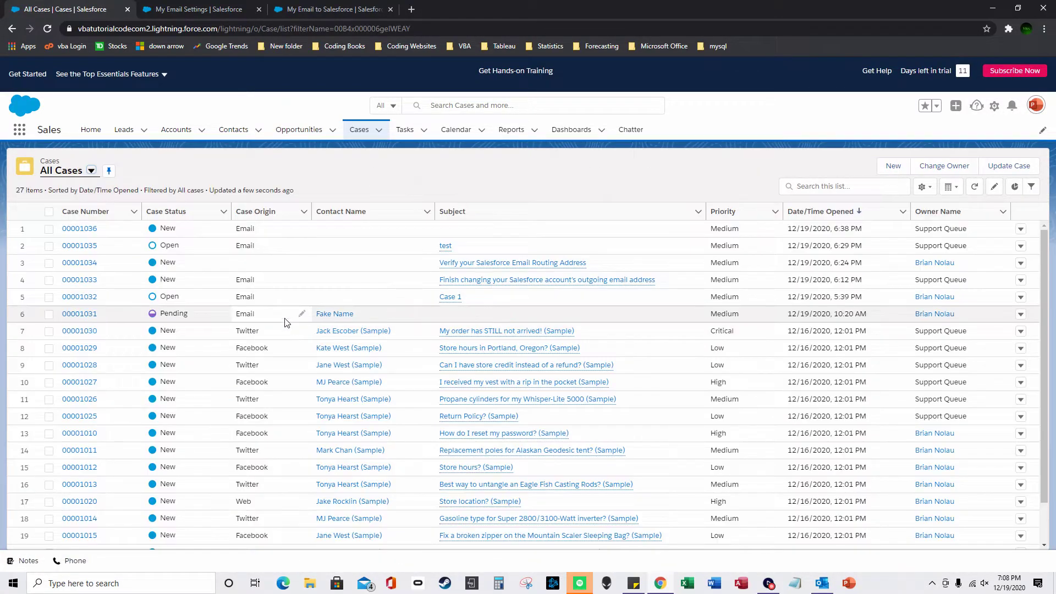
mouse_move(459, 287)
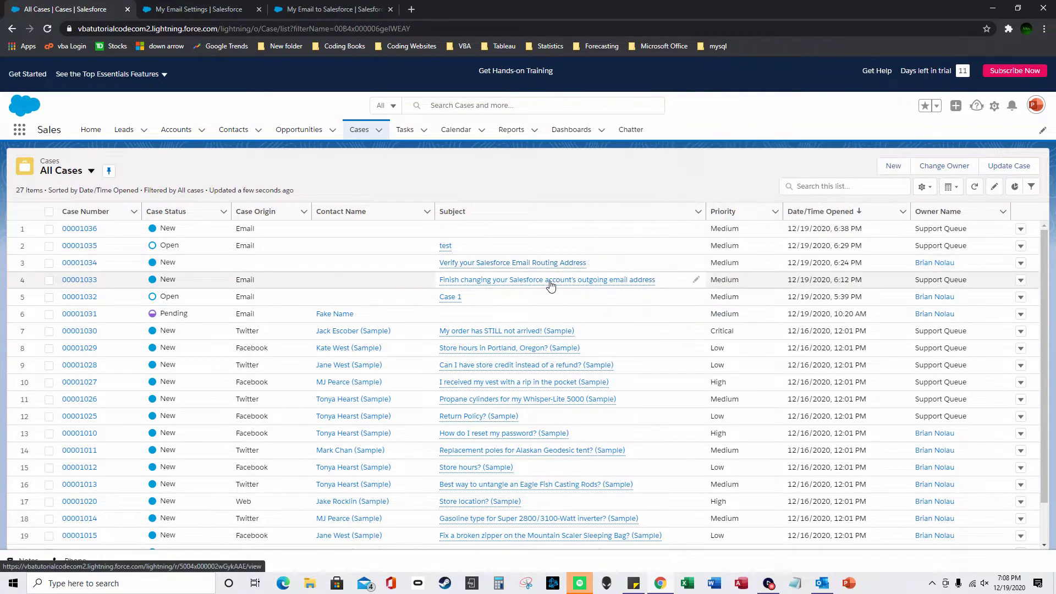
mouse_move(502, 285)
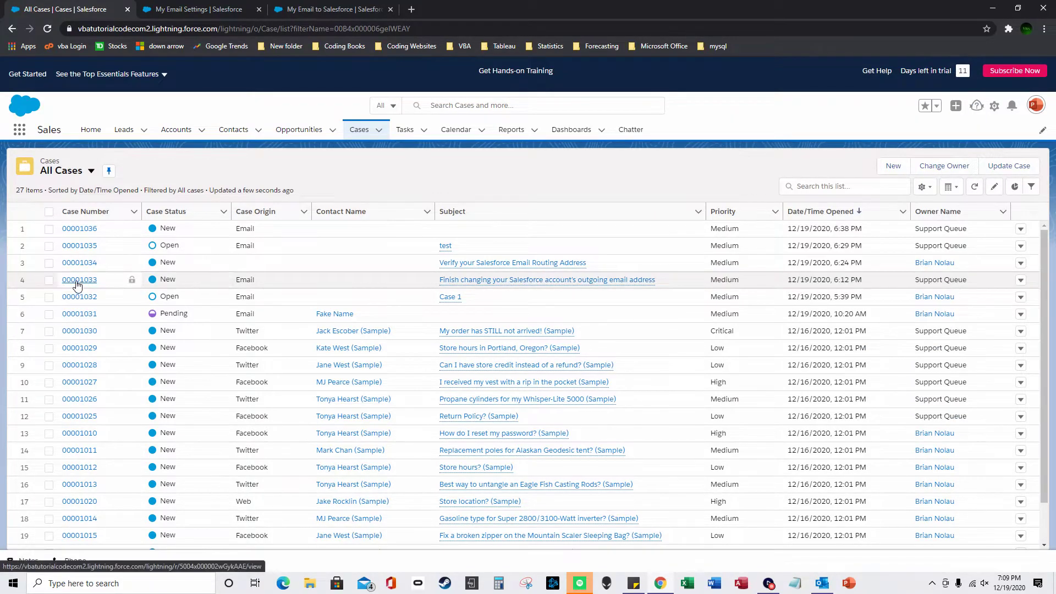
left_click(78, 280)
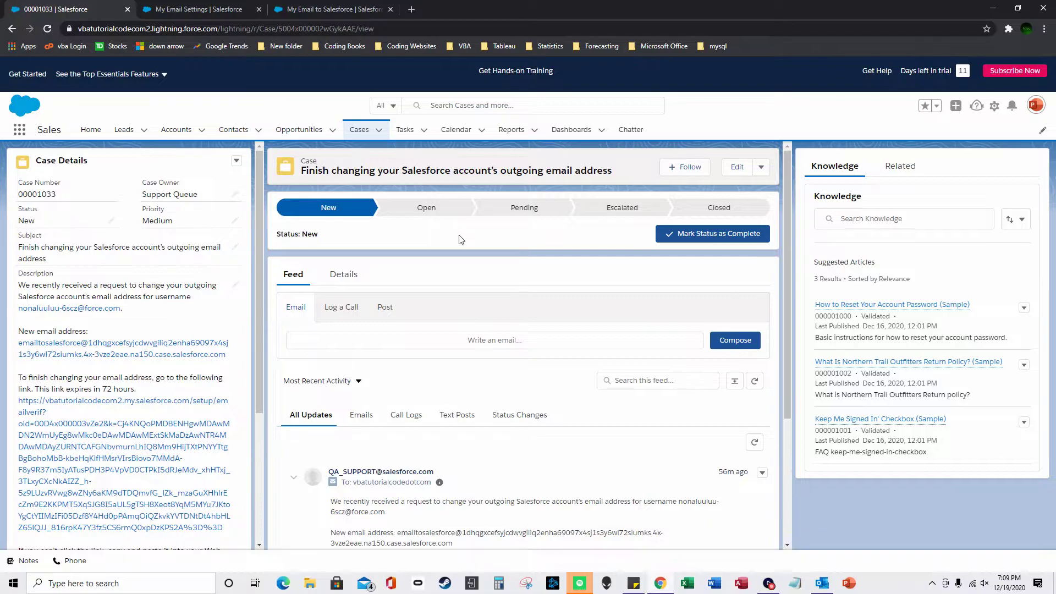
left_click_drag(231, 360, 18, 344)
left_click(204, 315)
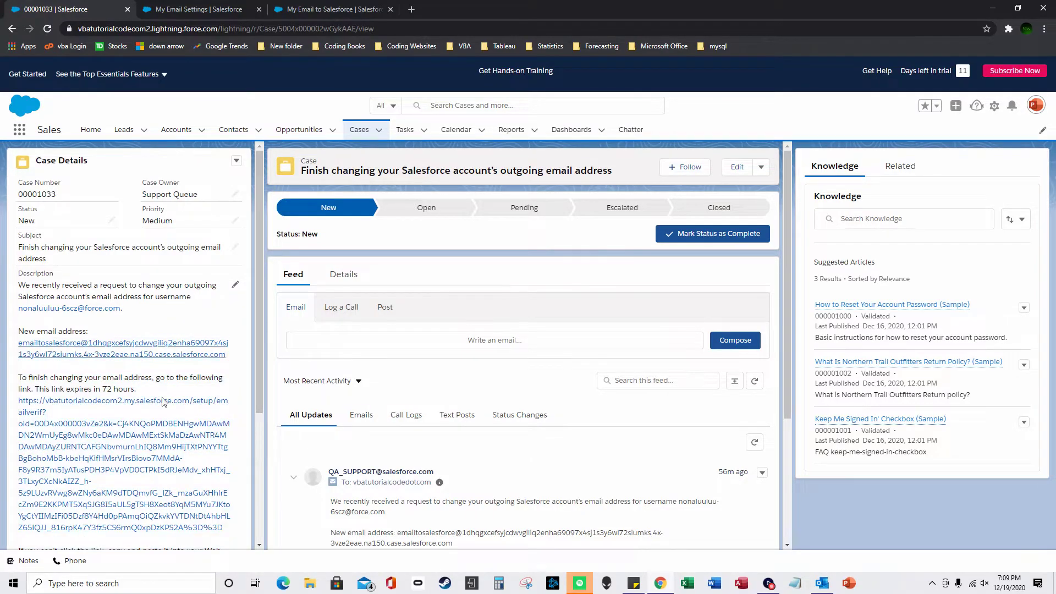
left_click(360, 130)
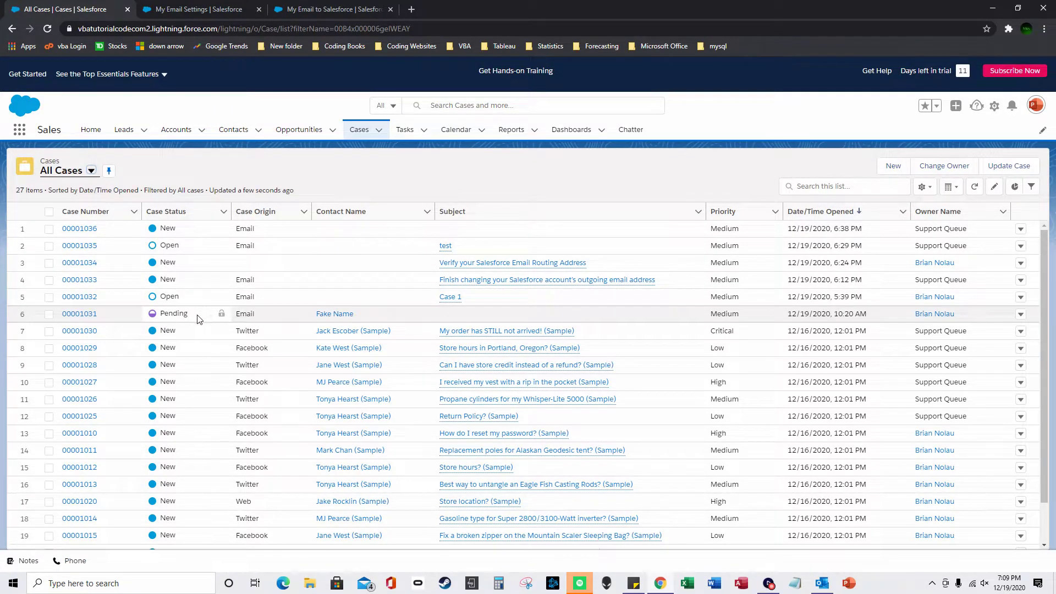
left_click(87, 298)
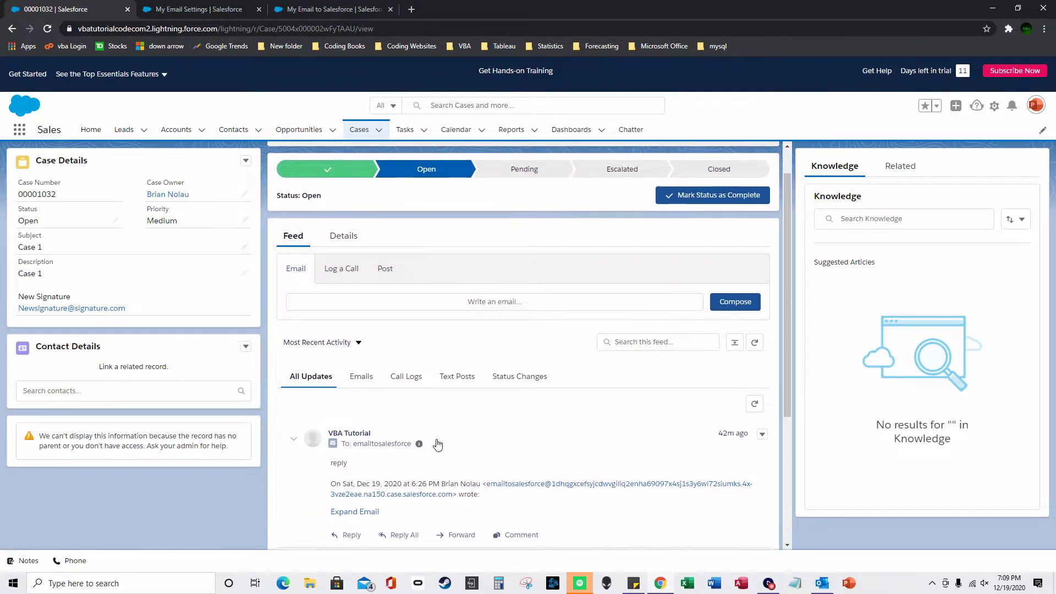
Step: Start a reply to case 00001032's latest email, after checking the email name and address in My Email Settings
scroll(383, 430, "down", 2)
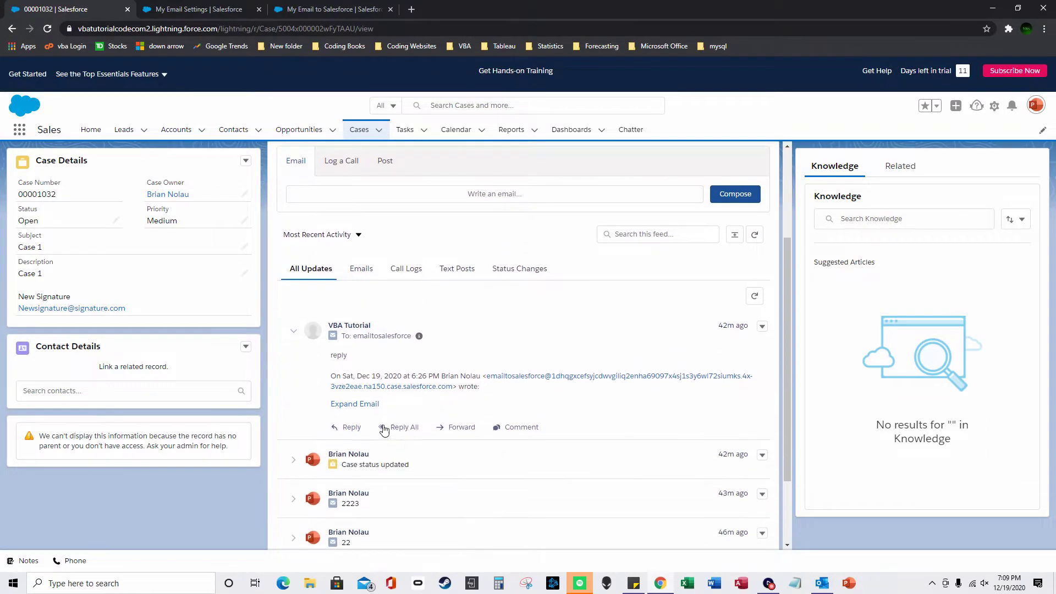
left_click(348, 429)
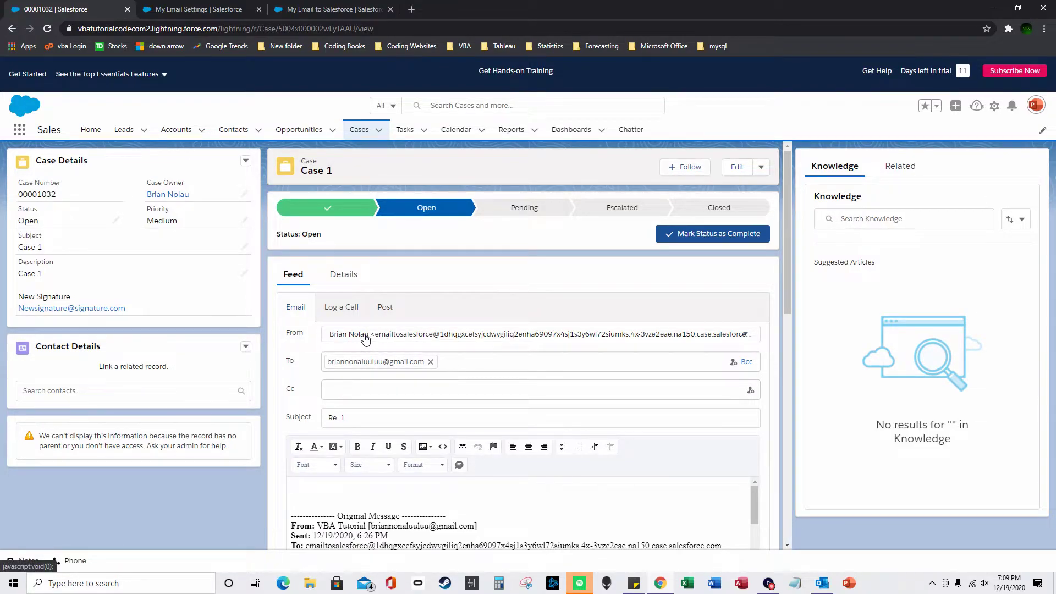
left_click(200, 7)
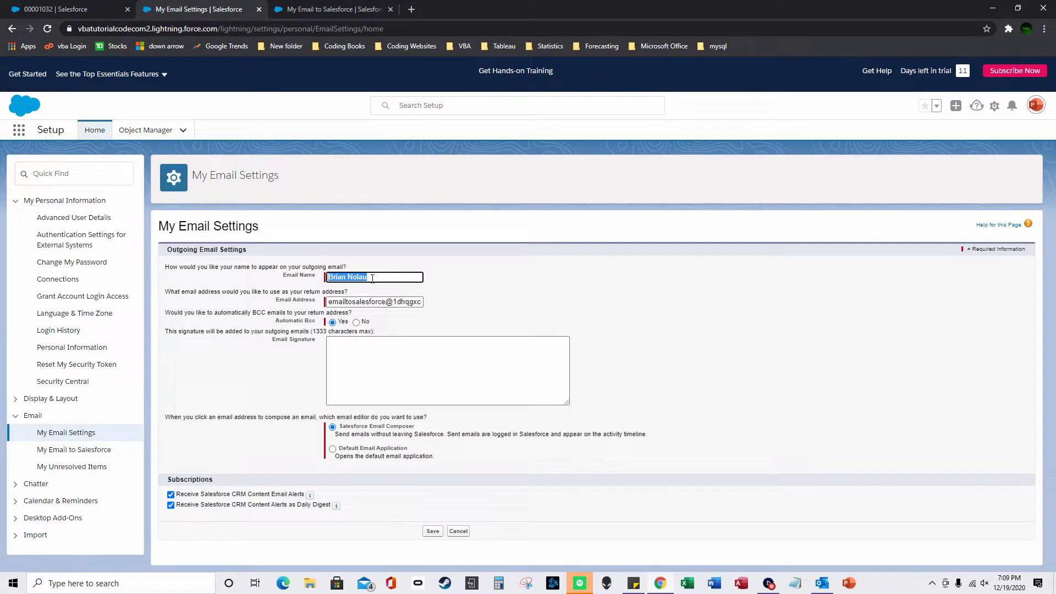
left_click(1035, 105)
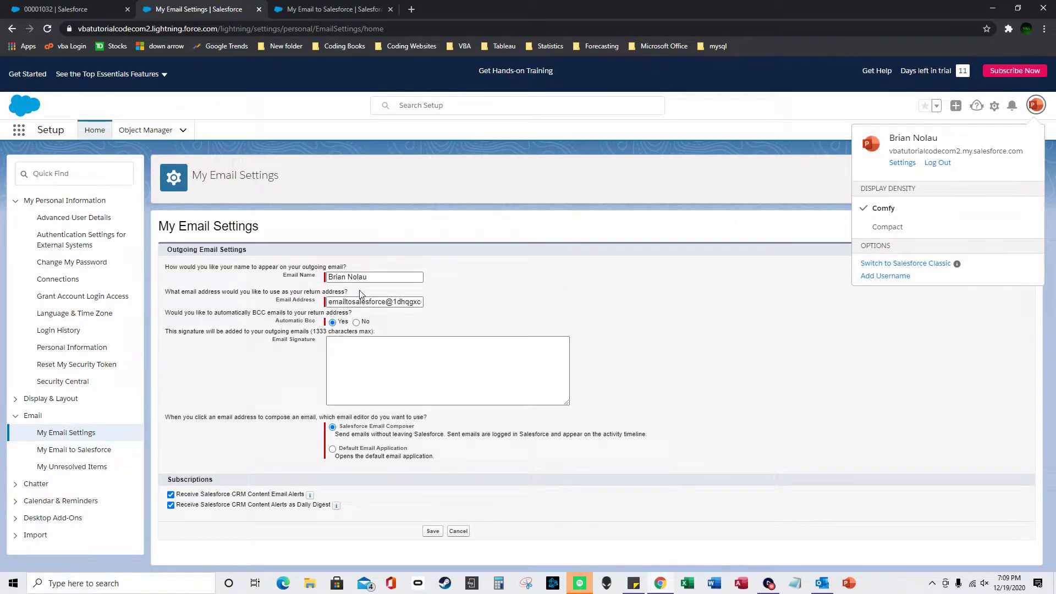
left_click_drag(378, 275, 328, 277)
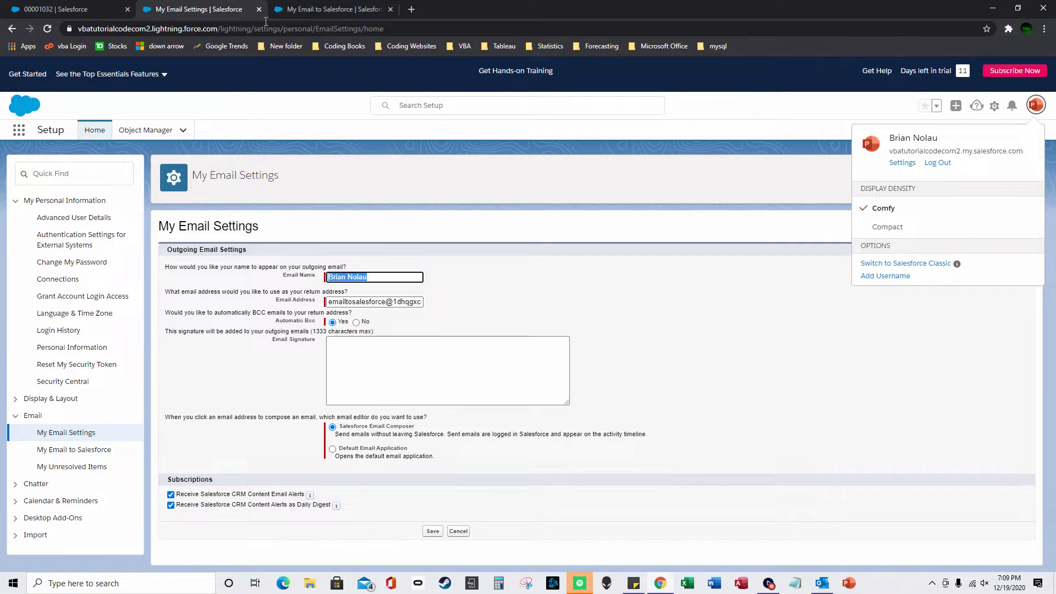
left_click(311, 8)
left_click(190, 6)
left_click(333, 302)
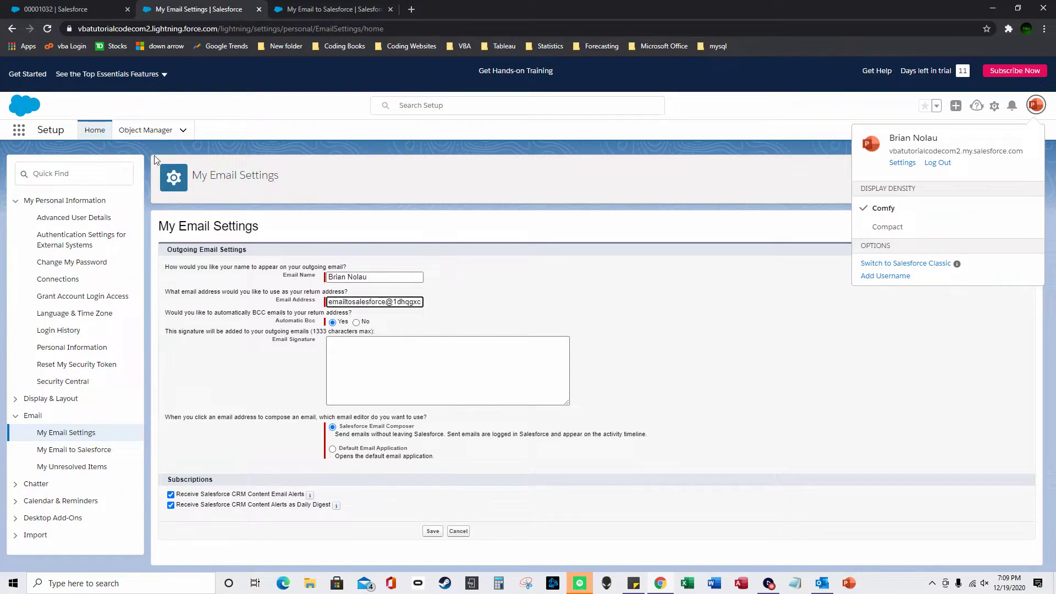
left_click(60, 10)
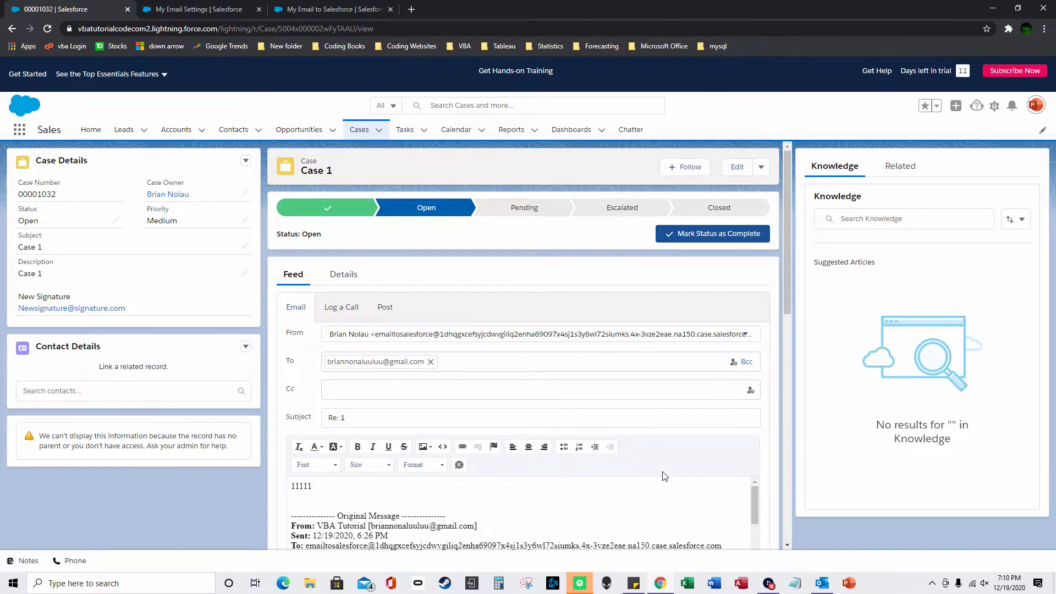
scroll(794, 324, "down", 6)
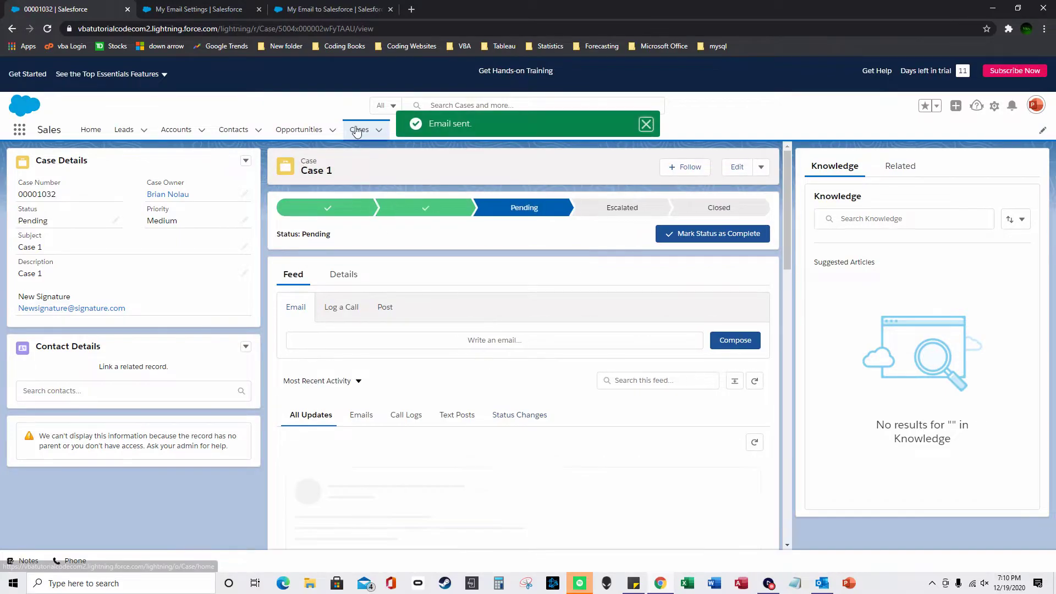
Step: Reopen case 00001032 to find the sent 11111 reply atop its feed, then bring Outlook forward
left_click(360, 129)
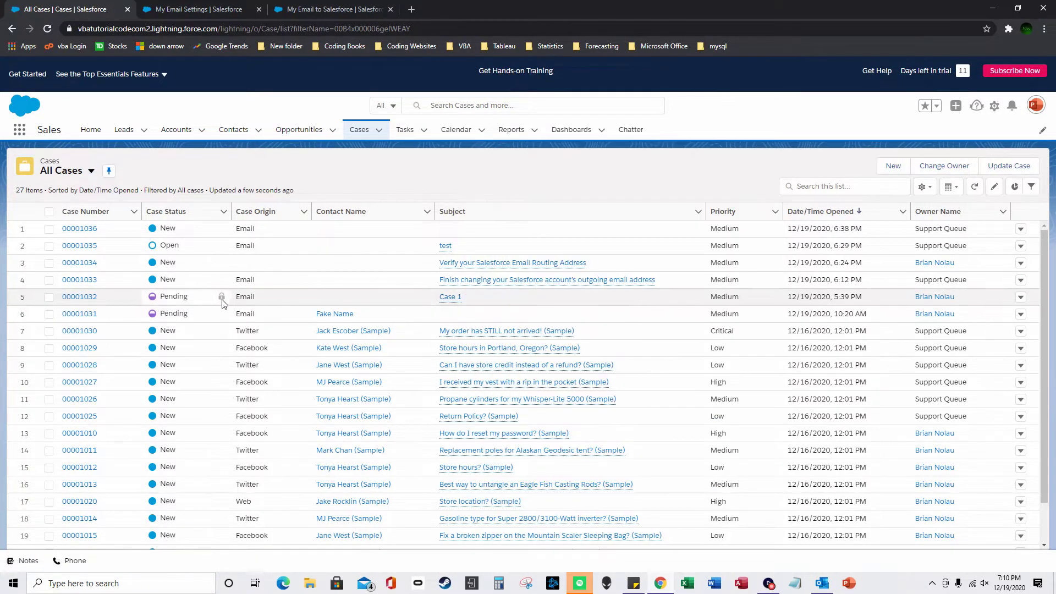
left_click(83, 298)
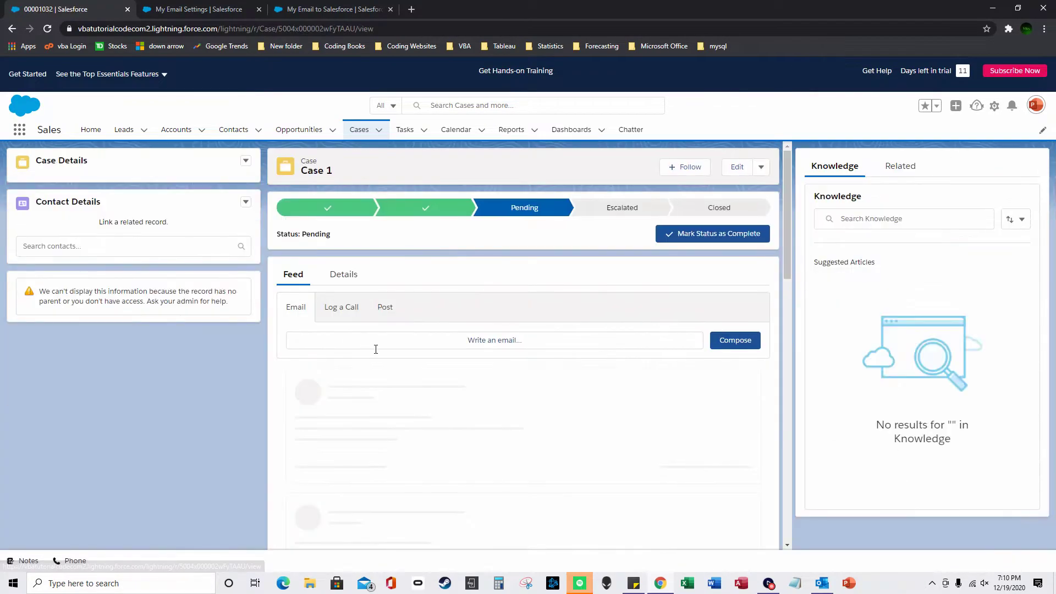
scroll(429, 396, "down", 2)
scroll(429, 400, "down", 2)
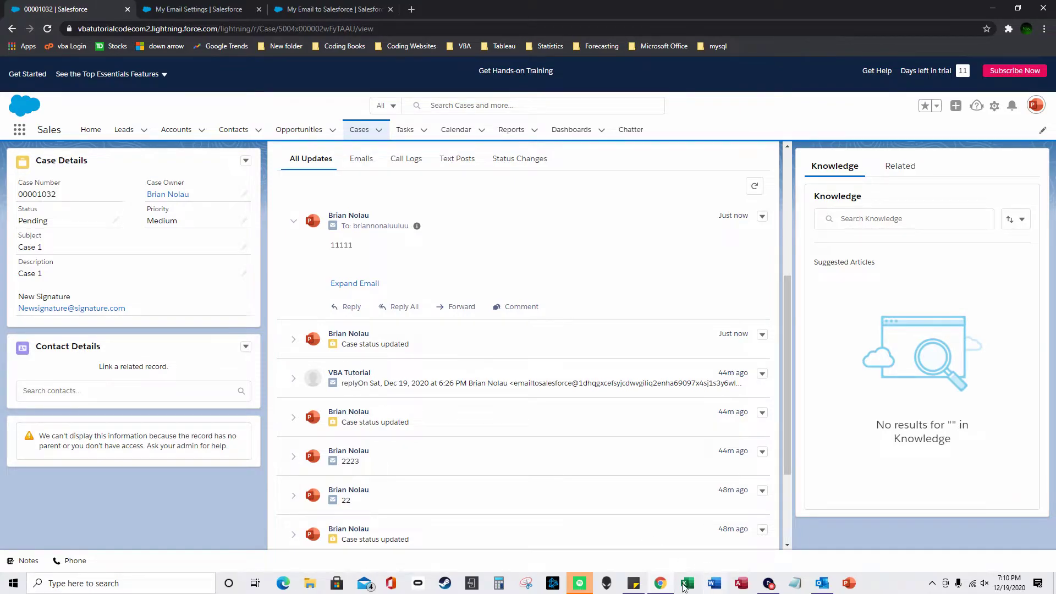
left_click(822, 583)
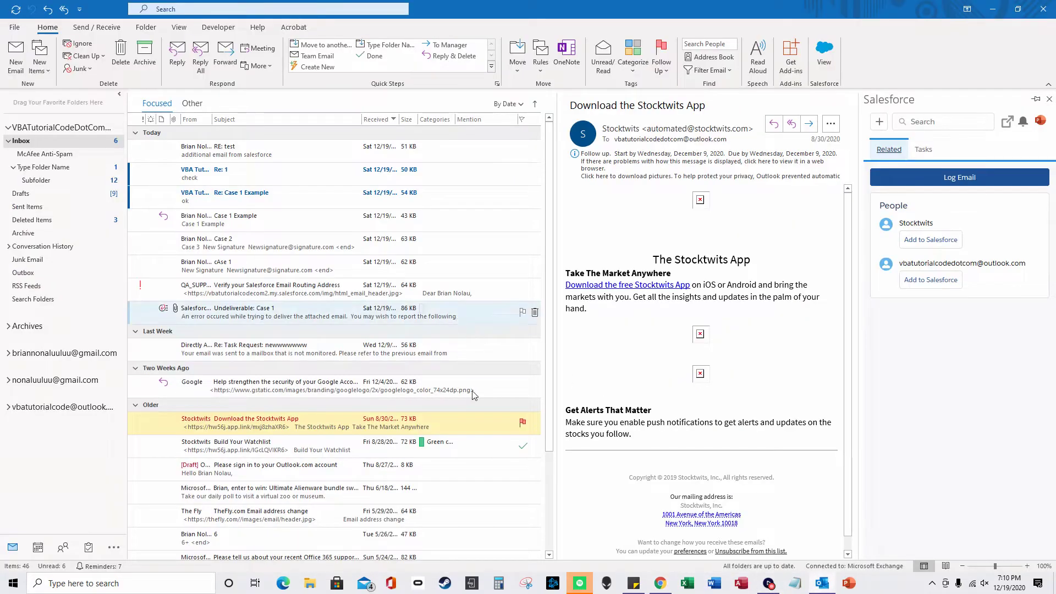
Step: Leave Outlook for Salesforce's All Cases list, where 00001032 shows Pending, then go to Contacts
left_click(825, 581)
left_click(362, 135)
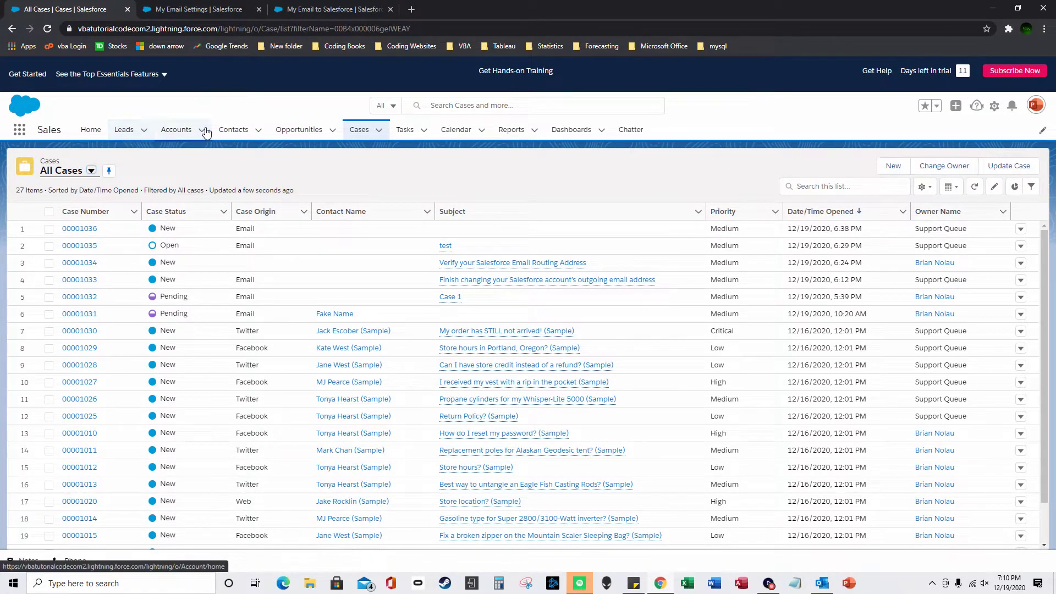
left_click(226, 130)
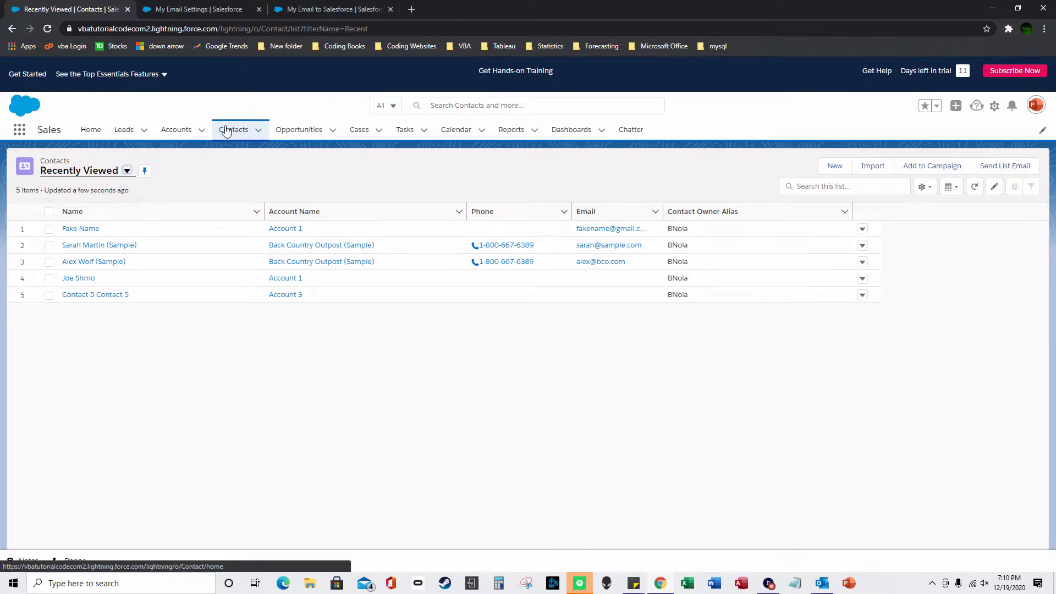
Step: Send an email with subject '1111' to the demo contact and dismiss the sent confirmation
left_click(81, 230)
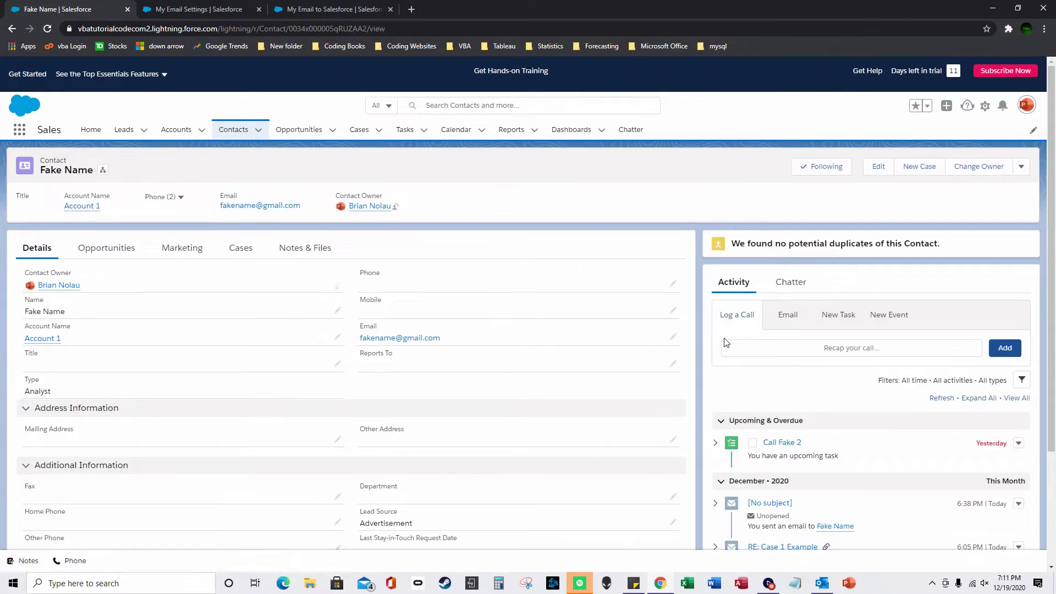
left_click(784, 320)
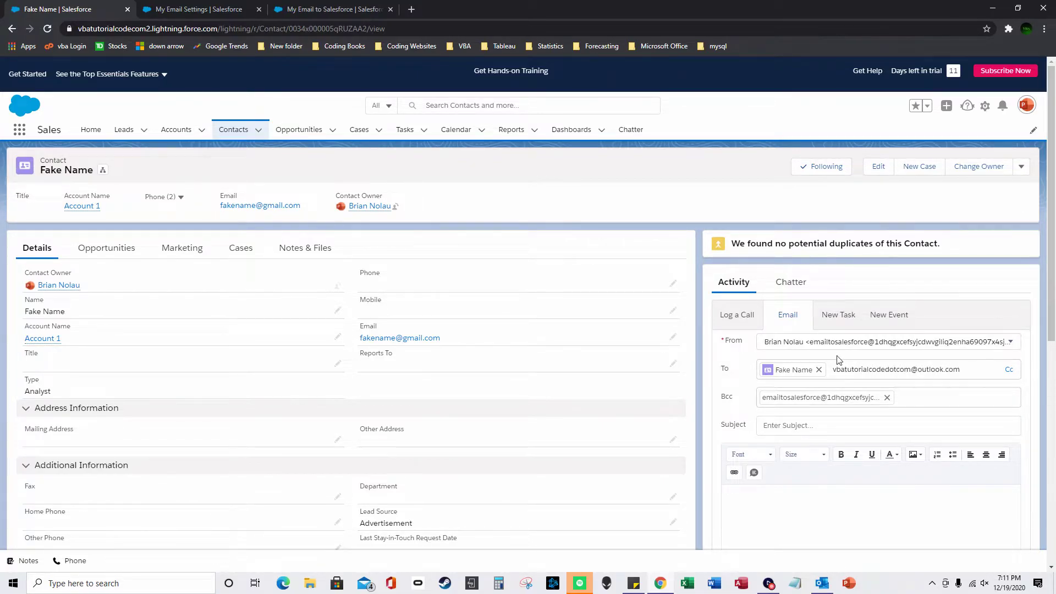
left_click(837, 426)
type("1111")
left_click(823, 501)
scroll(823, 501, "down", 4)
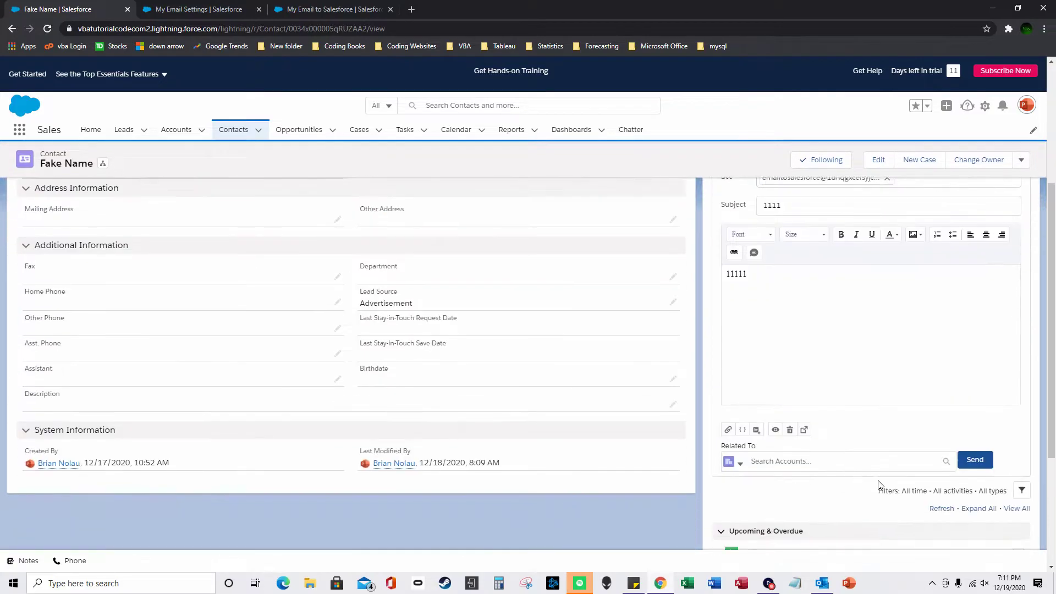
left_click(975, 460)
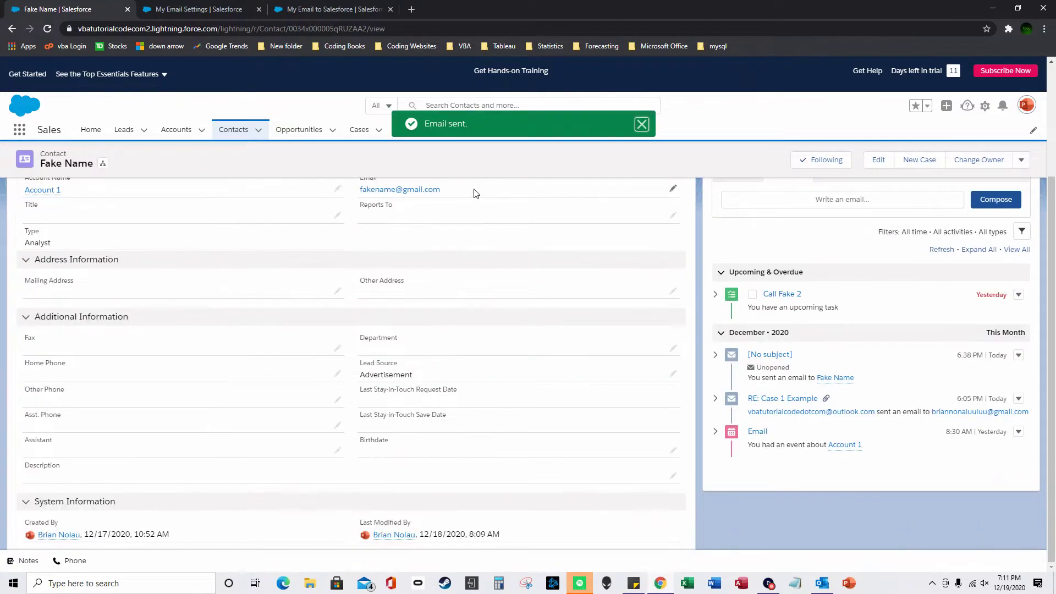
left_click(639, 122)
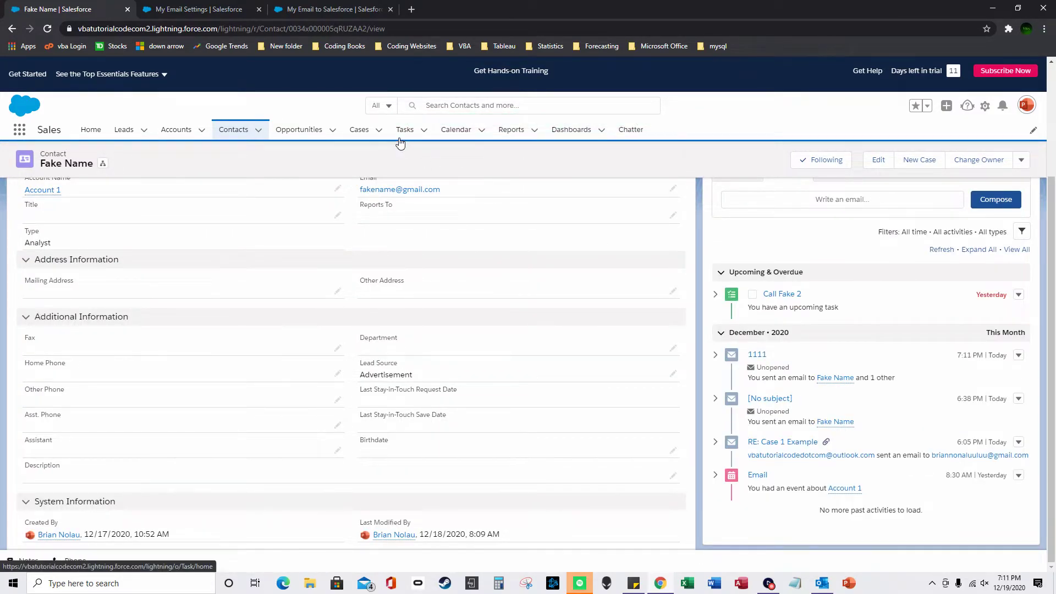
Step: Open new case 00001037 from All Cases and scroll its feed showing the email and case creation
left_click(363, 136)
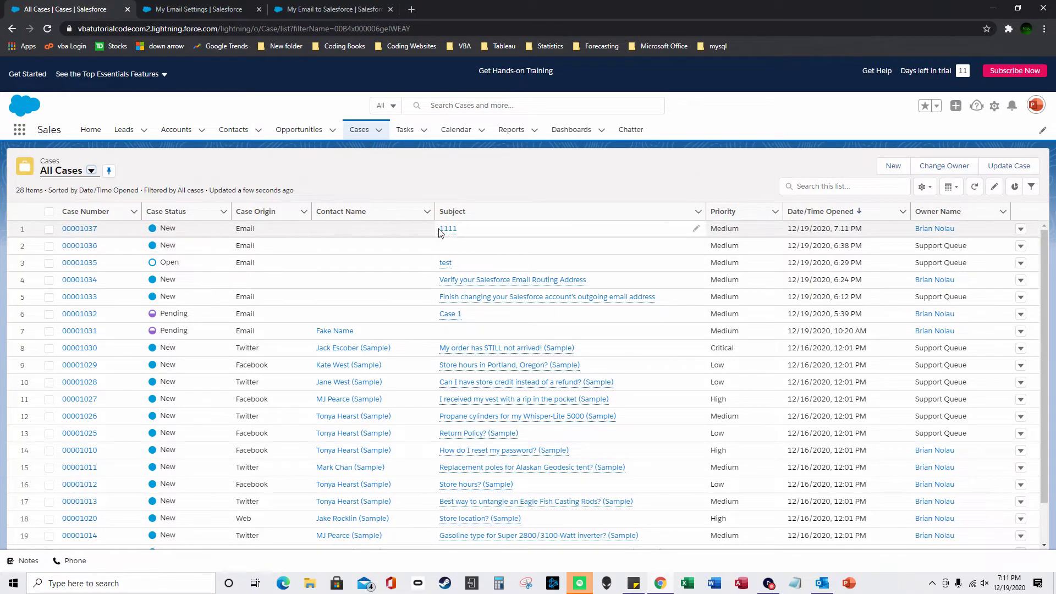
left_click(93, 230)
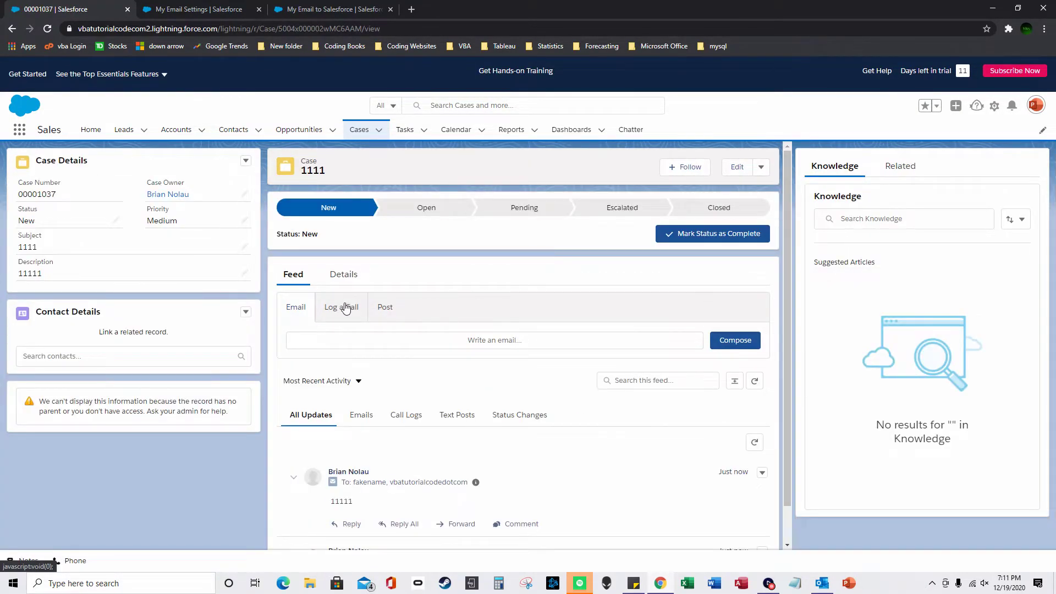
scroll(408, 446, "down", 1)
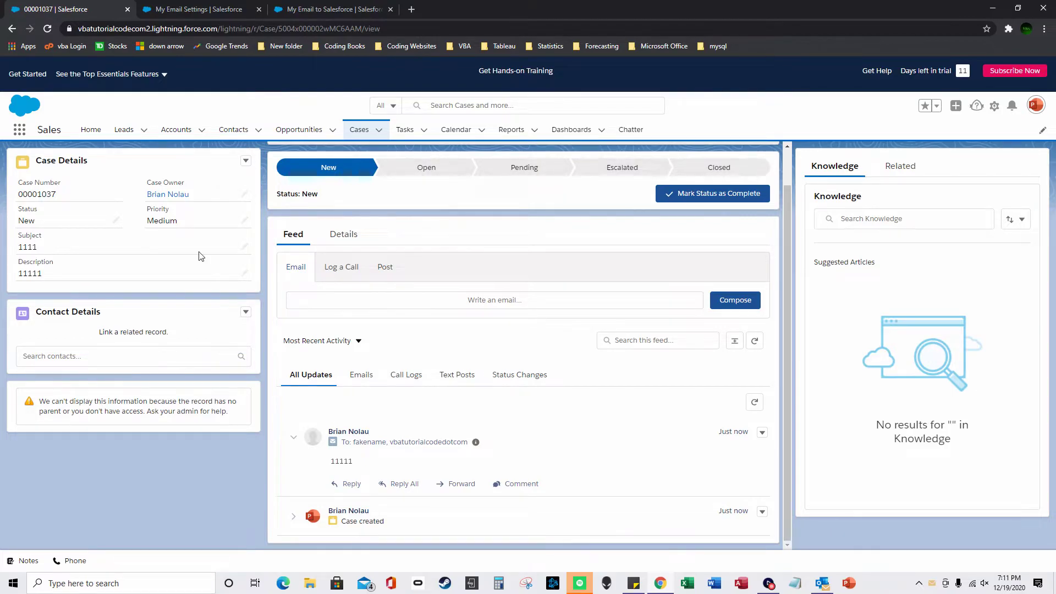
Step: Look over the My Email to Salesforce and My Email Settings pages
left_click(324, 7)
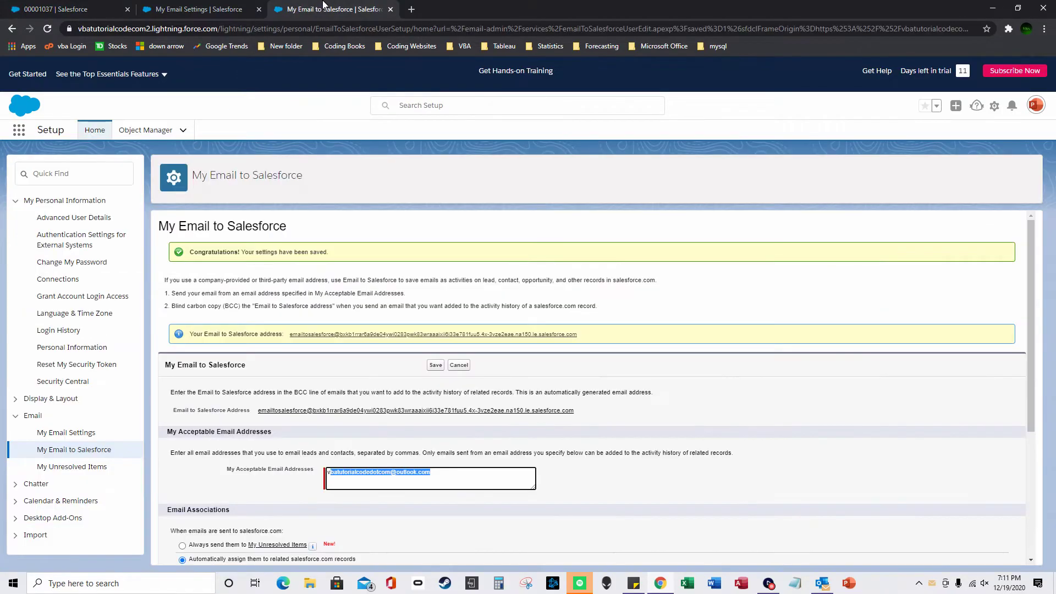
scroll(407, 418, "down", 5)
left_click(203, 7)
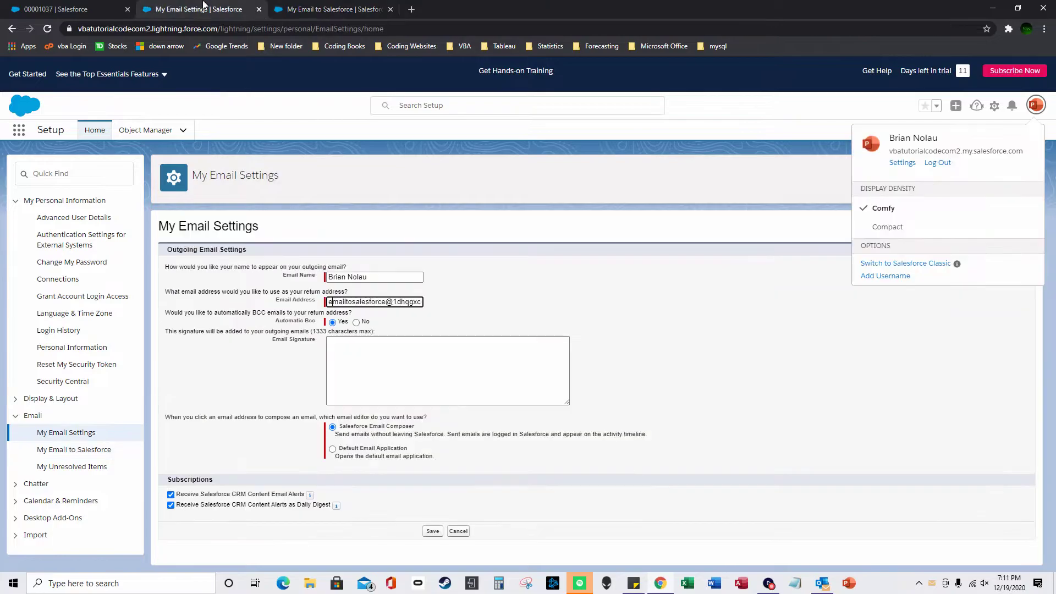
key("ctrl+Tab")
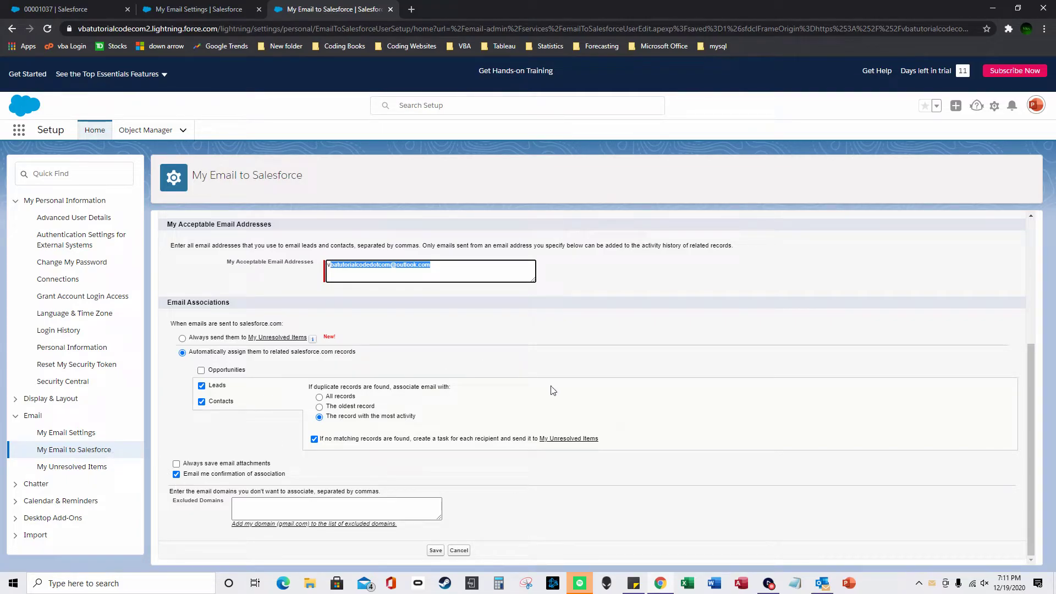
Step: Open Setup in a new tab and reach Email-to-Case via Quick Find 'email-to-'
left_click(1035, 105)
left_click(994, 105)
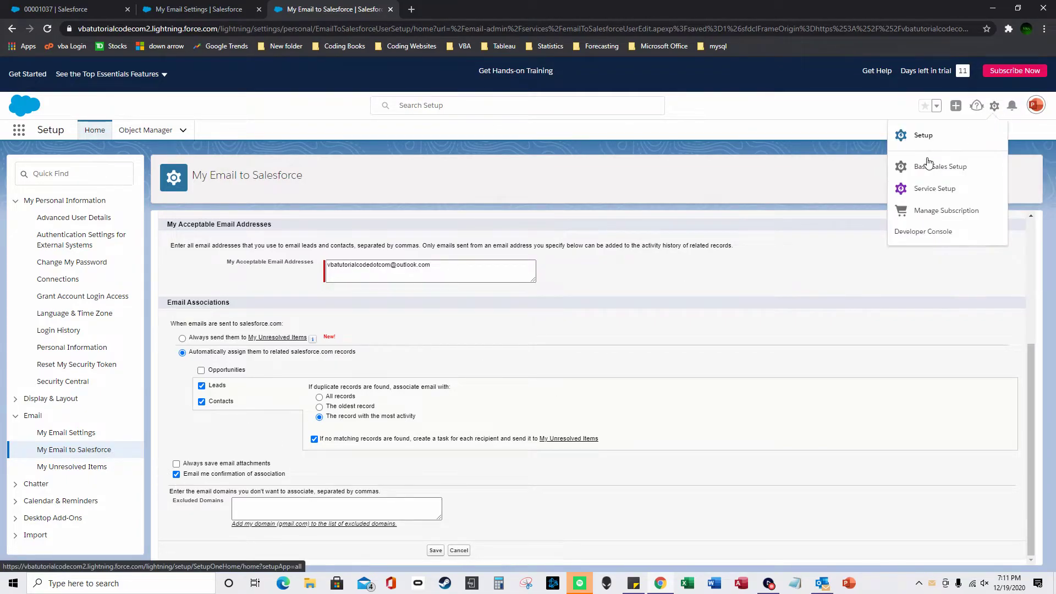
left_click(896, 144)
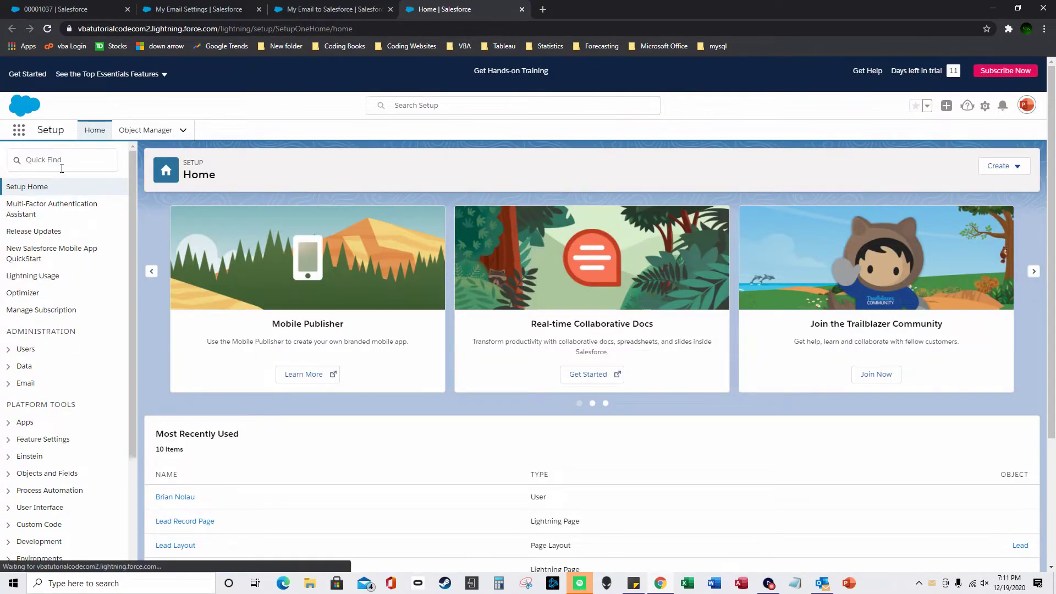
type("email-to-")
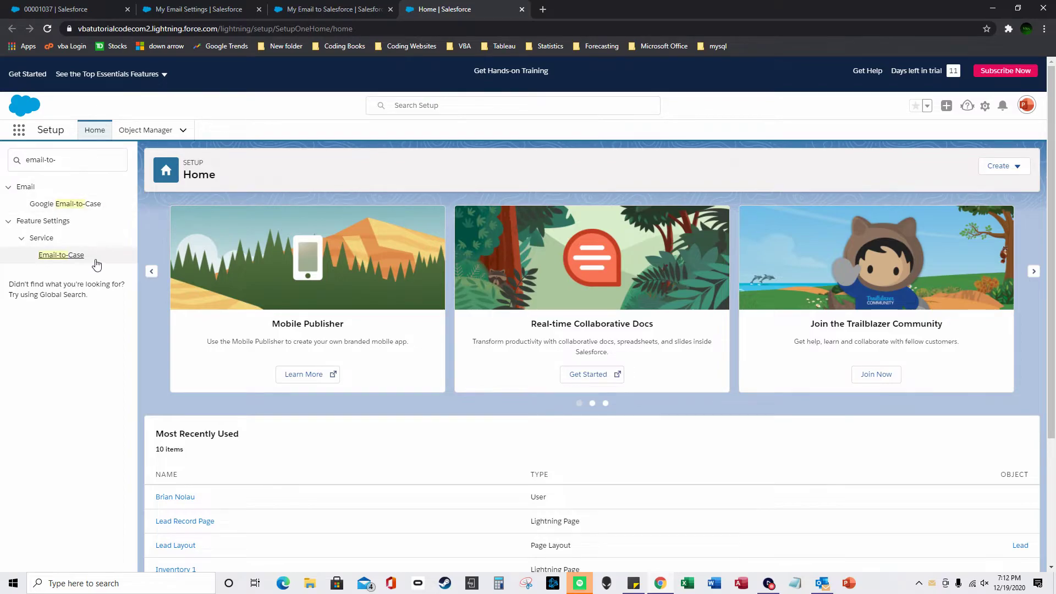
left_click(64, 258)
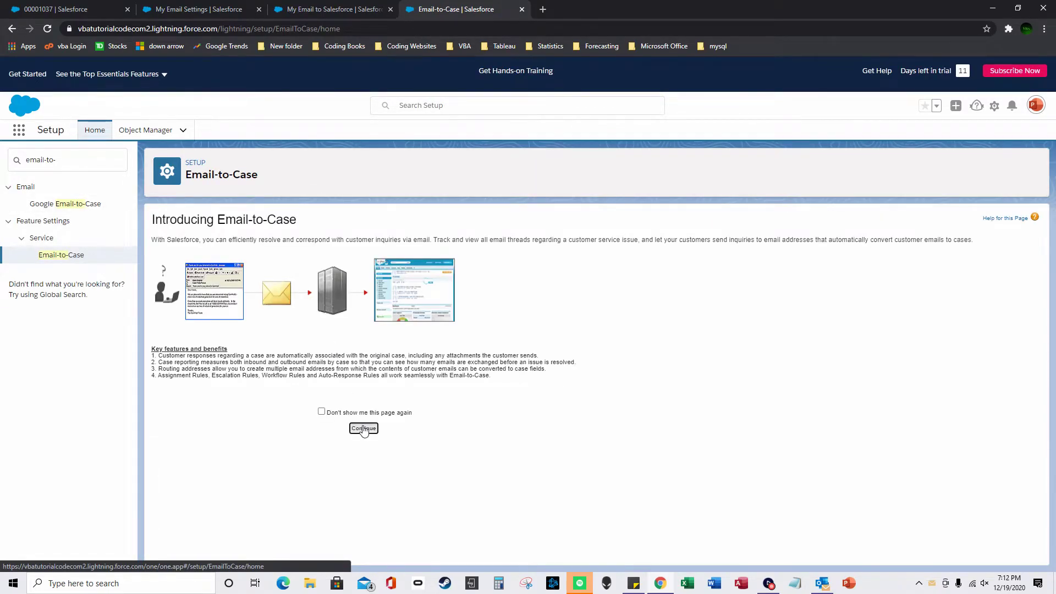
left_click(363, 427)
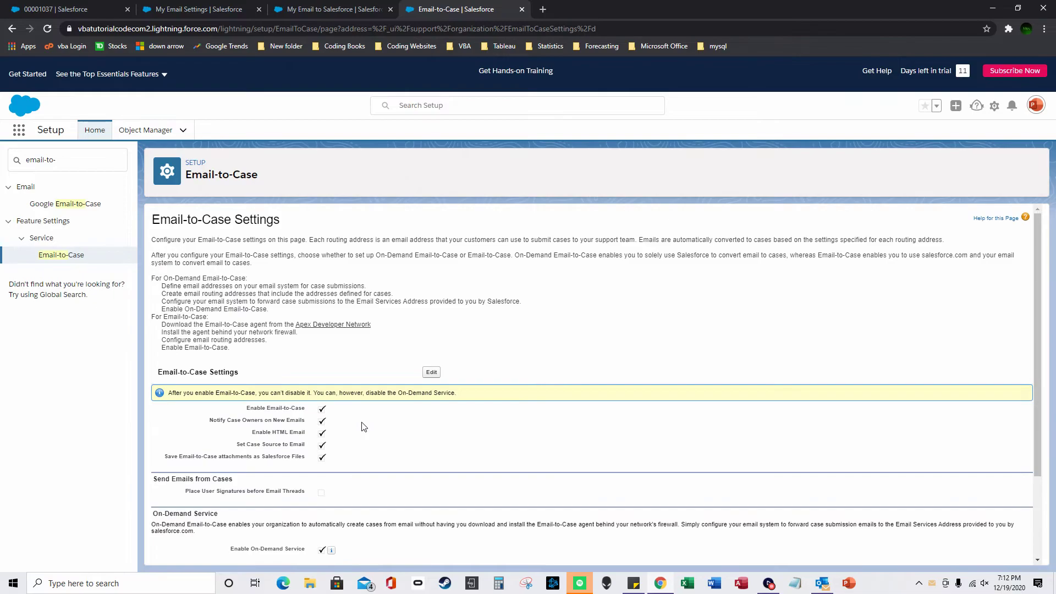
Step: Edit the Case Router routing address to inspect its Case Owner, then revisit the email settings tabs
scroll(337, 523, "down", 3)
left_click(165, 547)
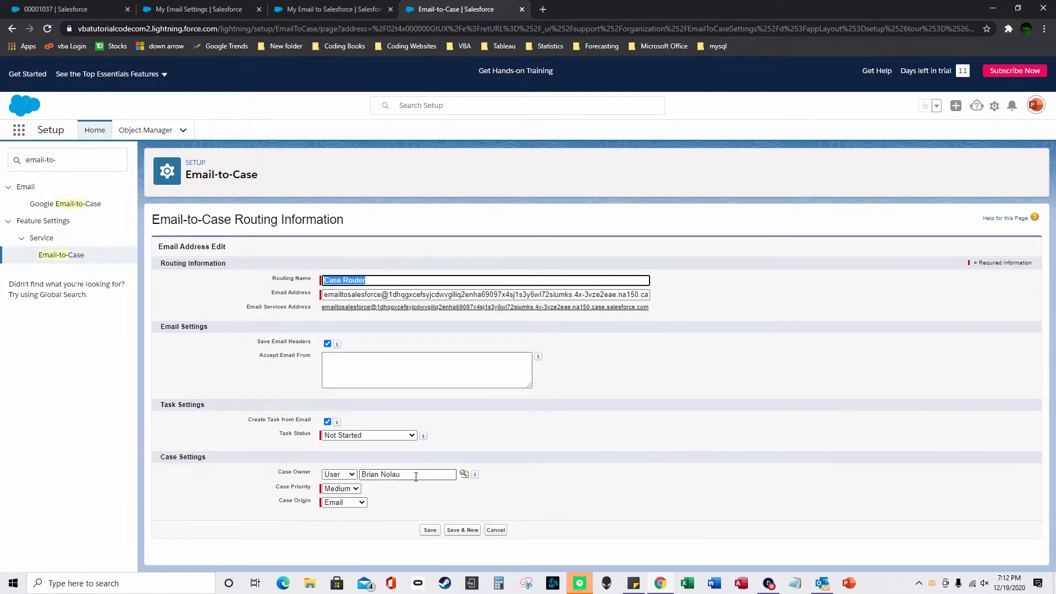
left_click_drag(415, 477, 362, 475)
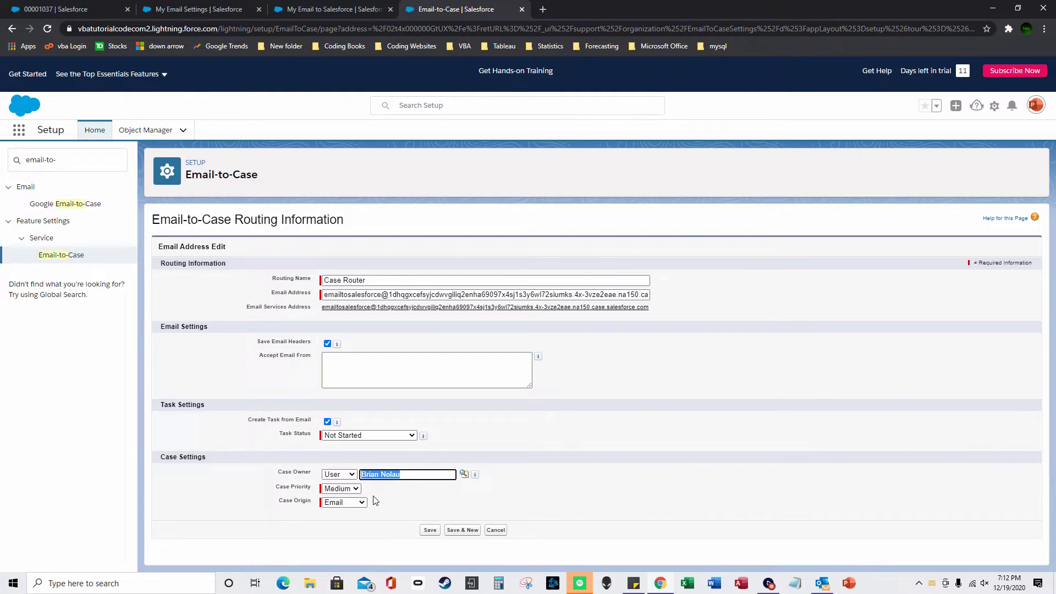
left_click(322, 13)
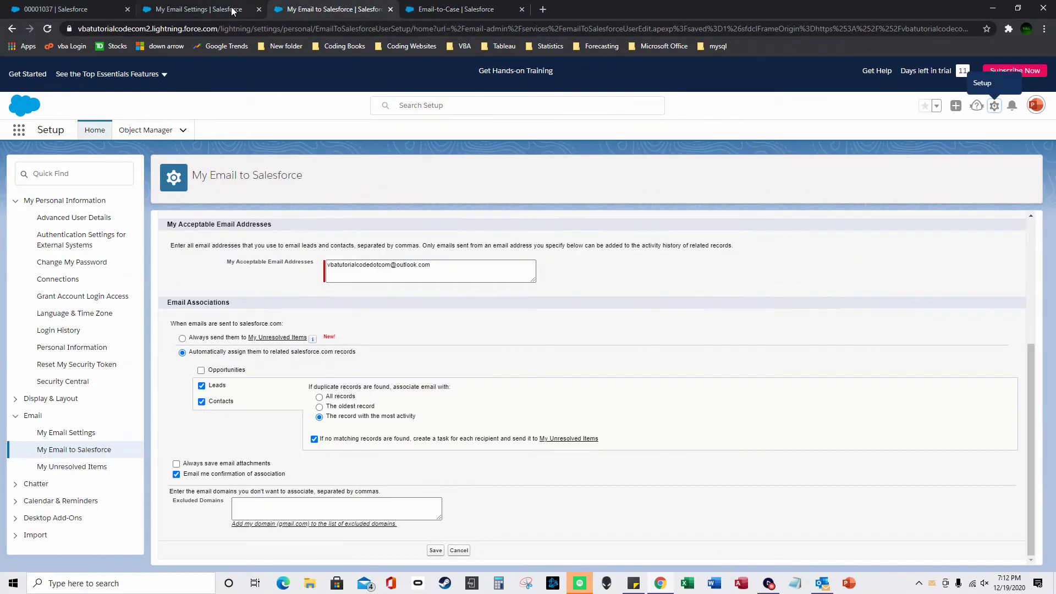
left_click(232, 9)
Step: Return to the All Cases list, now 28 cases with Email-origin case 00001037 on top, then bring Outlook forward
left_click(94, 10)
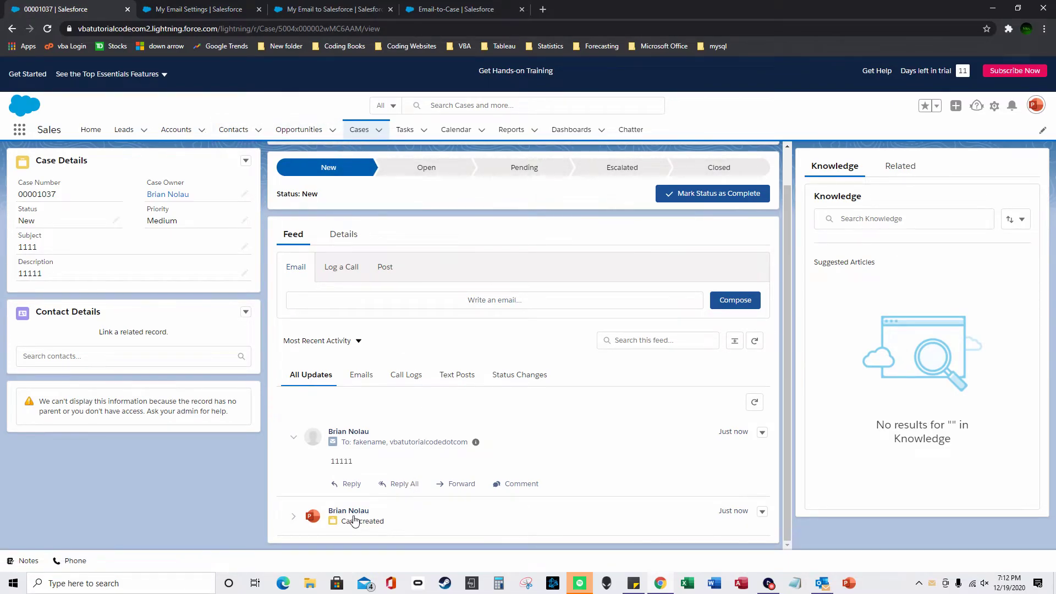
left_click(821, 584)
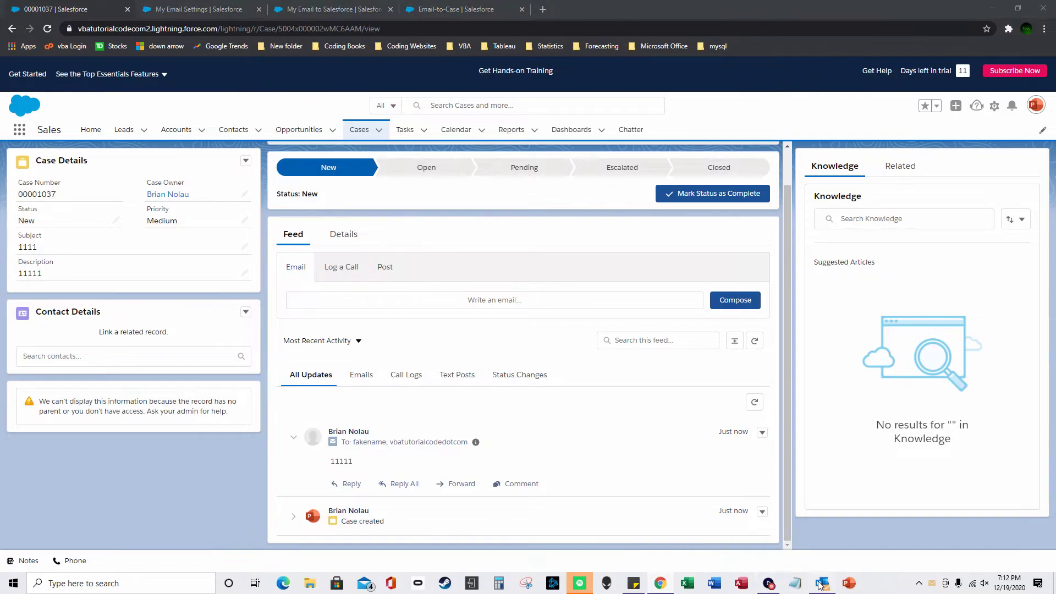
left_click(820, 584)
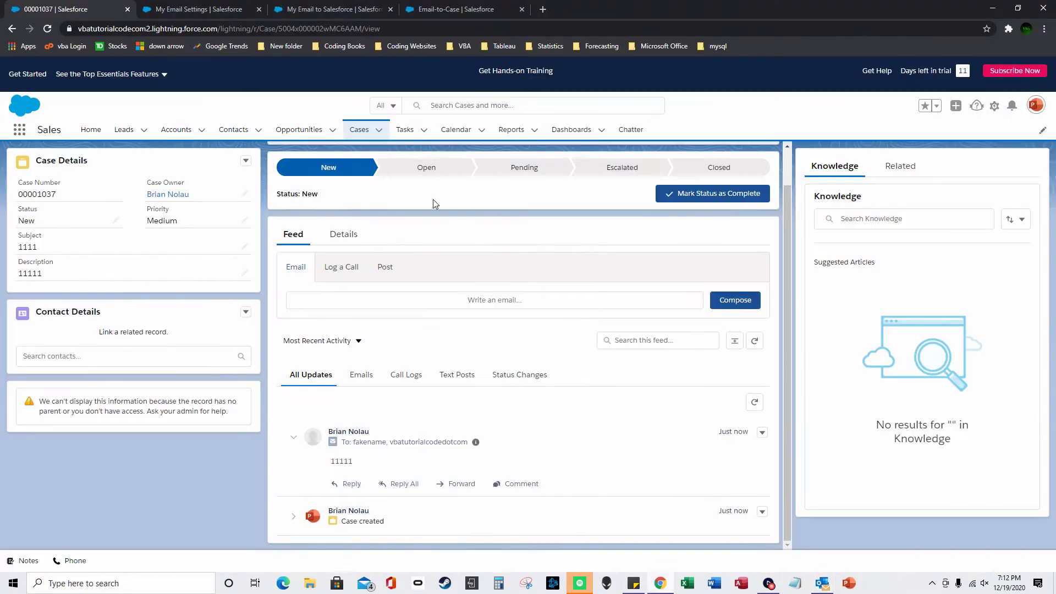
left_click(361, 131)
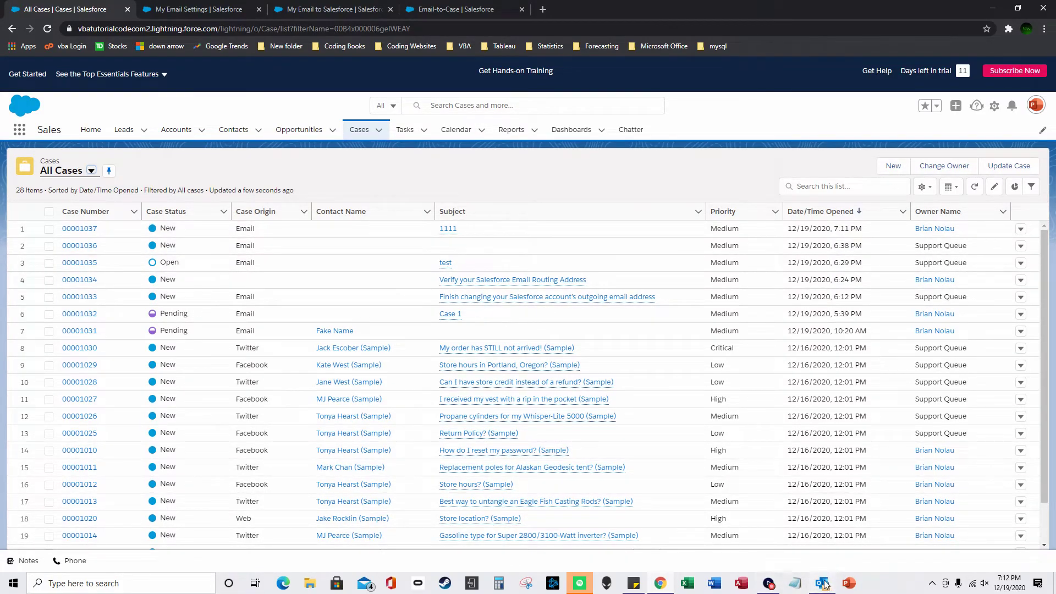
mouse_move(824, 584)
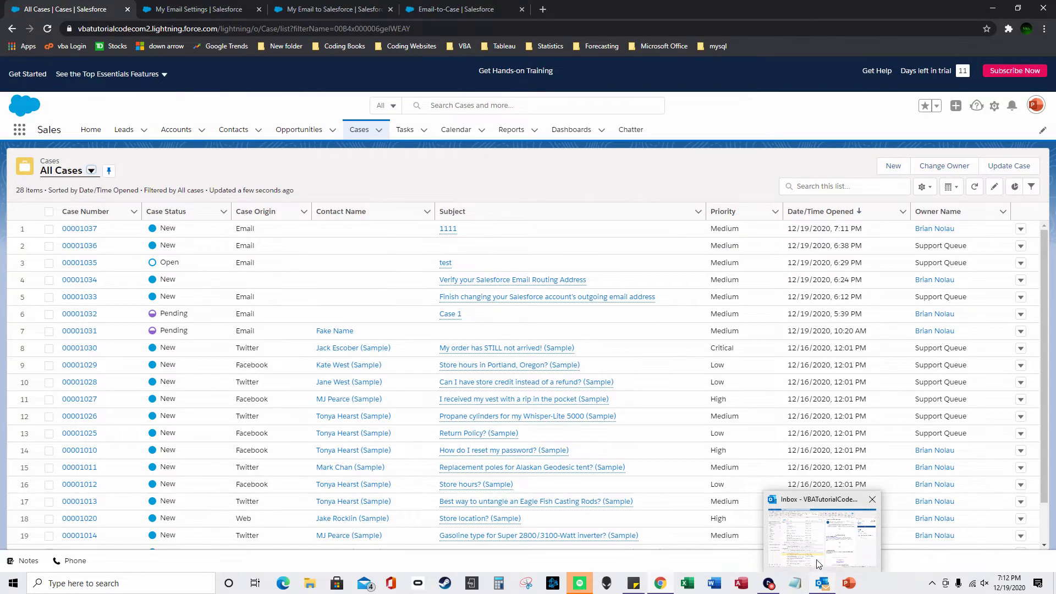
left_click(819, 564)
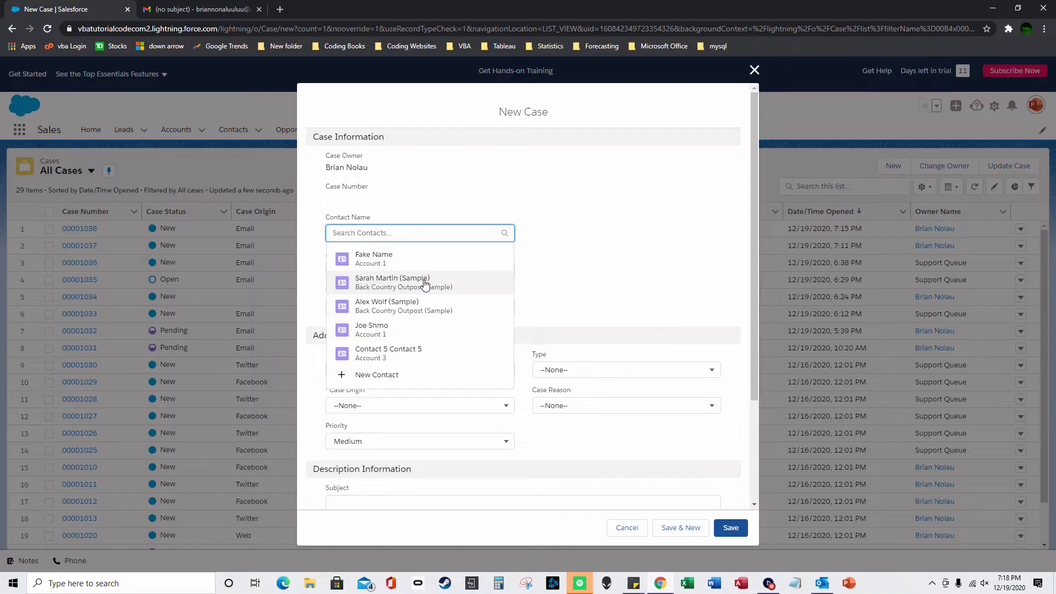
Step: Fill the New Case form with a web email, Case Origin Email and Subject 'Hello'
left_click(538, 251)
left_click(410, 306)
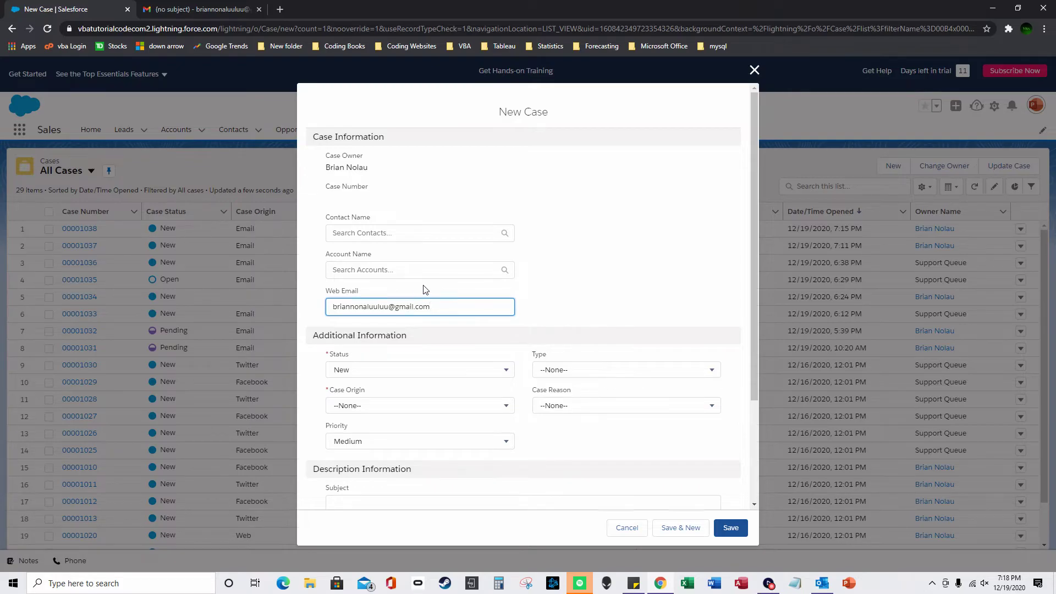
left_click(467, 407)
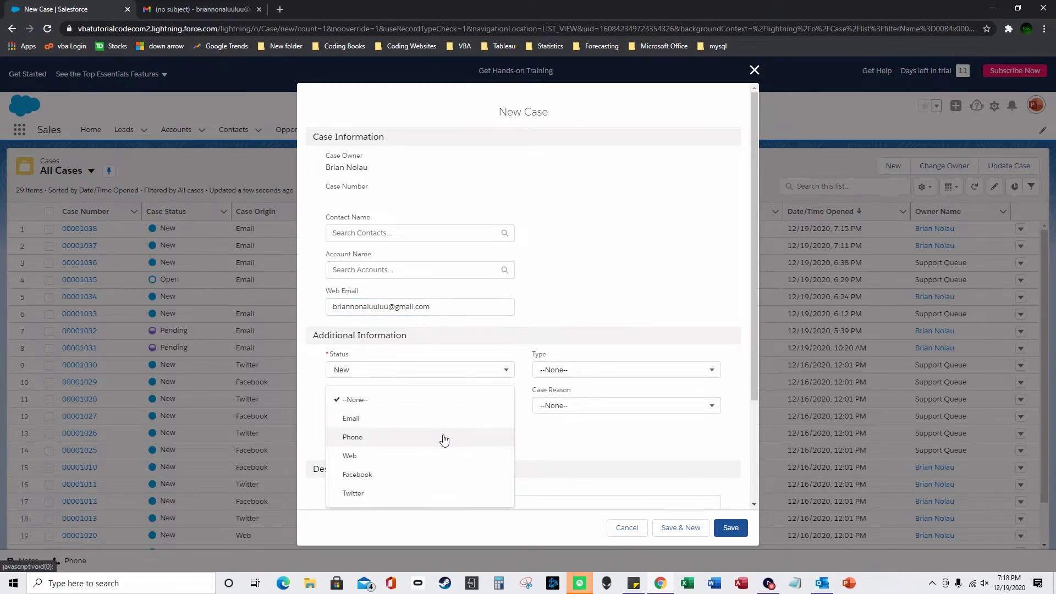
left_click(429, 424)
scroll(434, 396, "down", 3)
left_click(431, 372)
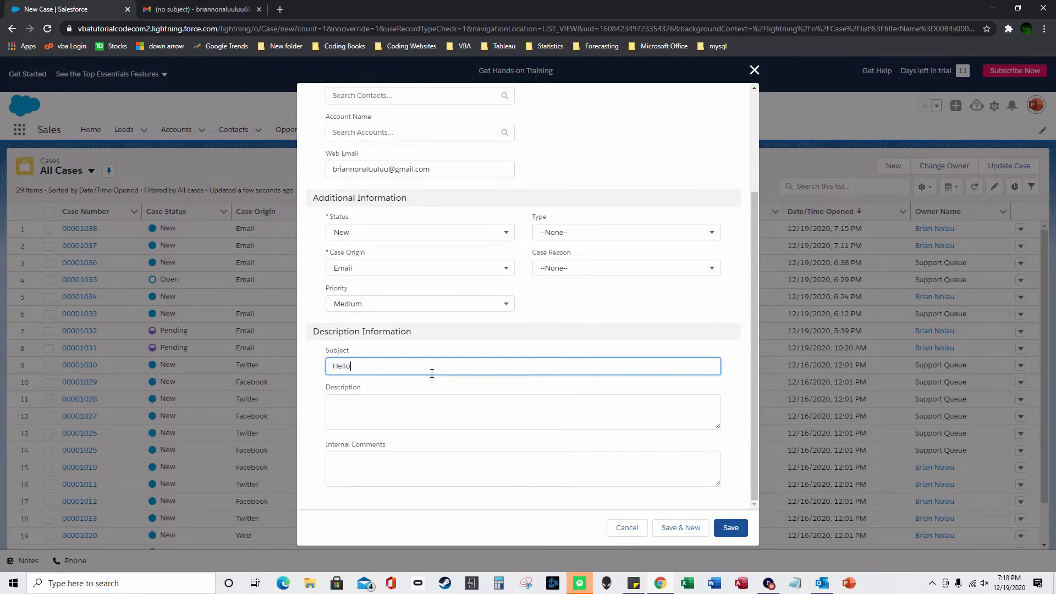
key("Tab")
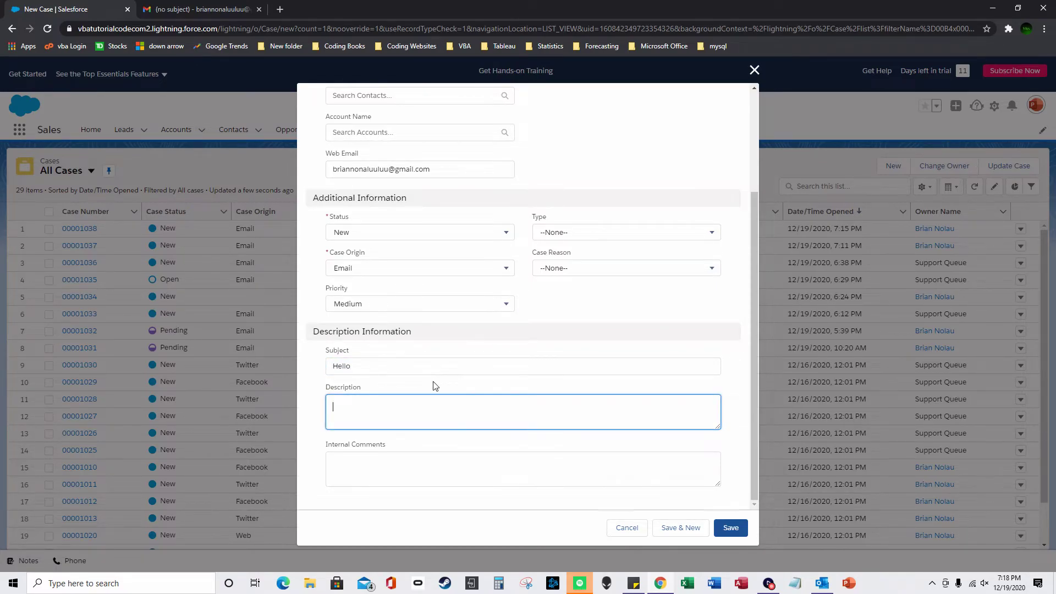
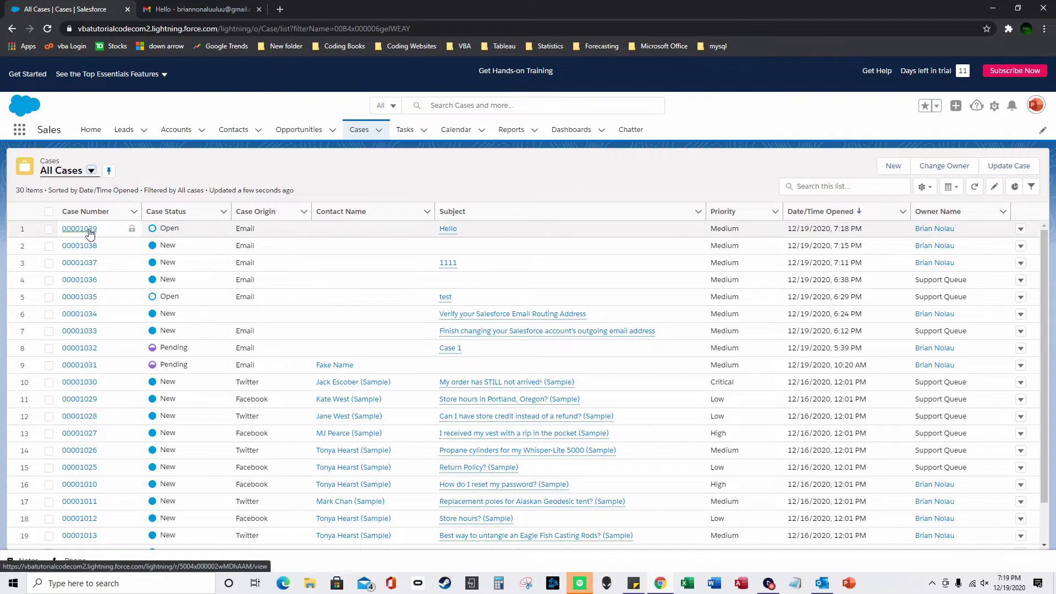
Step: Open the record for case 00001039 from the All Cases list
left_click(88, 229)
scroll(418, 412, "down", 3)
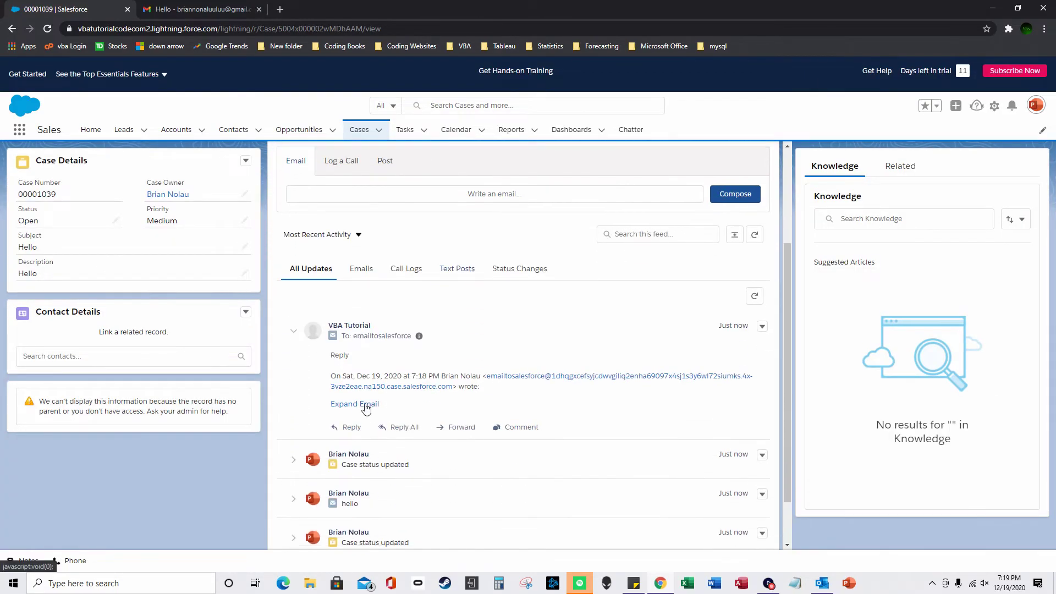
left_click(363, 132)
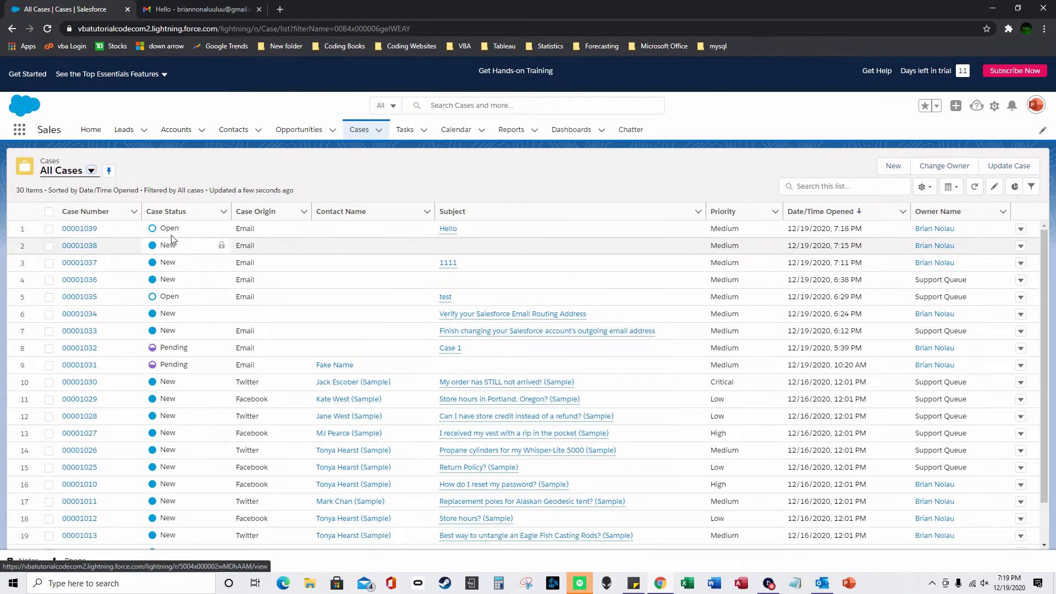
left_click(91, 229)
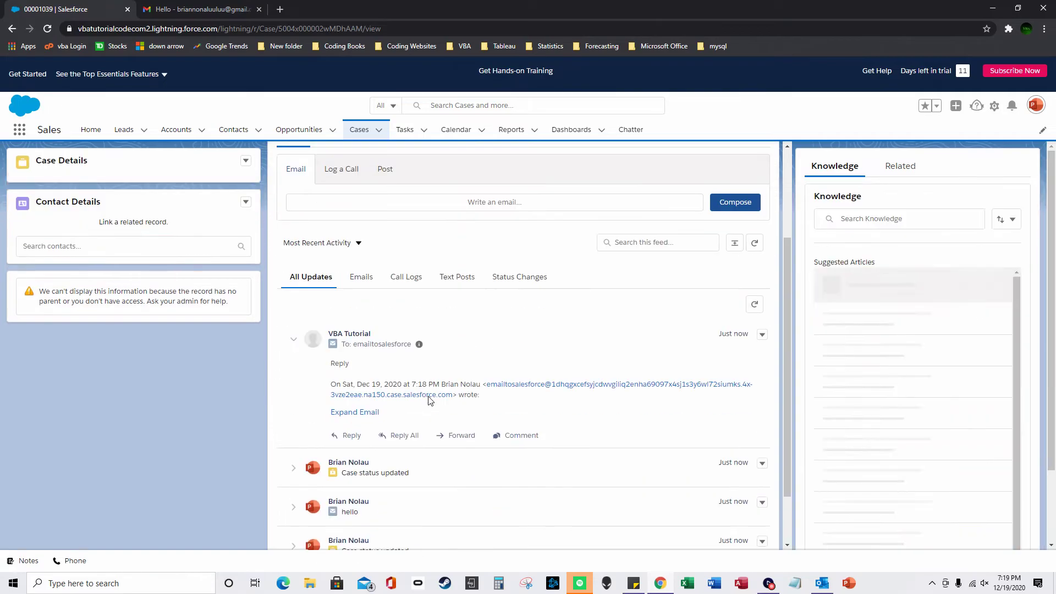
scroll(376, 360, "up", 2)
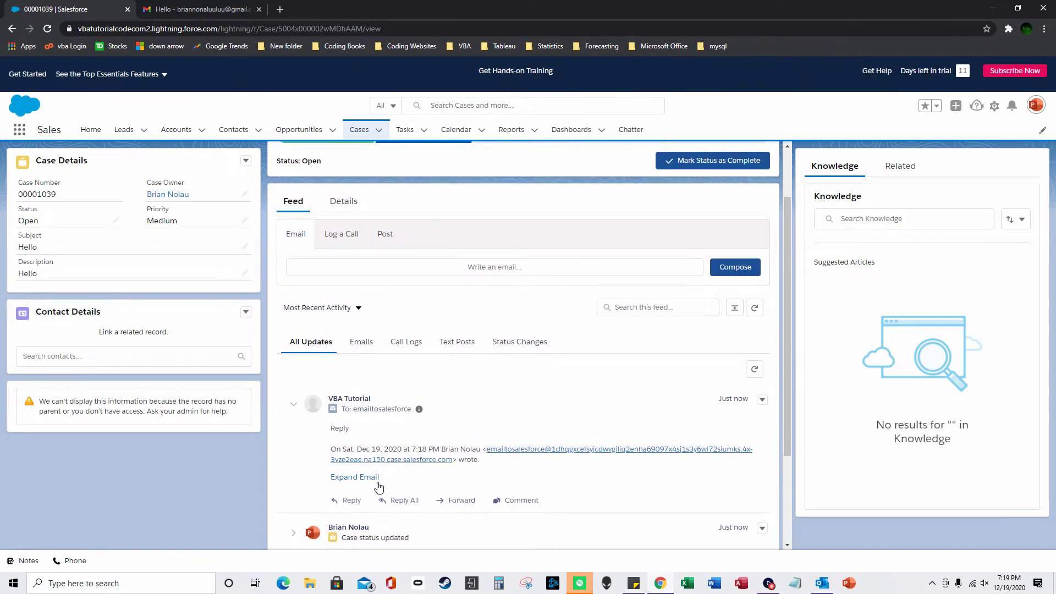
Step: Send a reply to the customer's email on case 00001039, then return to All Cases
left_click(351, 501)
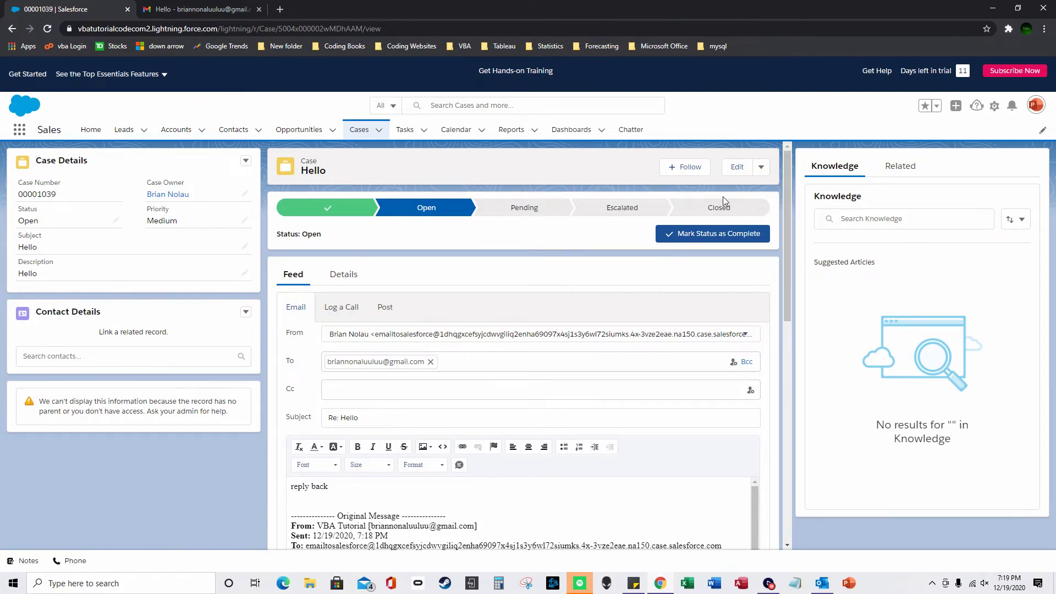
scroll(729, 385, "down", 5)
left_click(717, 406)
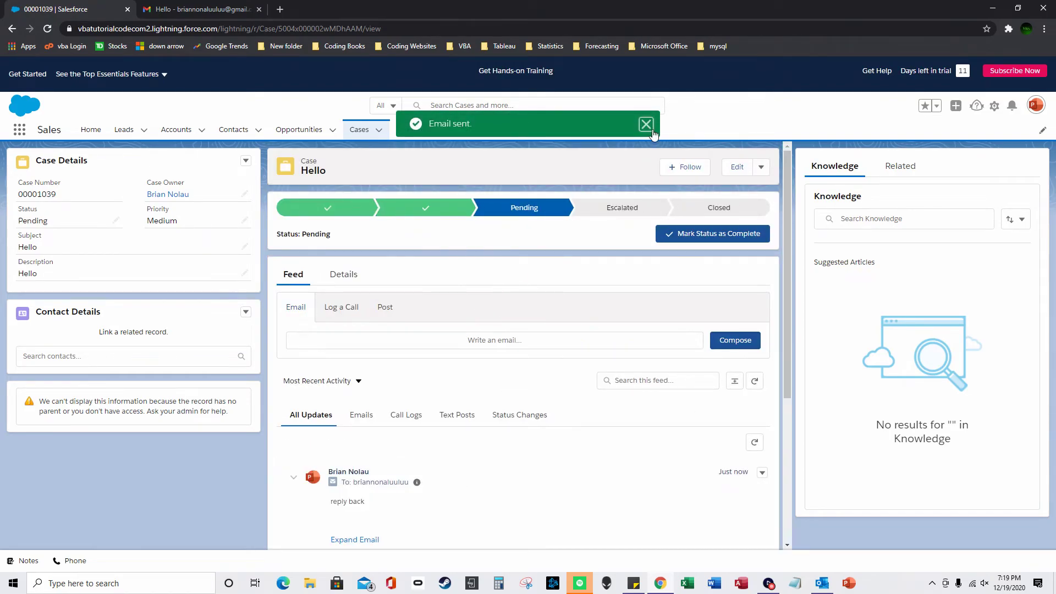
left_click(646, 124)
left_click(358, 129)
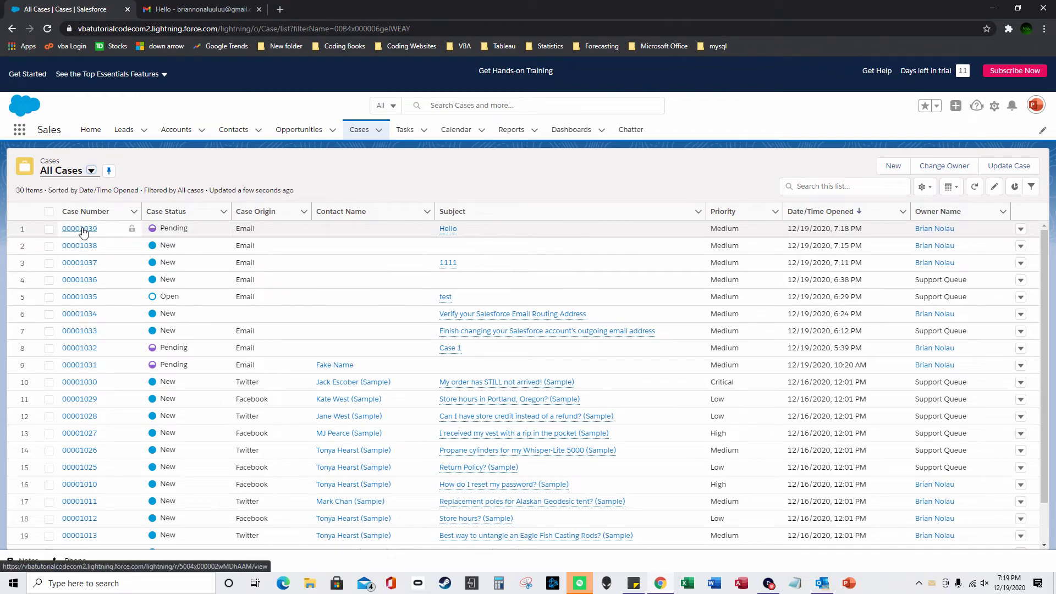
left_click(219, 9)
Step: Reply in Gmail's Hello thread with 'Reply back from gmail' and return to Salesforce
left_click(45, 145)
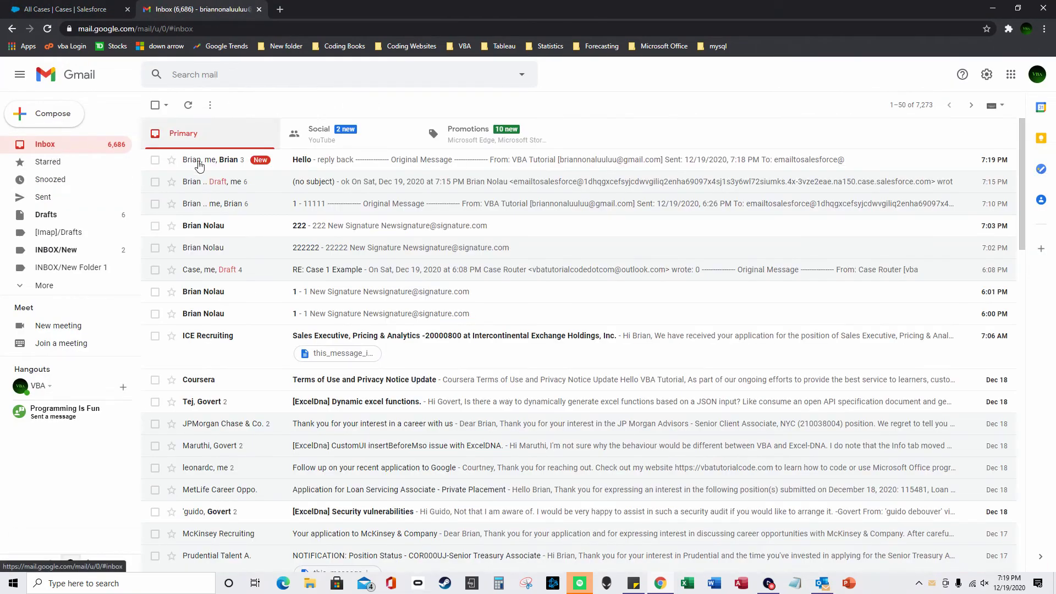
left_click(218, 167)
left_click(209, 336)
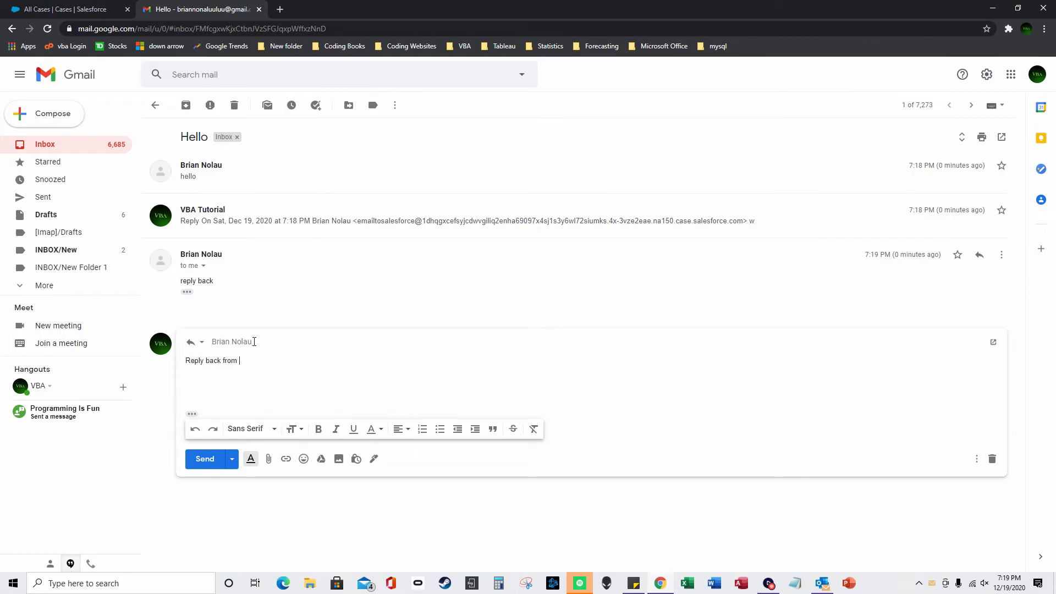
left_click(219, 458)
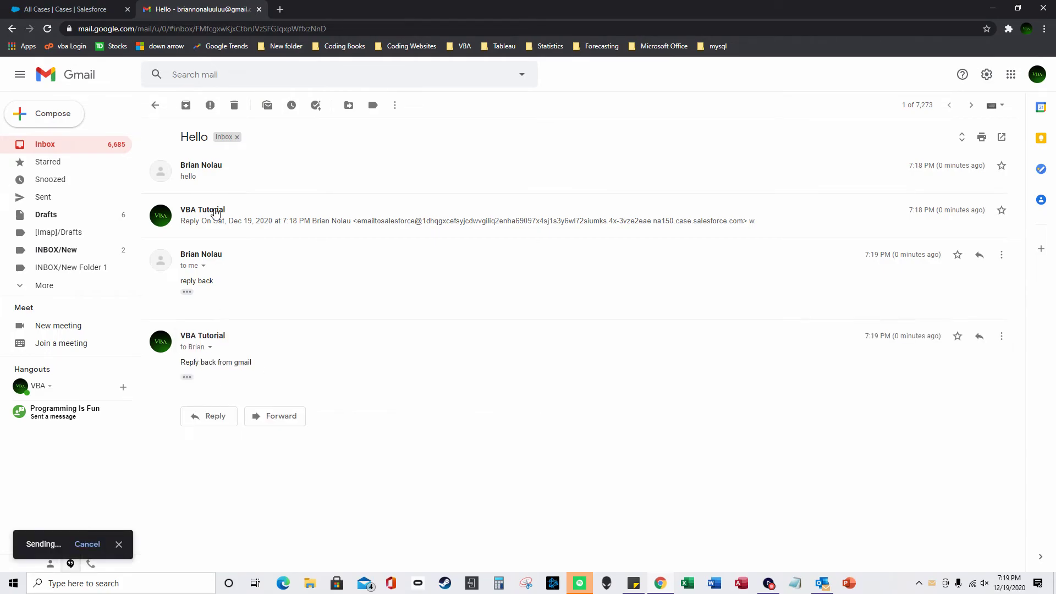
left_click(83, 6)
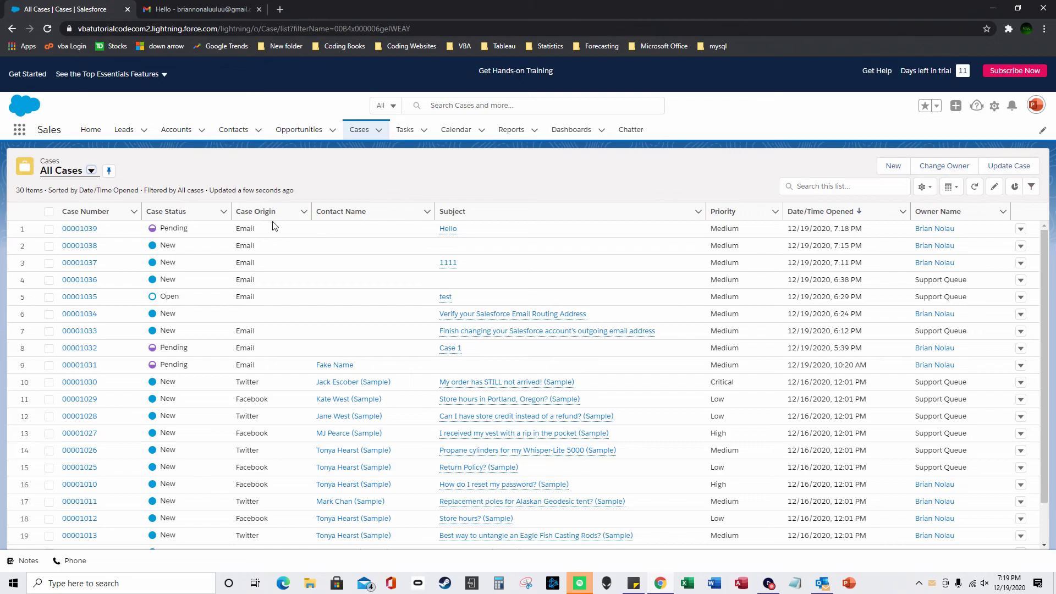
Step: Reload the cases list until case 00001039 shows its updated status
left_click(47, 30)
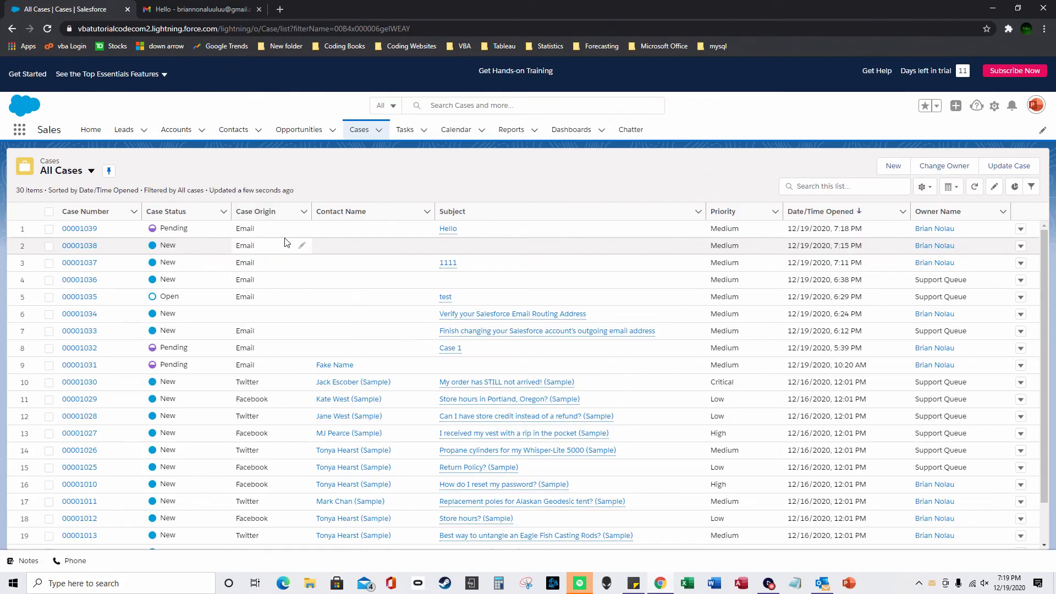
left_click(46, 29)
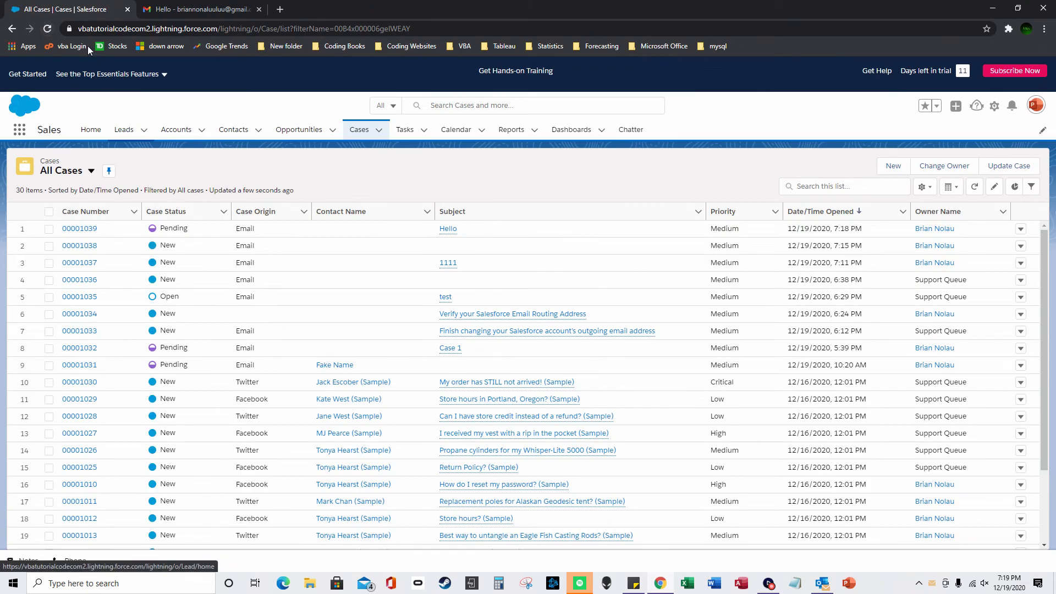
left_click(45, 31)
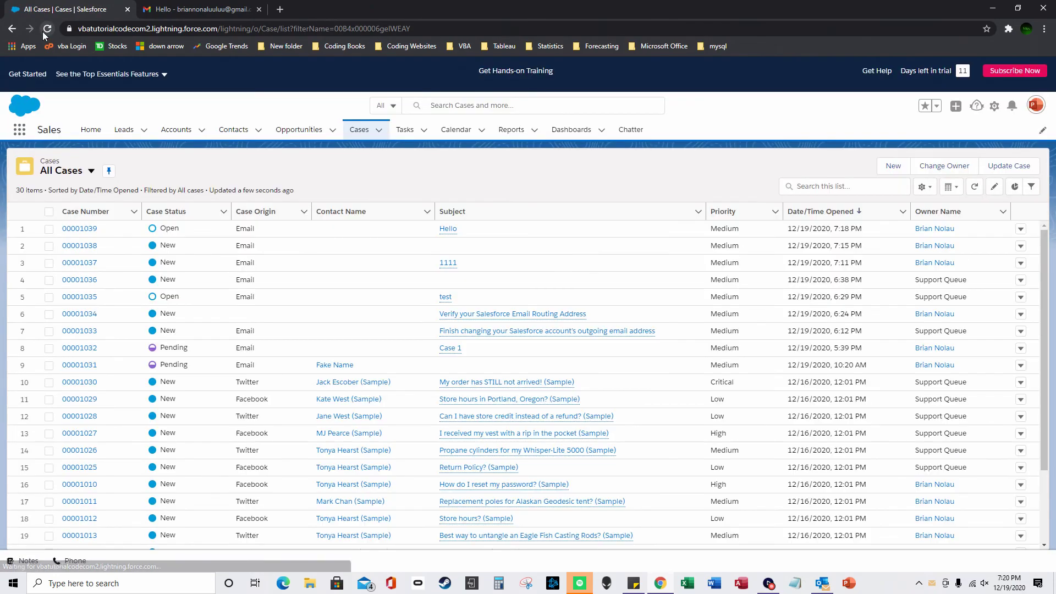
Step: Check case 00001039's feed for the Gmail reply, then return to All Cases
left_click(88, 228)
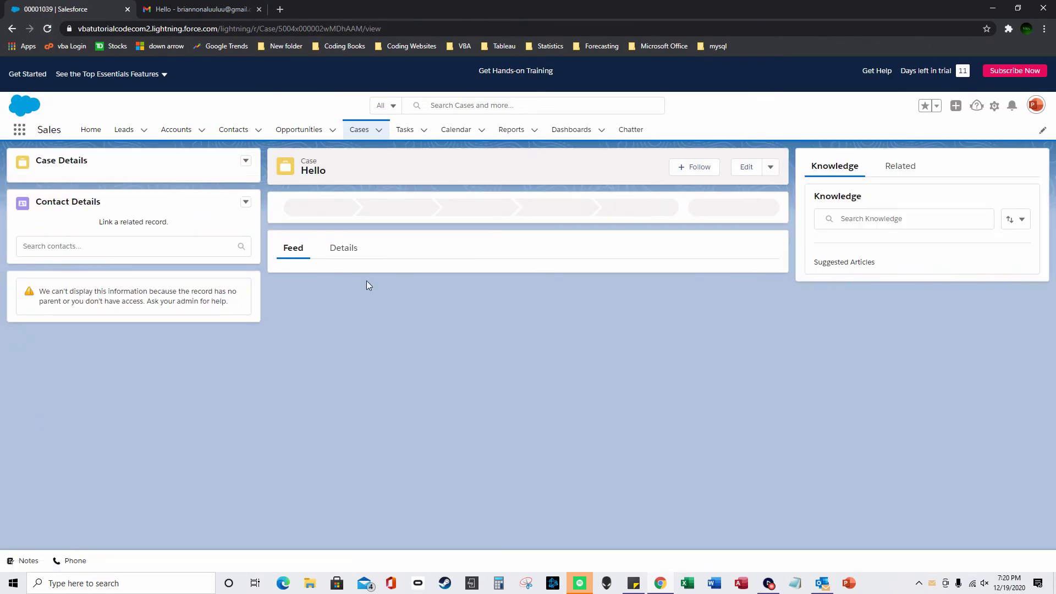
scroll(398, 409, "down", 2)
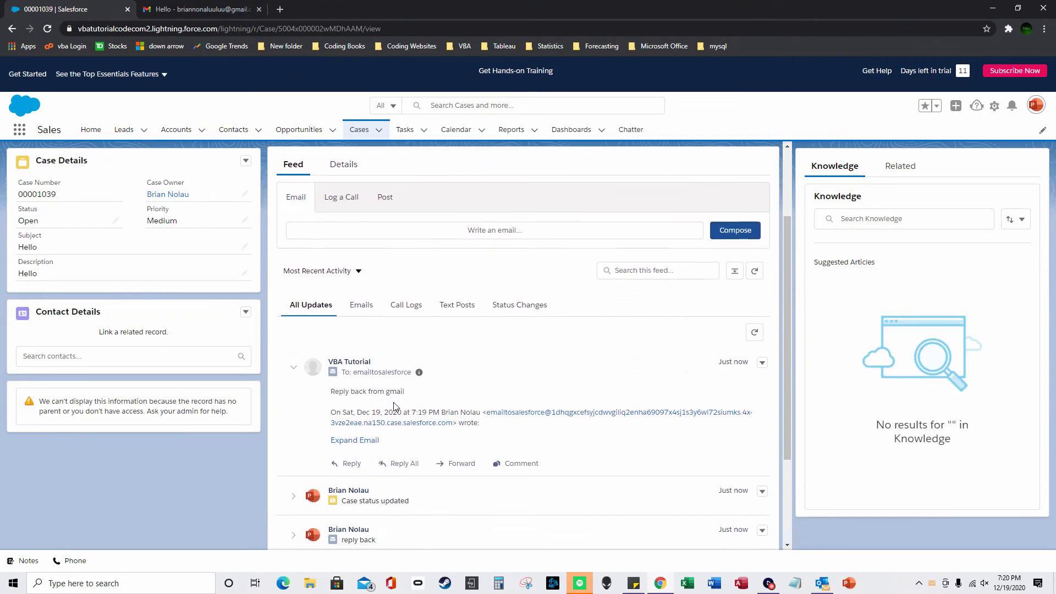
scroll(391, 385, "up", 2)
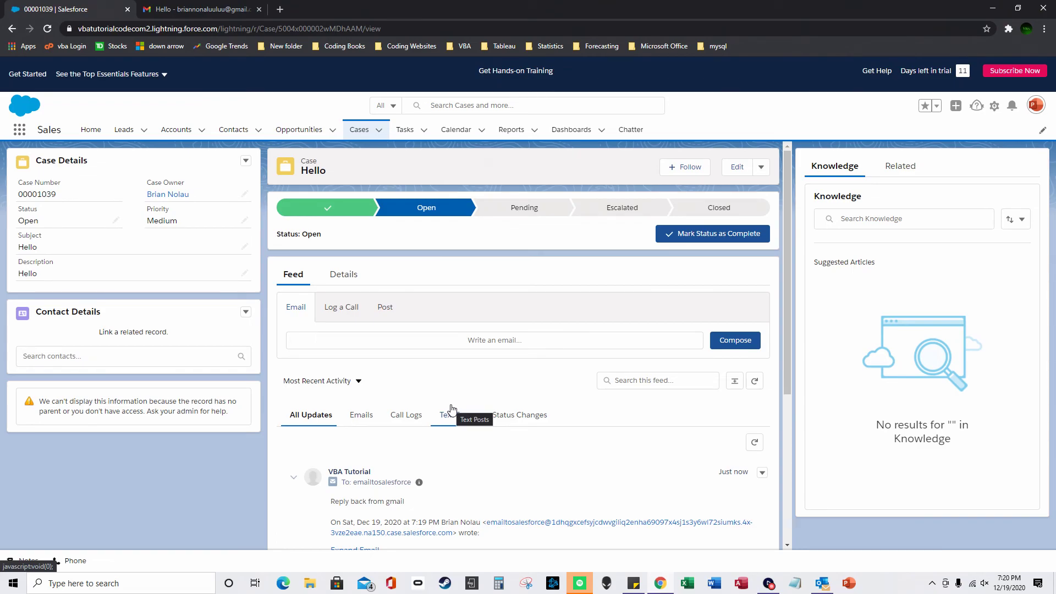
left_click(359, 130)
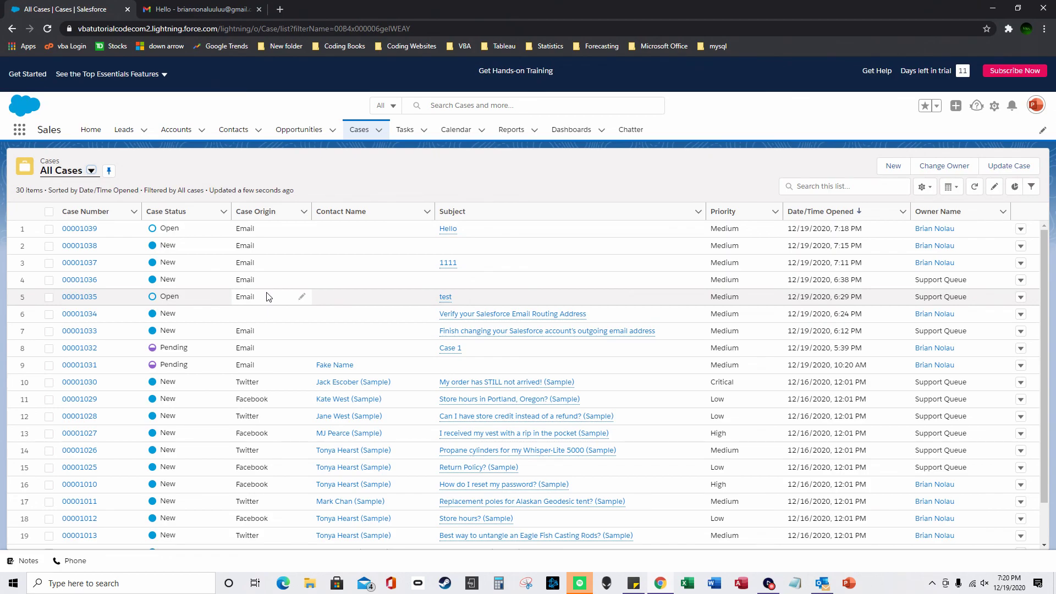
left_click(770, 583)
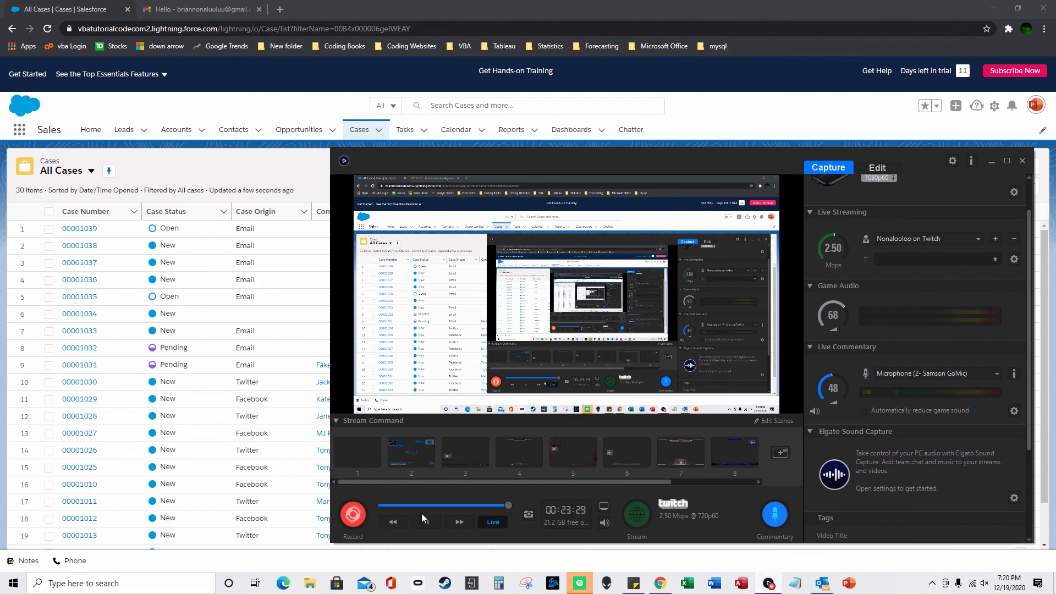